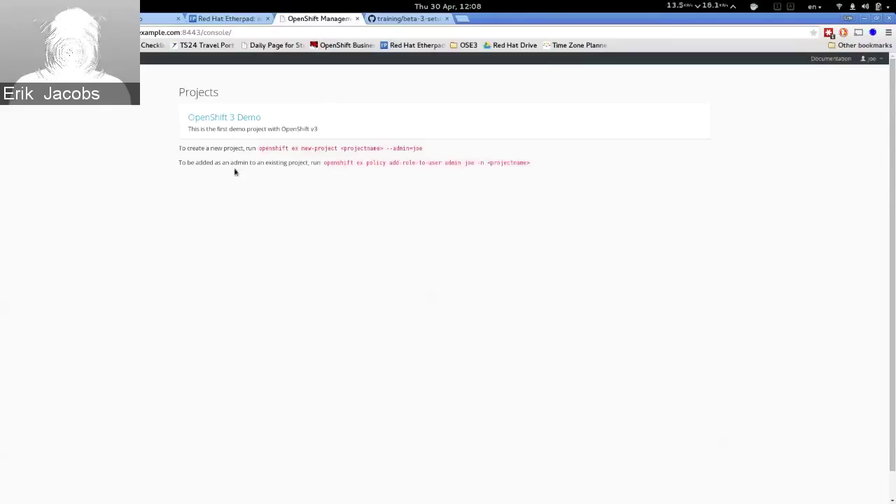
Open the OpenShift 3 Demo project overview, and open test-complete.json from the beta3 folder of the openshift/training repository on GitHub.
click(250, 130)
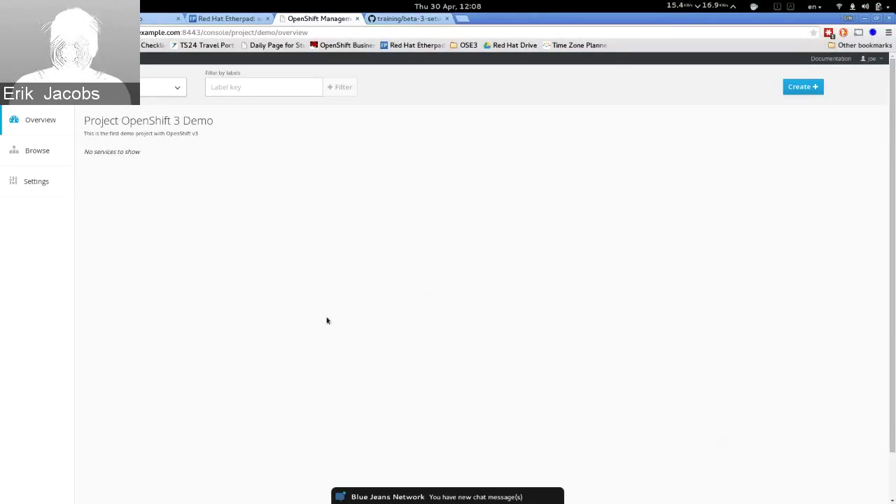
click(405, 19)
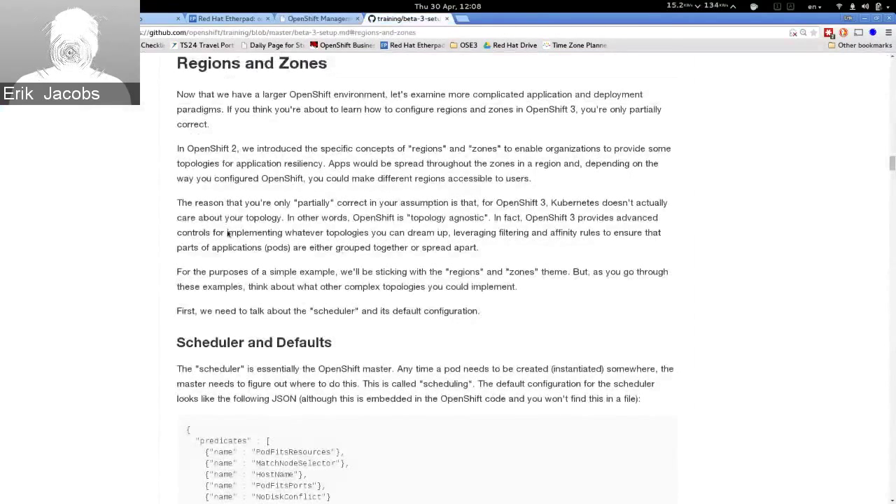
scroll(165, 231, up, 15)
key(alt+Left)
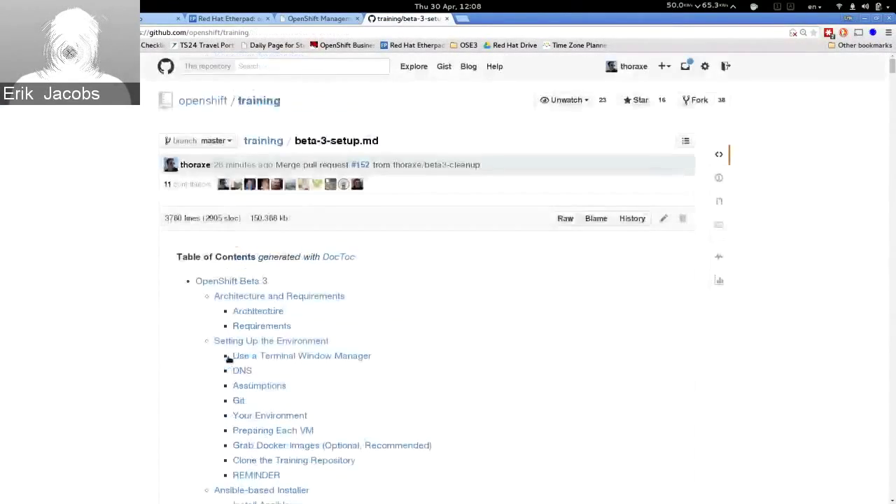
click(185, 230)
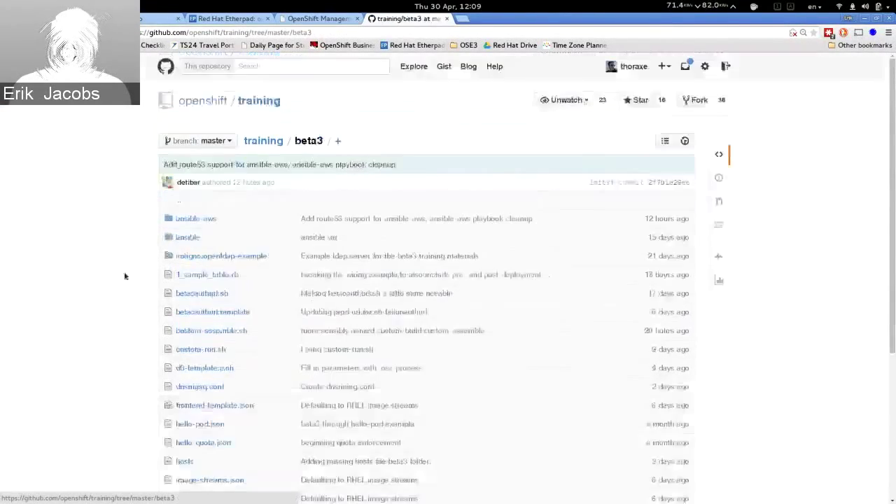
scroll(115, 284, down, 4)
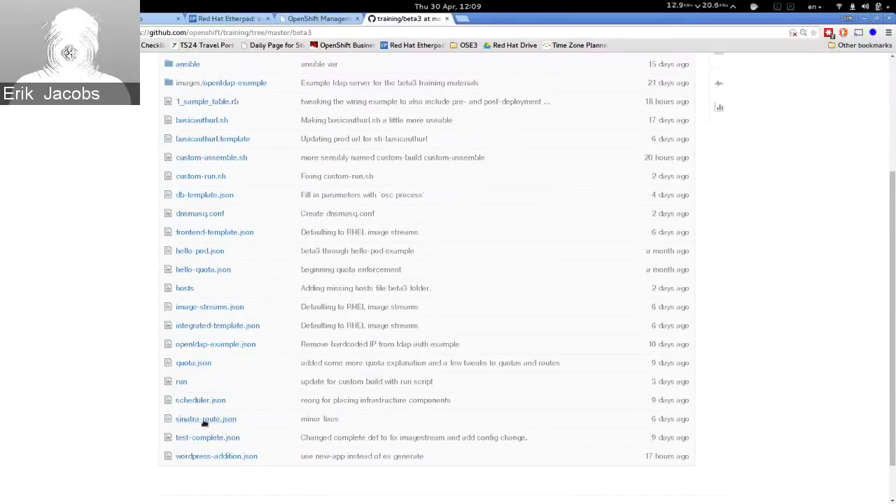
click(230, 439)
Examine the DeploymentConfig in test-complete.json, highlight podTemplate, and compare it with the pods on the "OpenShift - How it Works" slide.
scroll(84, 342, down, 4)
scroll(84, 353, down, 1)
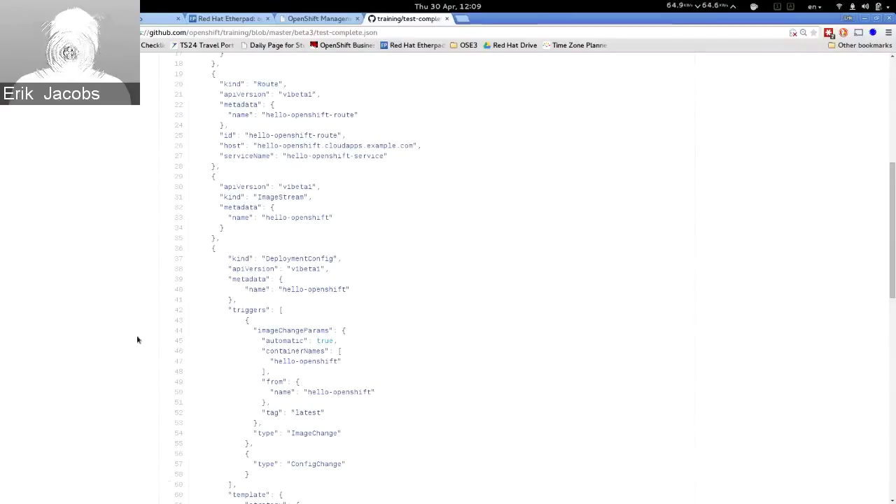
scroll(137, 340, down, 2)
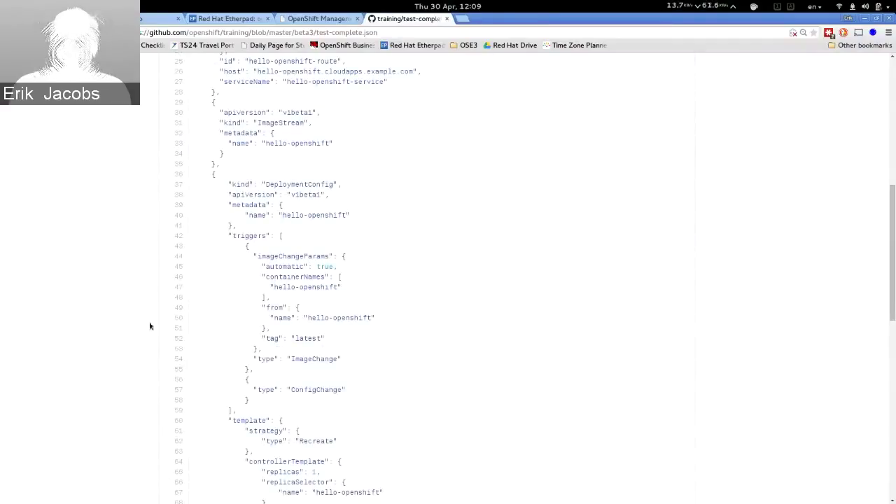
scroll(380, 244, down, 1)
scroll(381, 244, down, 9)
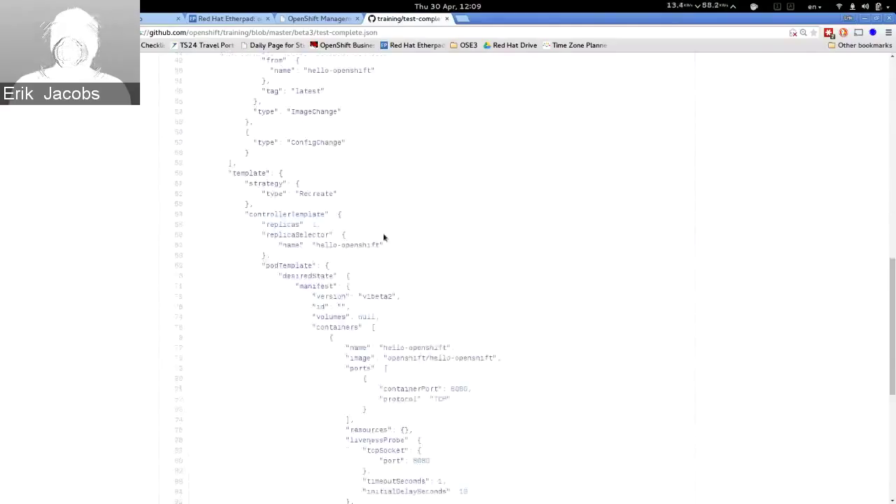
scroll(383, 237, down, 1)
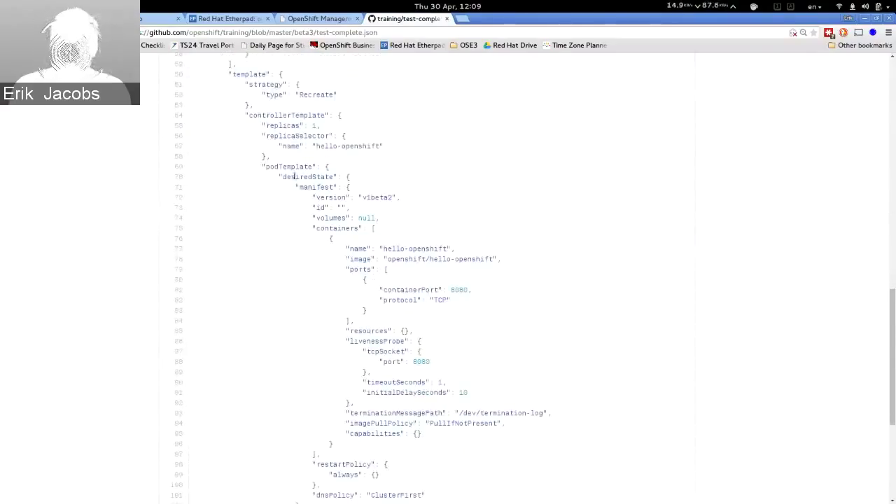
drag(266, 169, 313, 168)
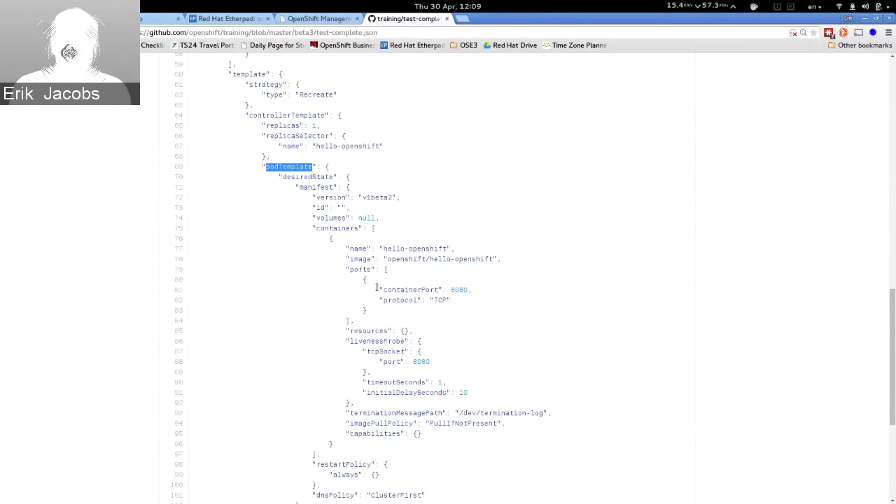
key(alt+Tab)
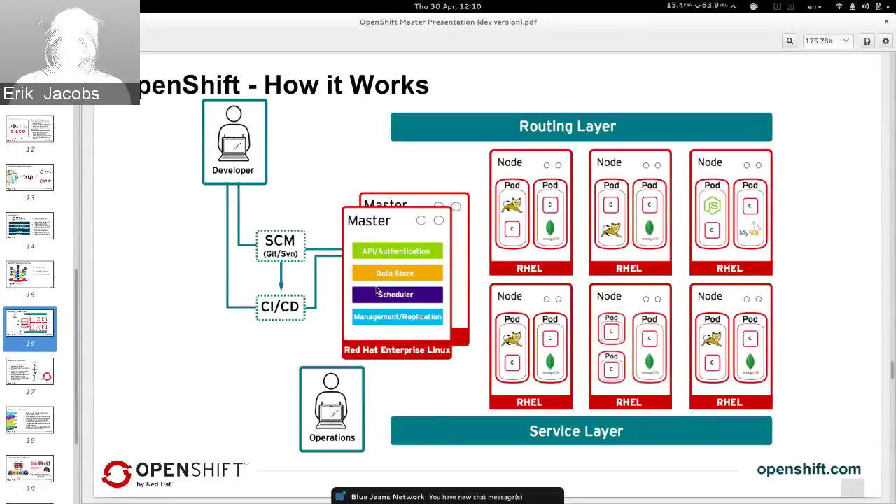
key(alt+Tab)
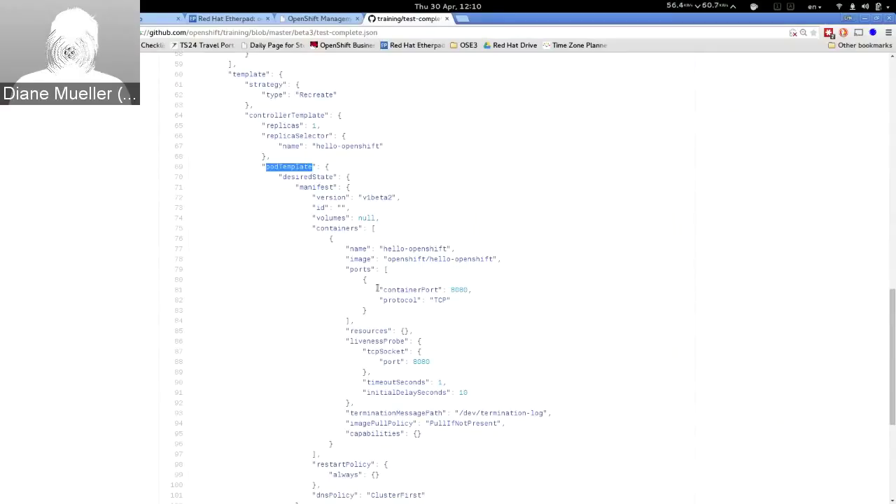
Enlarge the page text and highlight the container image openshift/hello-openshift in the pod template.
key(ctrl+plus)
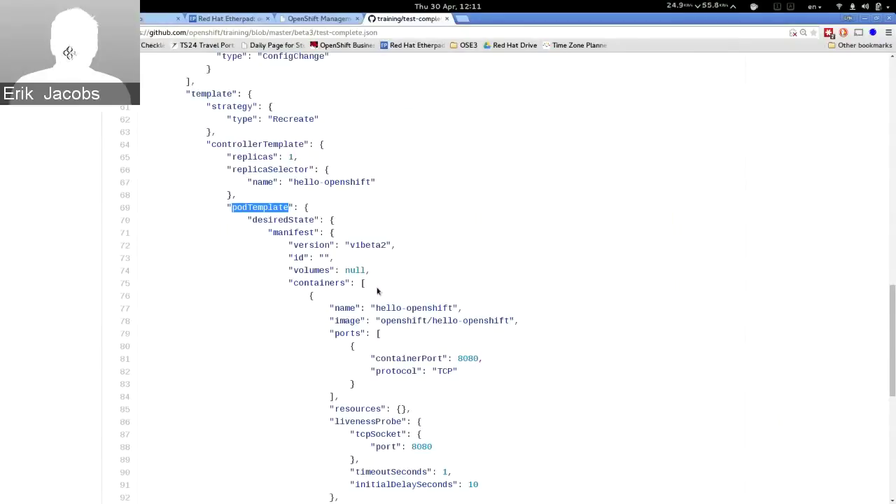
scroll(404, 261, down, 1)
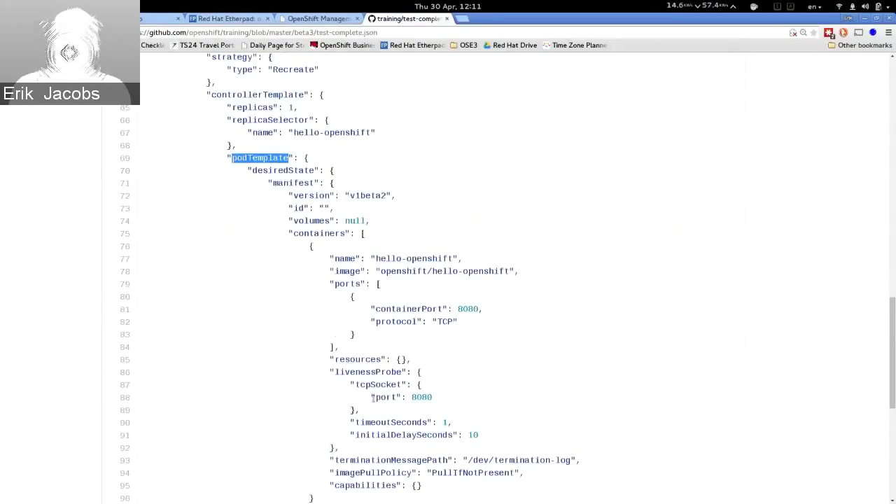
drag(381, 272, 509, 270)
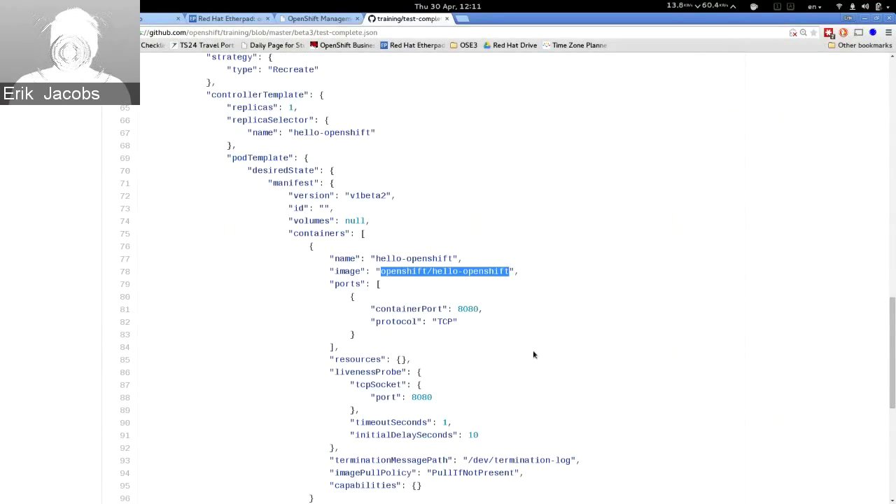
Examine the Service definition among the file's first items, highlighting its kind and its selector.
scroll(516, 360, down, 5)
scroll(416, 318, down, 4)
scroll(418, 335, up, 12)
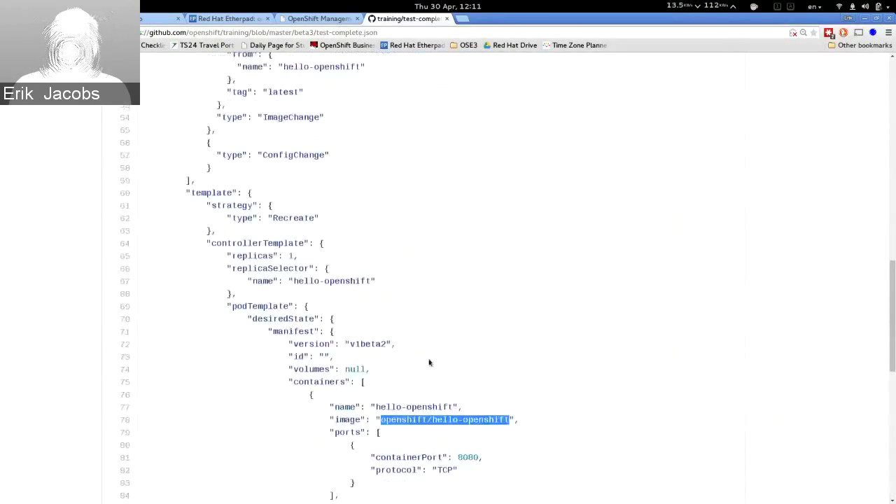
scroll(420, 357, up, 8)
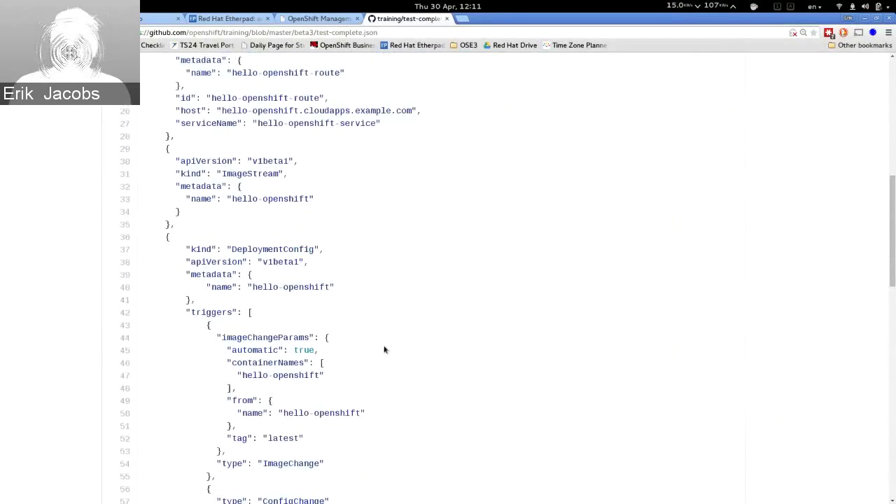
scroll(384, 349, up, 8)
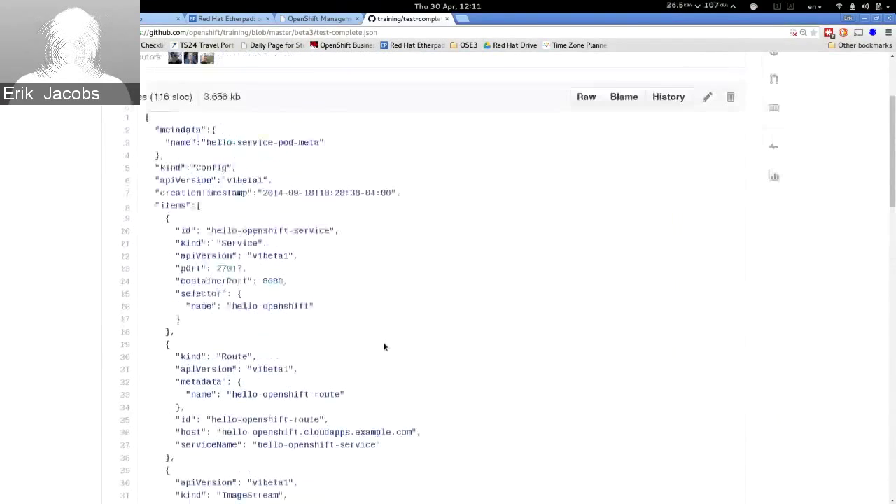
drag(176, 243, 278, 243)
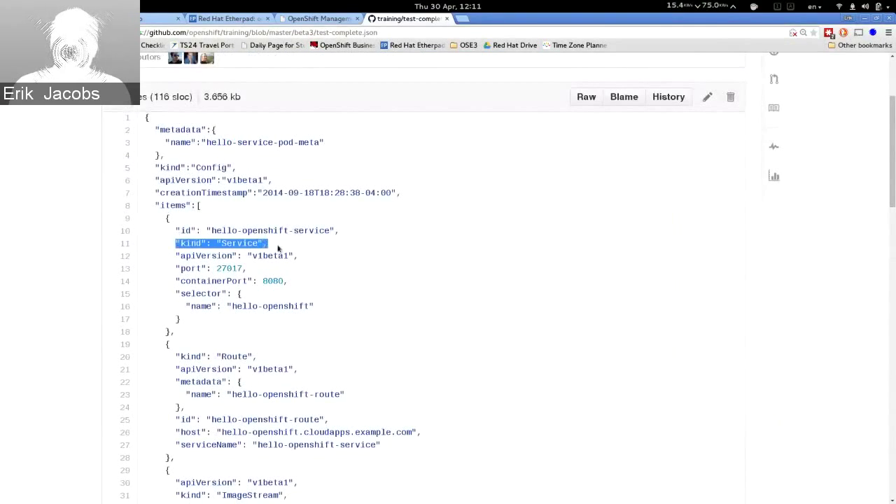
click(203, 292)
drag(176, 293, 348, 309)
click(373, 335)
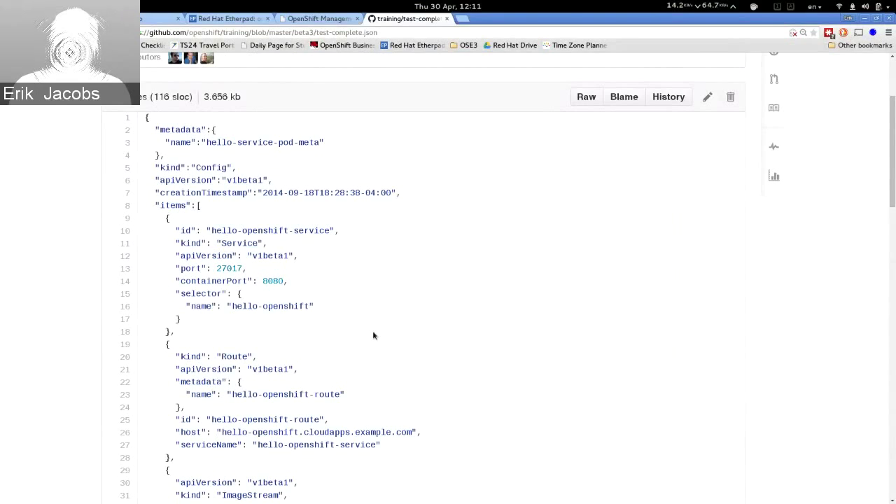
Consult the "How it Works" slide, and highlight the hello-openshift name in the service selector and in the container definition.
key(alt+Tab)
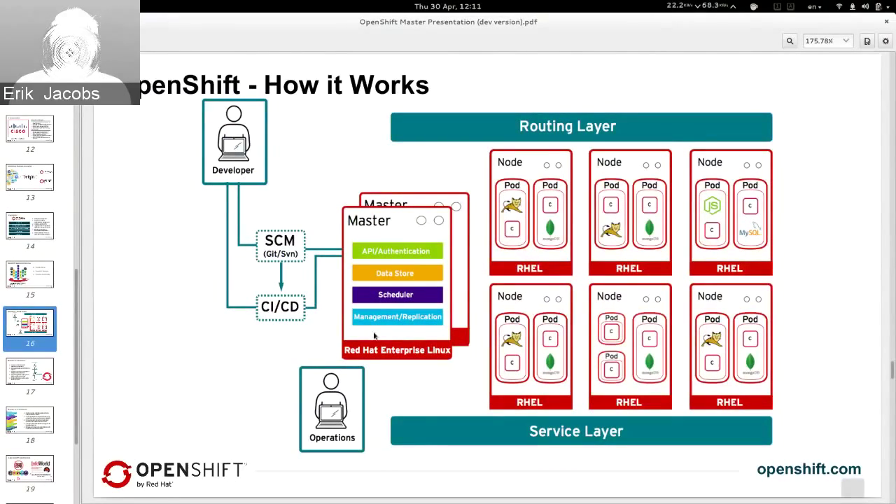
key(alt+Tab)
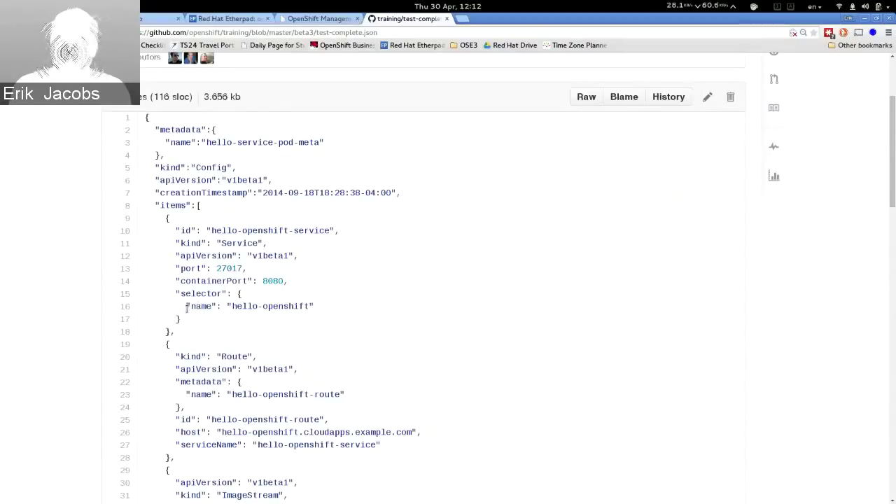
drag(186, 306, 315, 308)
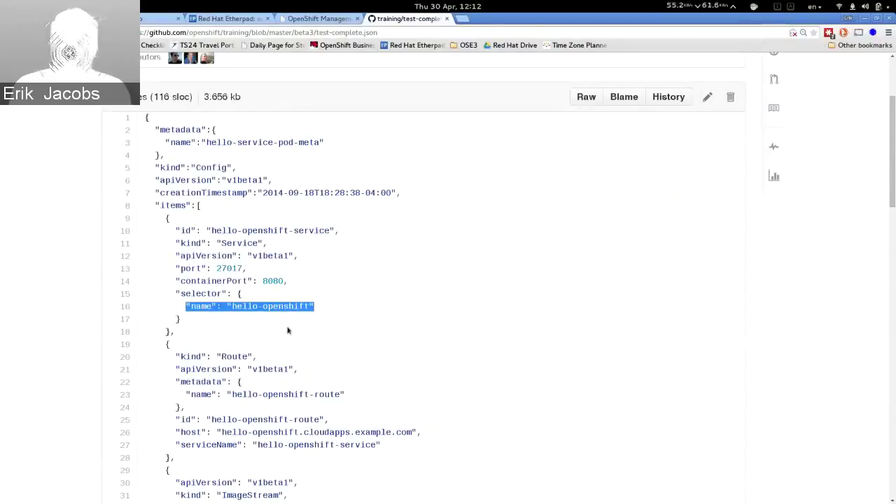
scroll(290, 334, down, 7)
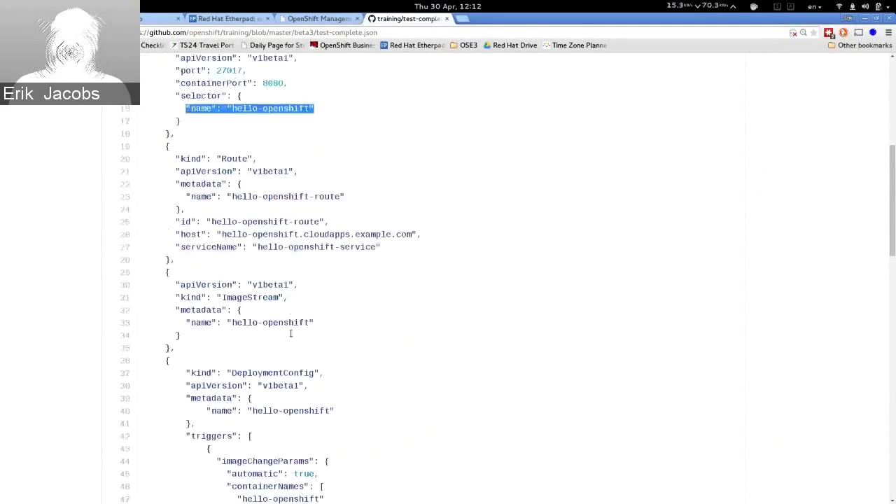
scroll(290, 341, down, 4)
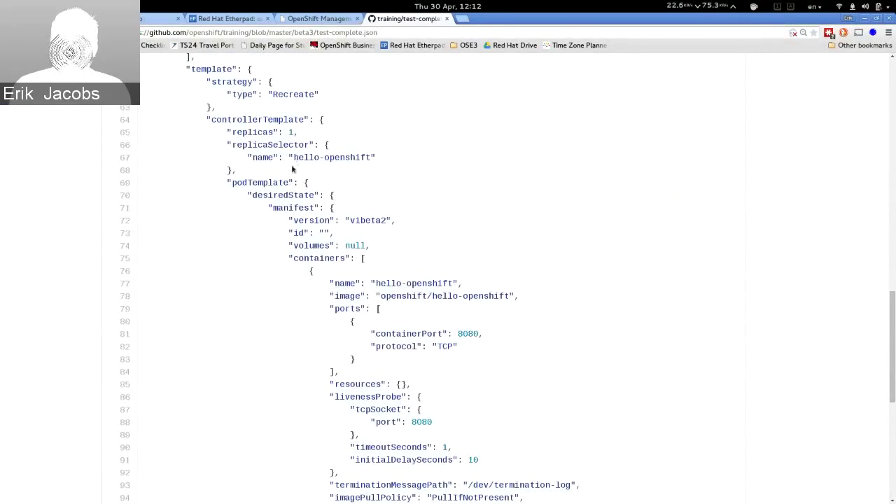
drag(330, 283, 460, 284)
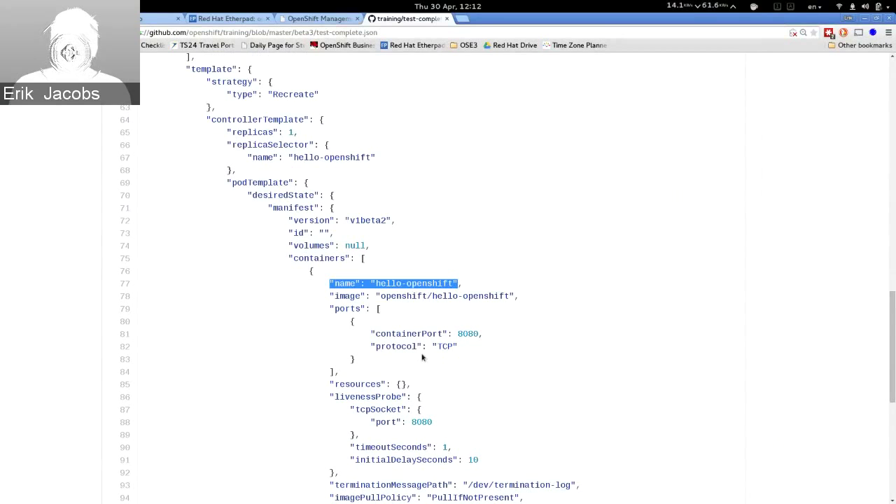
Highlight the host line hello-openshift.cloudapps.example.com in the Route definition.
scroll(422, 358, up, 10)
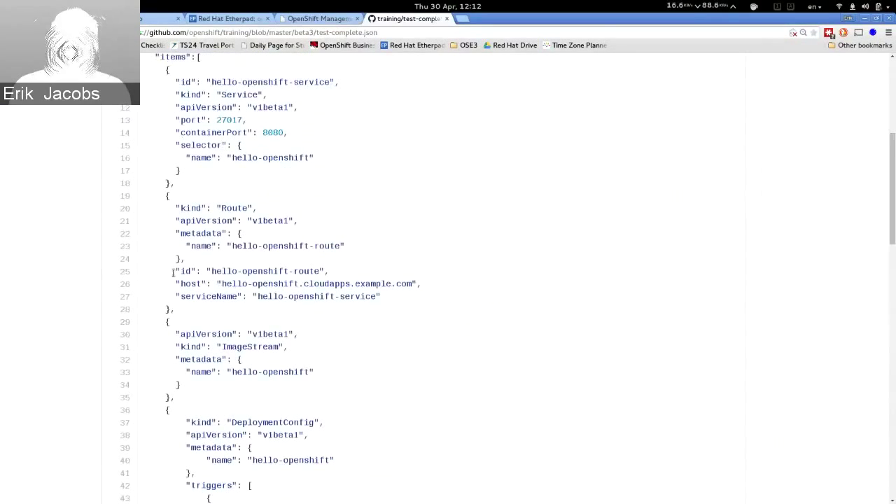
drag(174, 283, 422, 285)
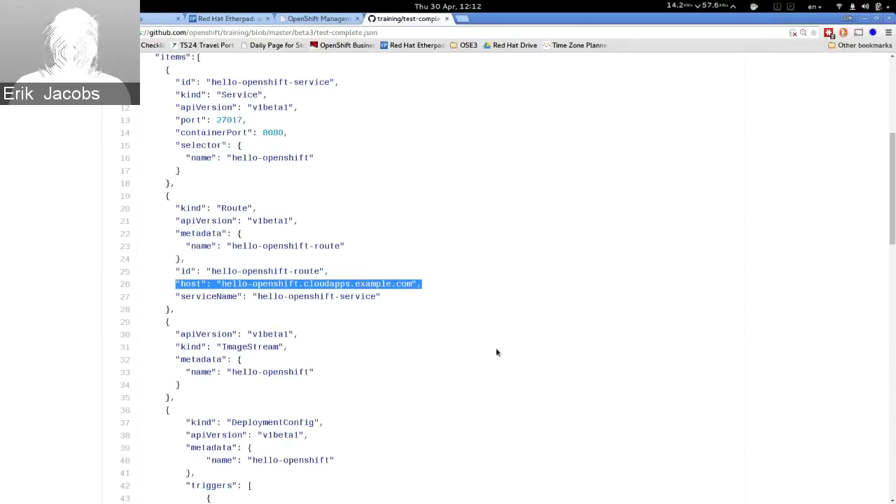
Switch to the ose3-master terminal and bring up window 6, the demo user's shell, at a fresh prompt.
key(alt+Tab)
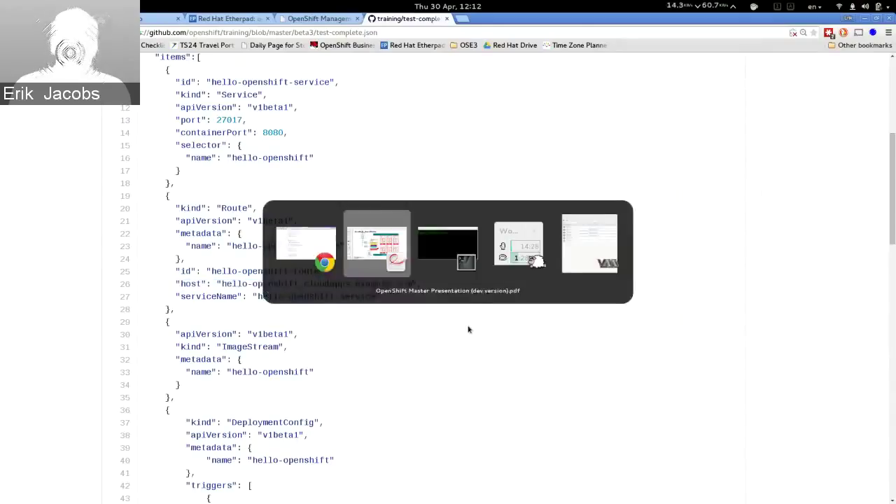
key(alt+Tab)
key(Return)
key(Return)
key(Return)
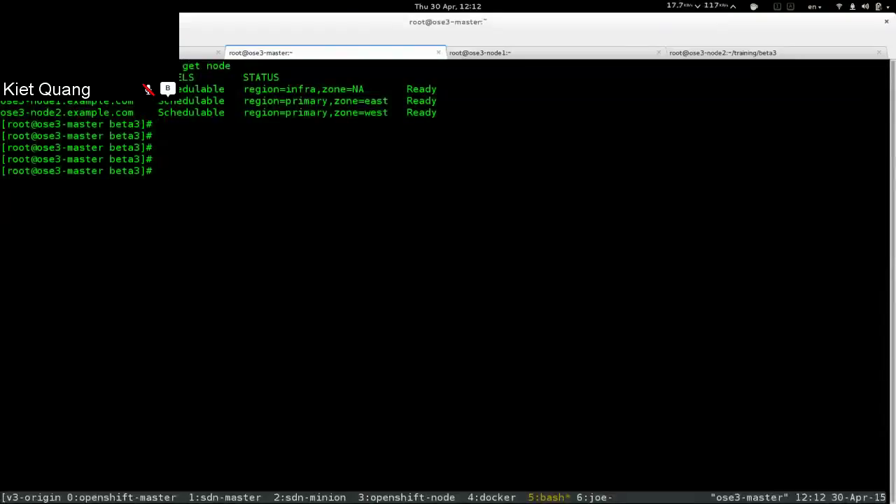
key(ctrl+b)
key(n)
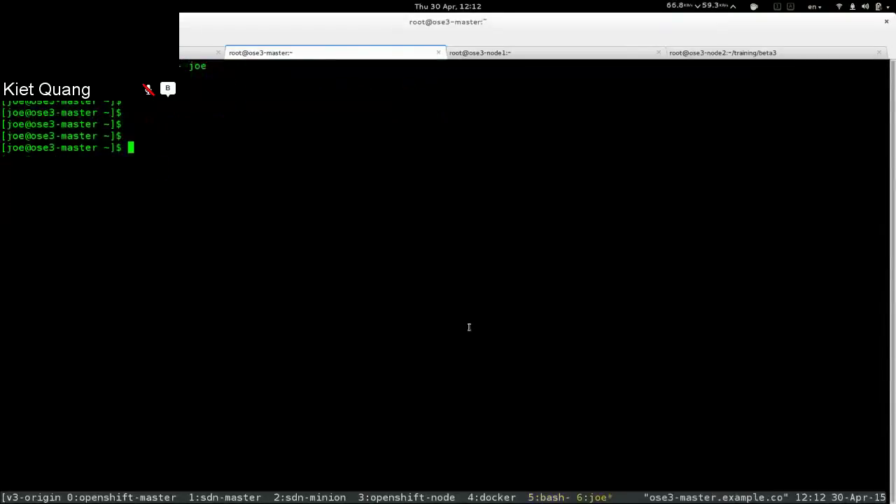
key(Return)
key(Return)
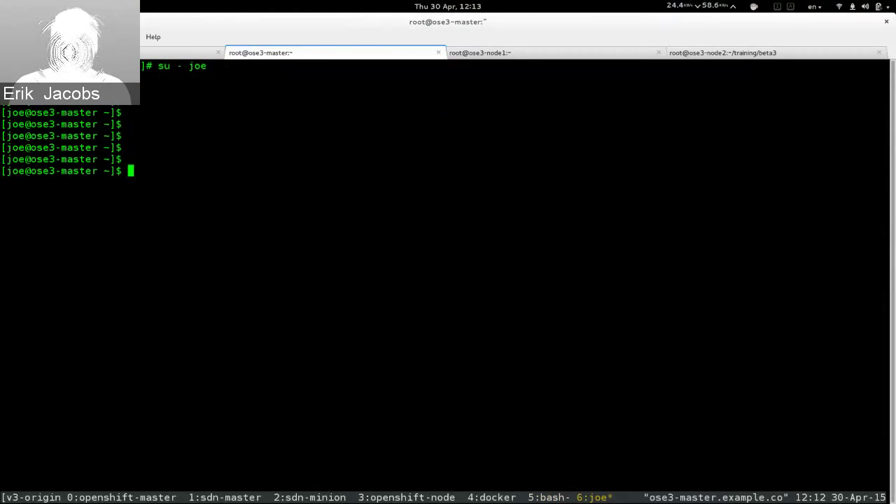
Search beta-3-setup.md in the editor's terminal session for the osc login command and copy its three lines.
key(ctrl+Page_Up)
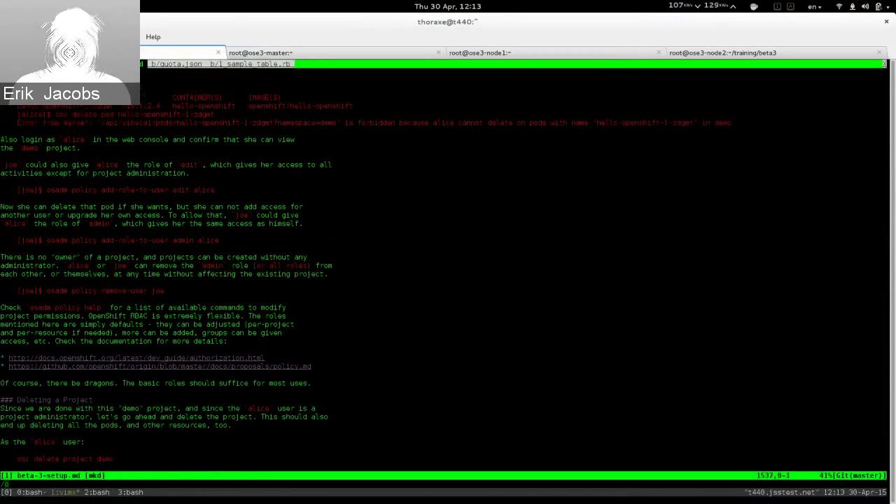
text(sc)
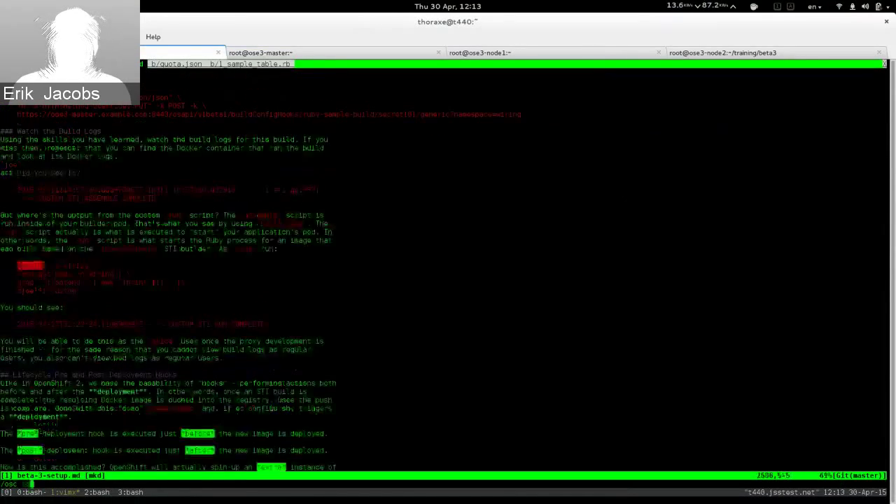
text( login -u joe)
key(Return)
key(V)
key(j)
key(j)
key(ctrl+c)
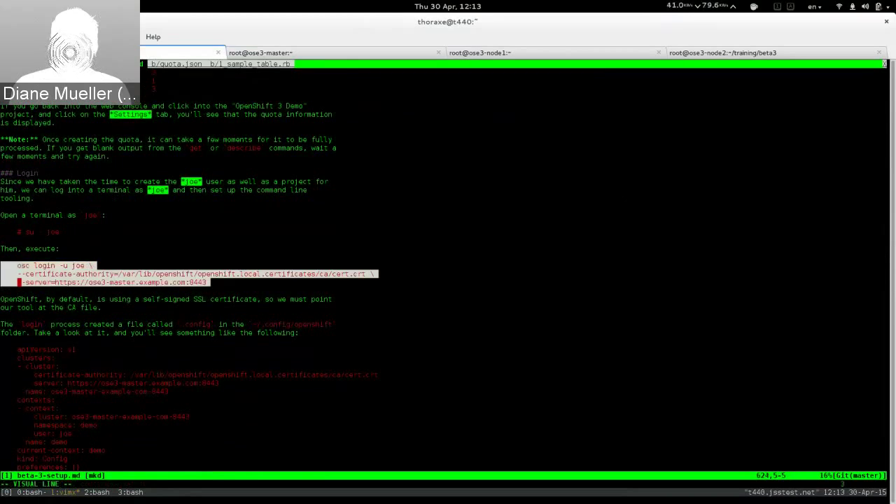
Run the copied three-line osc login command in the demo user's shell on ose3-master and enter the account password.
key(y)
key(ctrl+Page_Down)
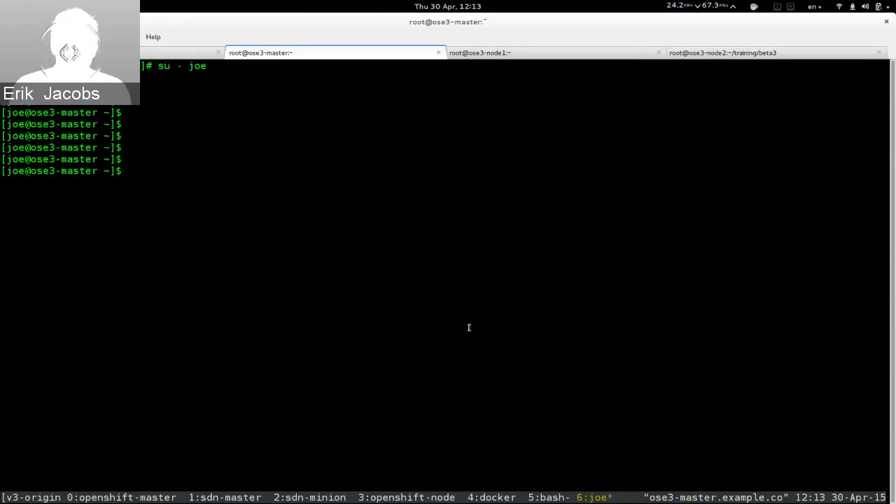
key(ctrl+shift+v)
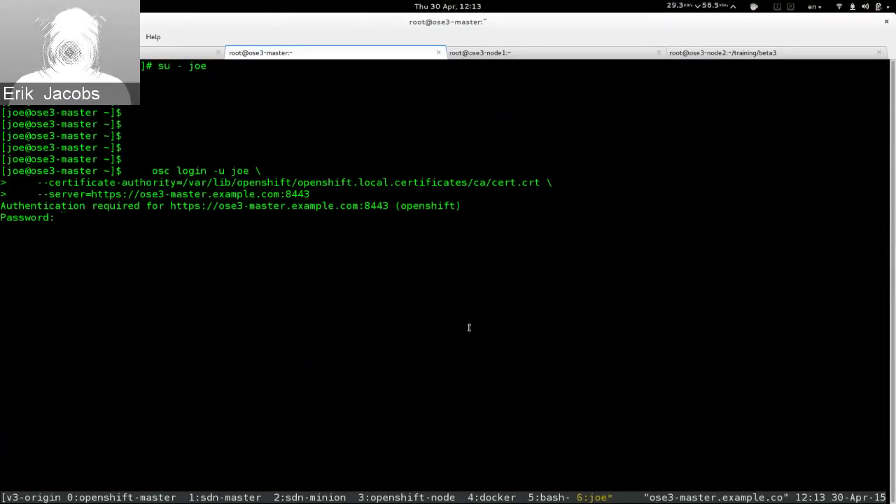
key(Return)
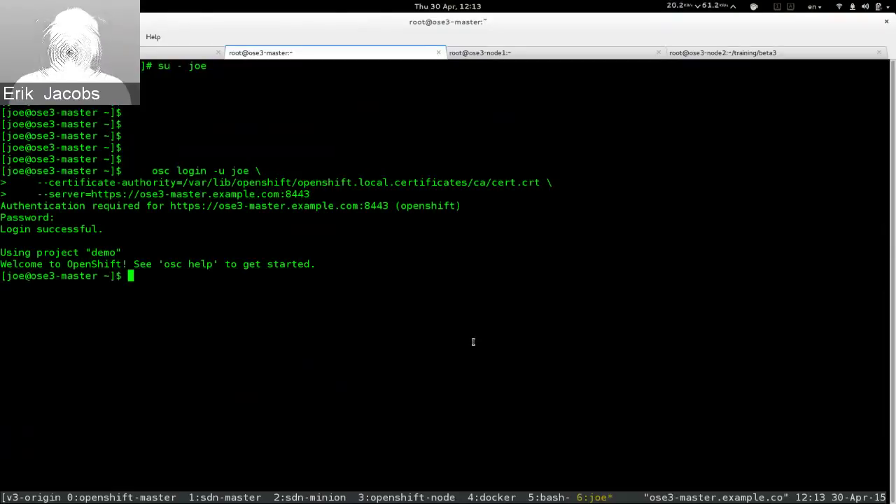
Highlight the login output line naming the demo project, and check the project's contents with osc status.
drag(2, 252, 121, 253)
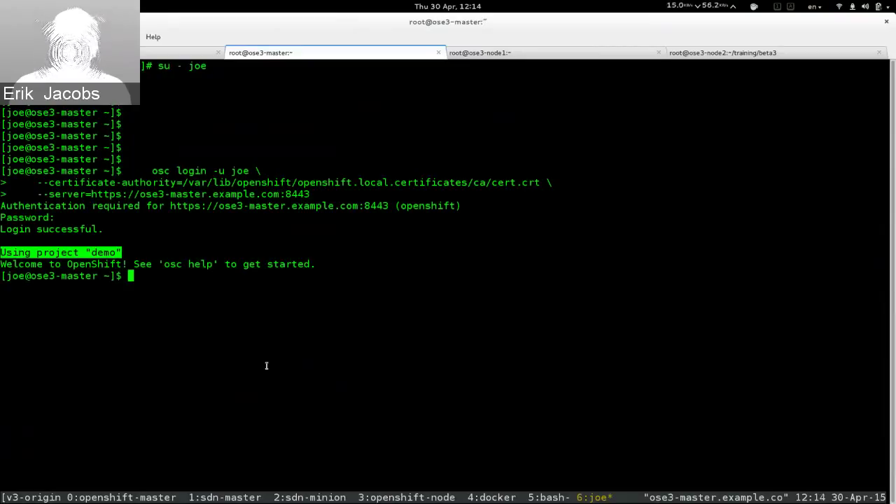
key(Return)
key(Return)
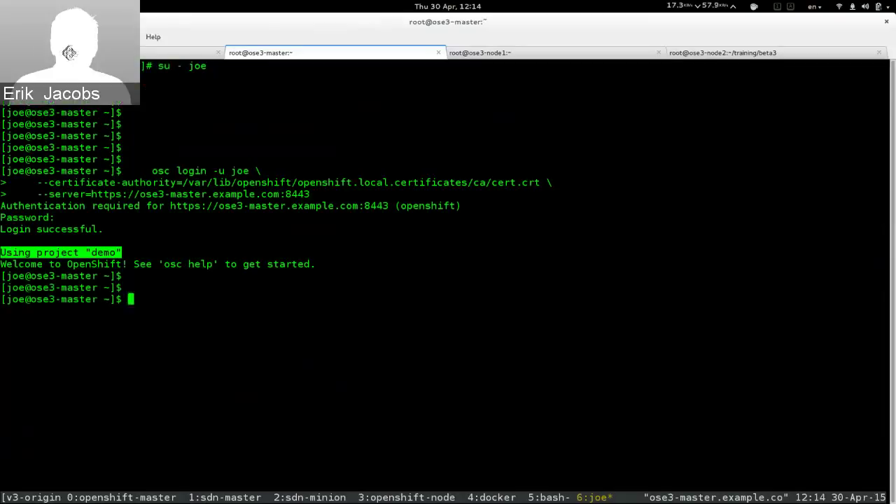
text(osc)
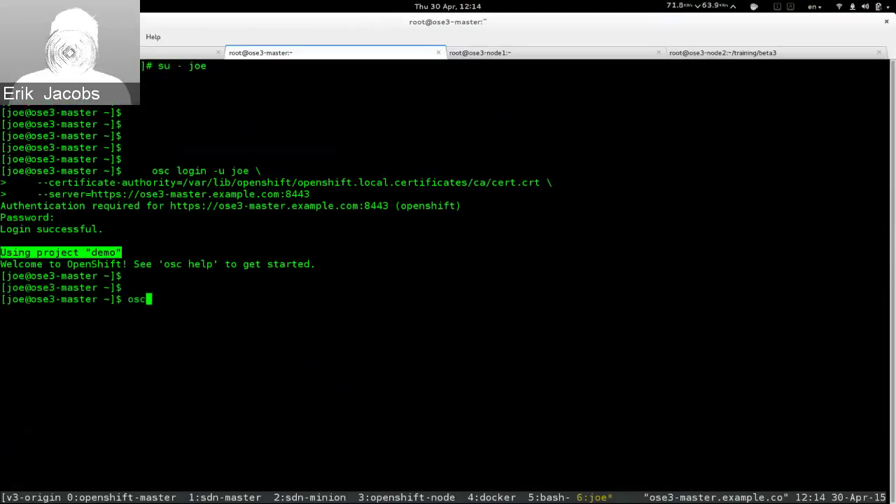
text( get)
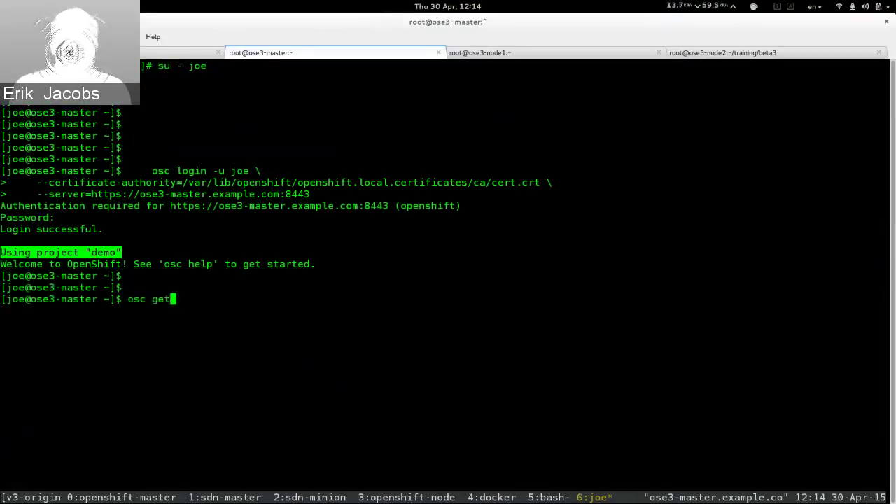
key(BackSpace)
key(BackSpace)
text(sc)
key(BackSpace)
text(tatus)
key(Return)
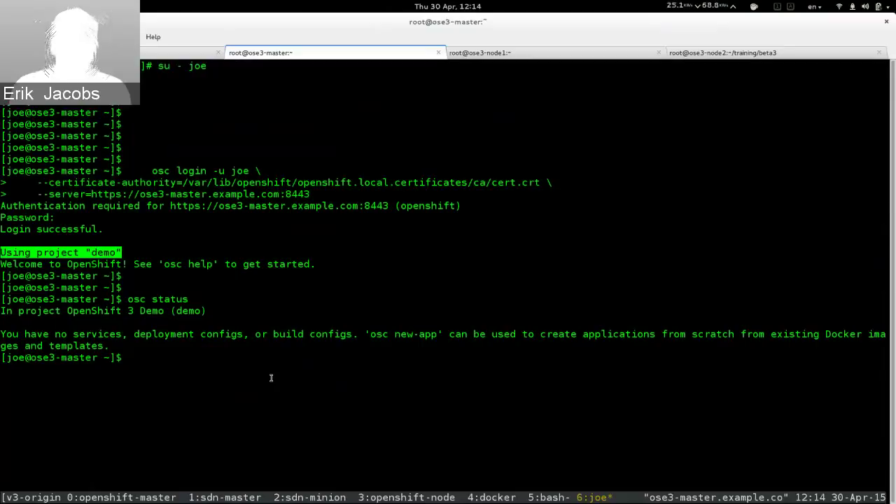
key(Return)
key(Return)
key(Return)
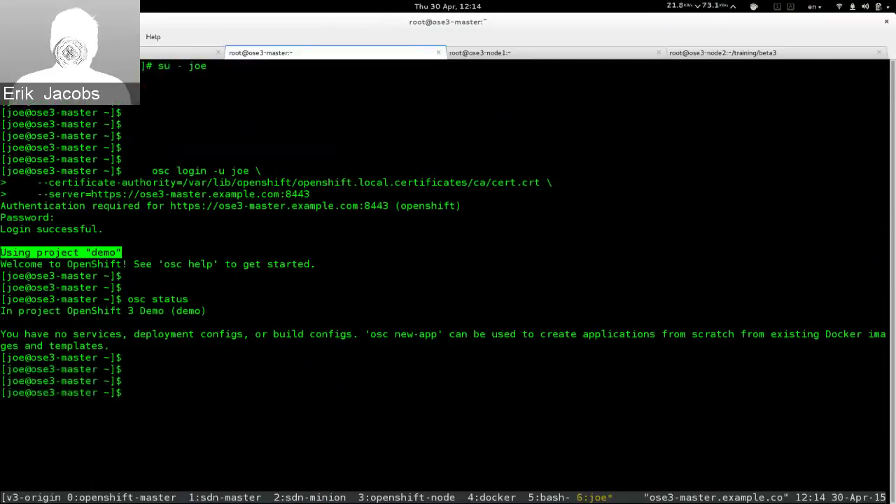
text(git clone htt)
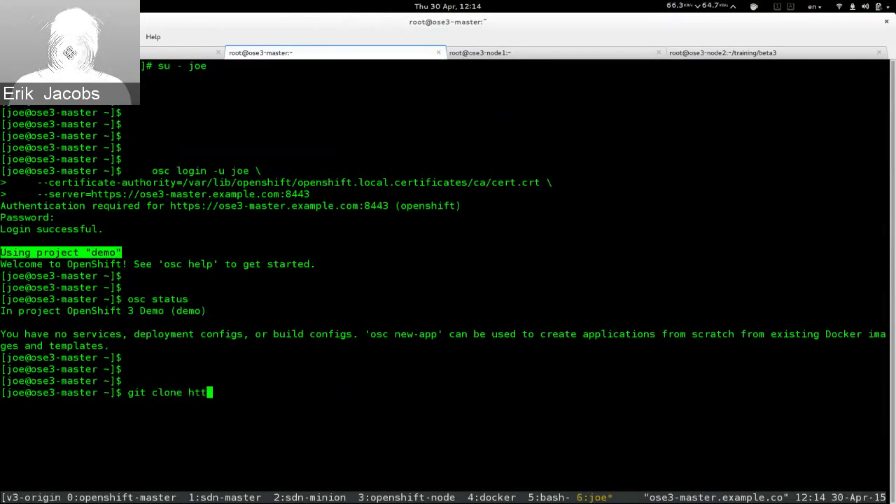
text(ps://github.com/open)
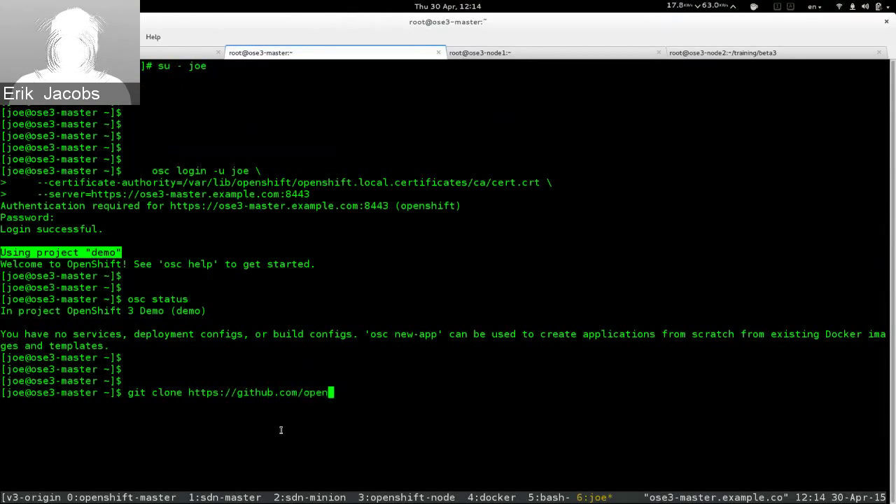
text(shift/training)
key(Return)
Change into the training/beta3 directory of the cloned repository and clear the terminal screen.
text(cd beta3)
key(Return)
text(cd training/beta3)
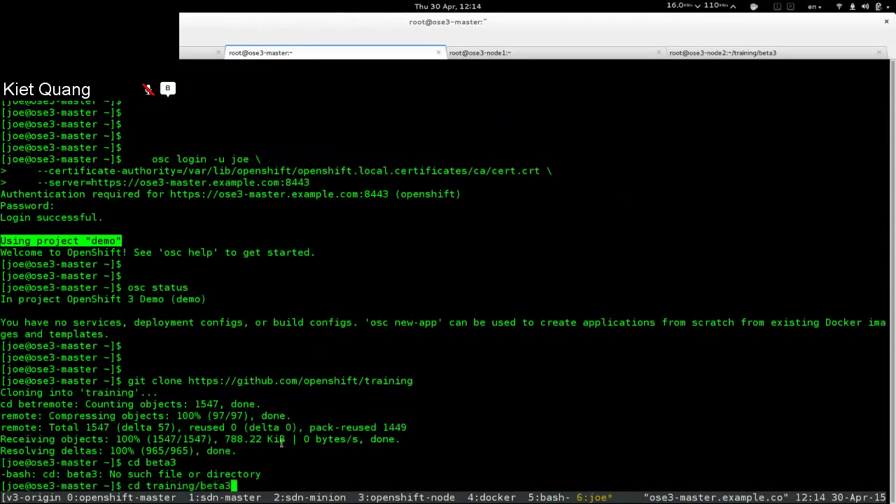
key(Return)
key(ctrl+l)
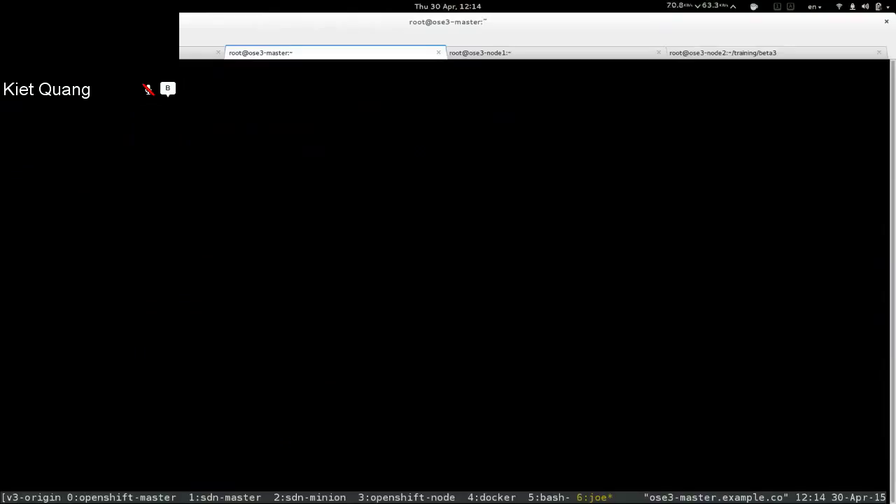
List the files in the beta3 directory and highlight test-complete.json.
key(Return)
key(Return)
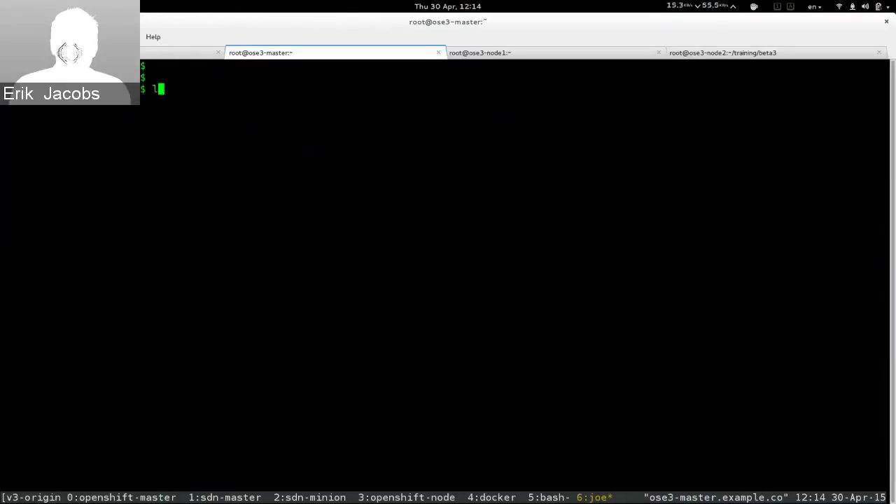
text(ls)
key(Return)
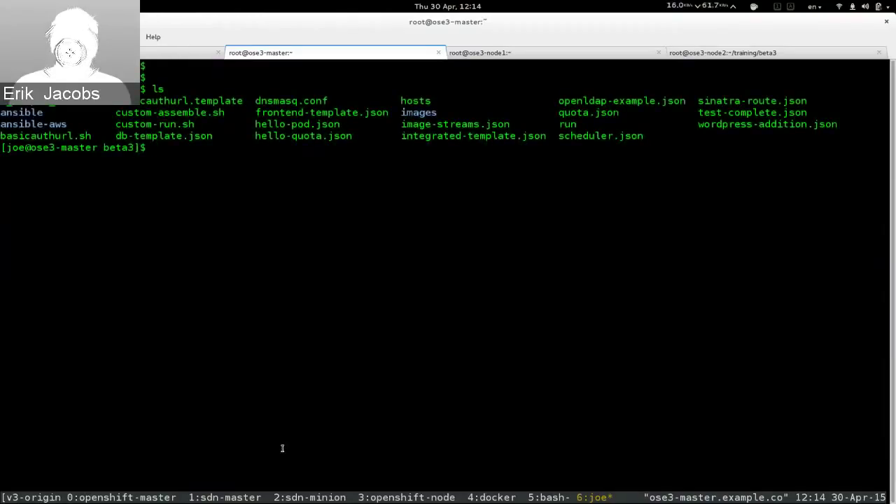
double_click(746, 113)
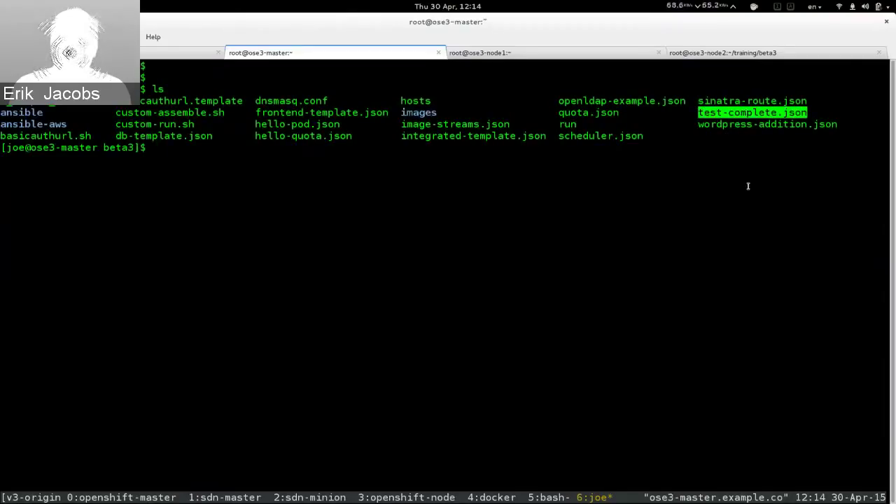
Create the application's resources from the definition file with osc create -f test-complete.json.
key(Return)
key(Return)
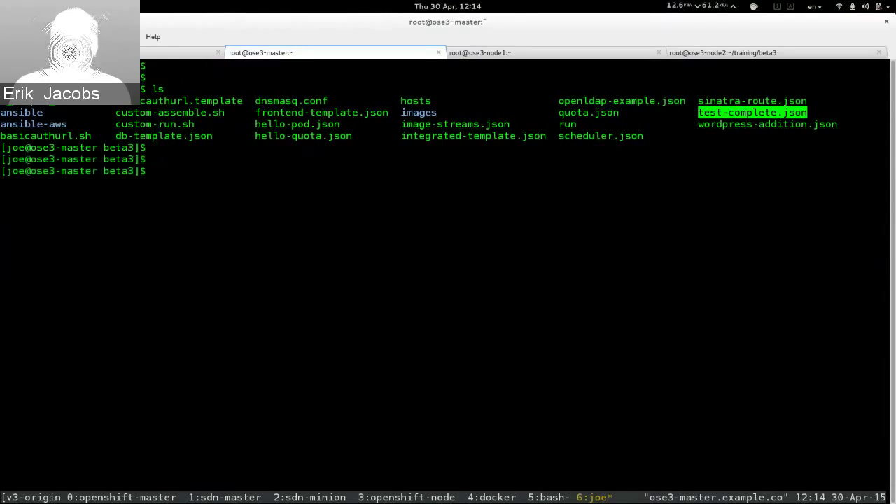
text(osc)
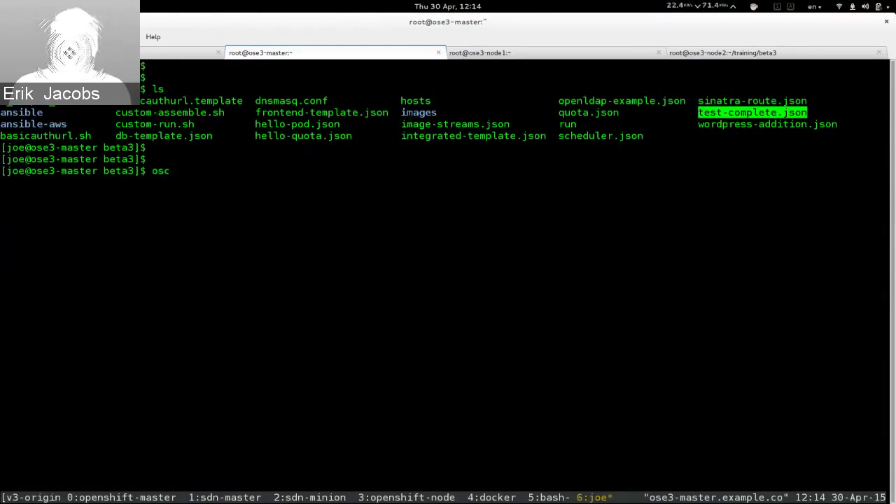
text( create -f test-complete.json)
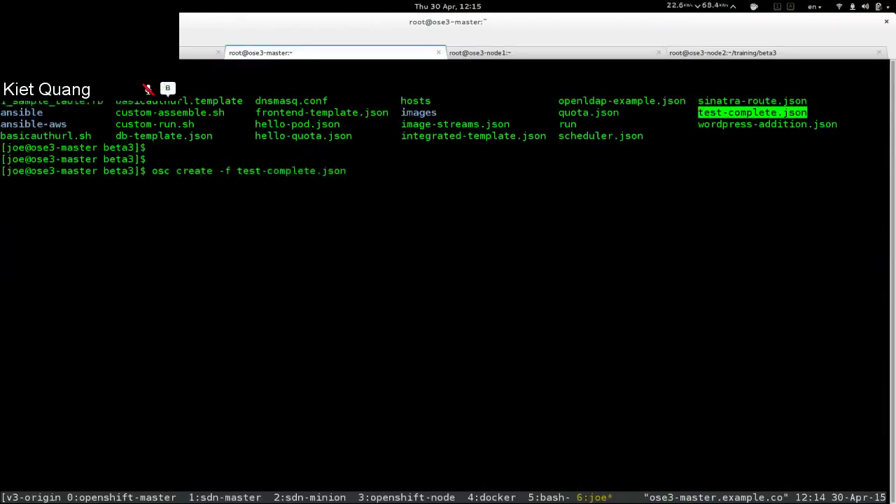
key(Return)
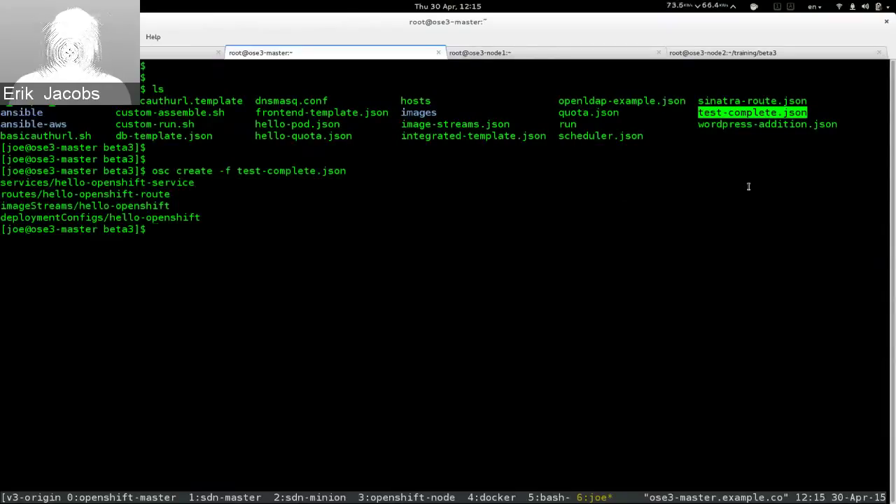
Switch to the browser, bring up the OpenShift 3 Demo overview in the OpenShift Management Console, and enlarge the page.
key(alt+Tab)
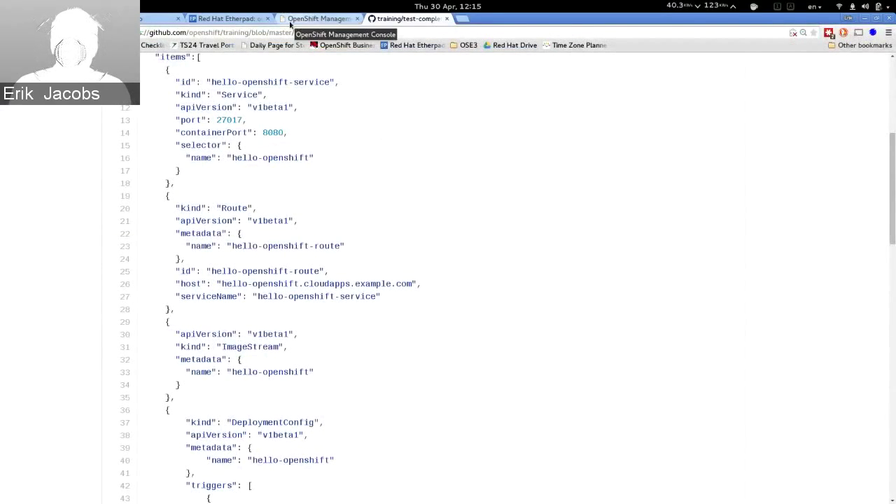
click(290, 21)
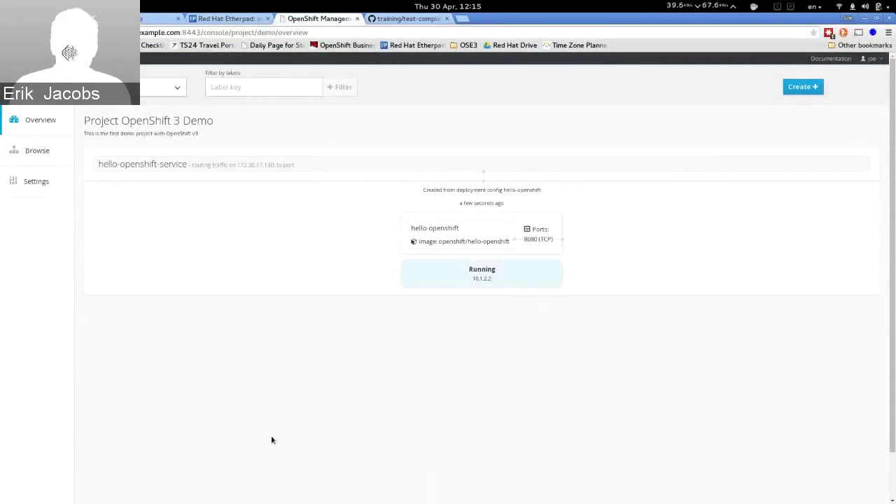
key(ctrl+plus)
key(ctrl+plus)
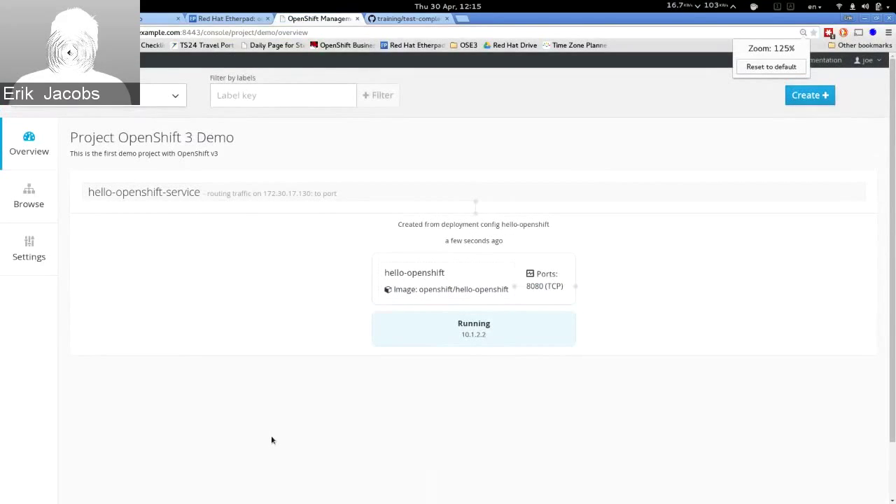
key(ctrl+plus)
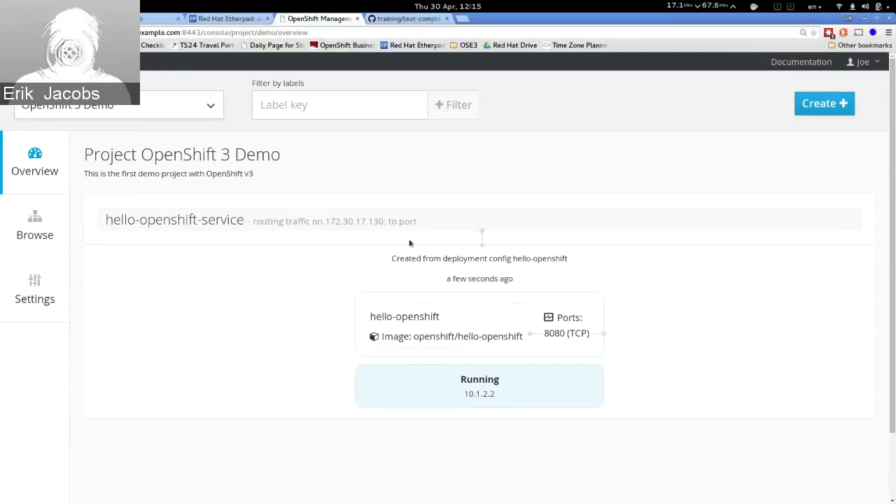
Point out the hello-openshift container's port and the running pod's IP address in the overview by highlighting them.
drag(382, 337, 591, 335)
drag(528, 334, 597, 334)
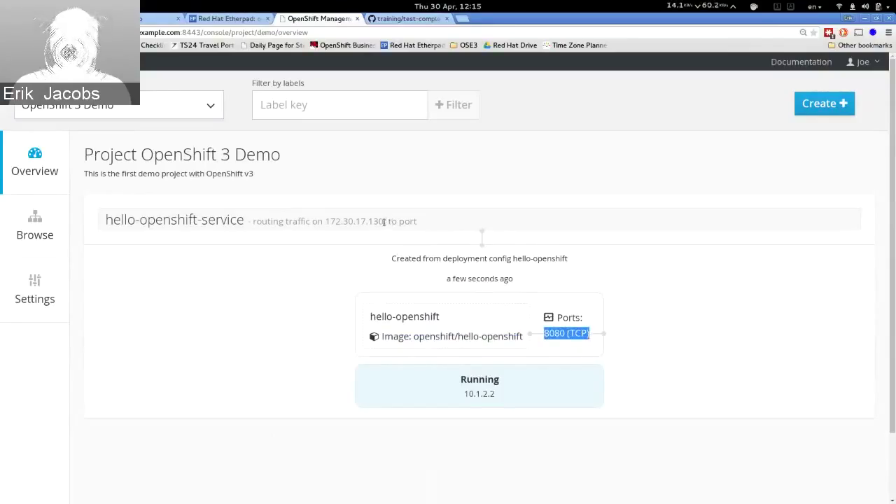
drag(390, 222, 384, 222)
click(331, 292)
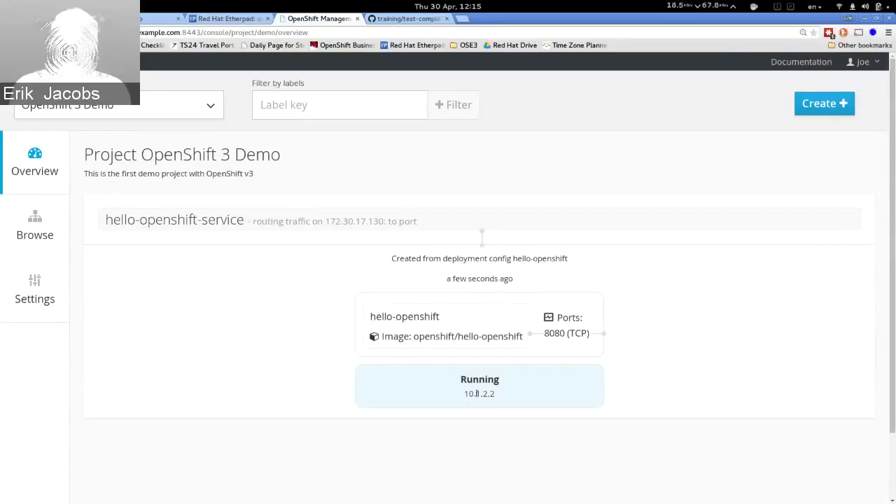
drag(465, 393, 597, 392)
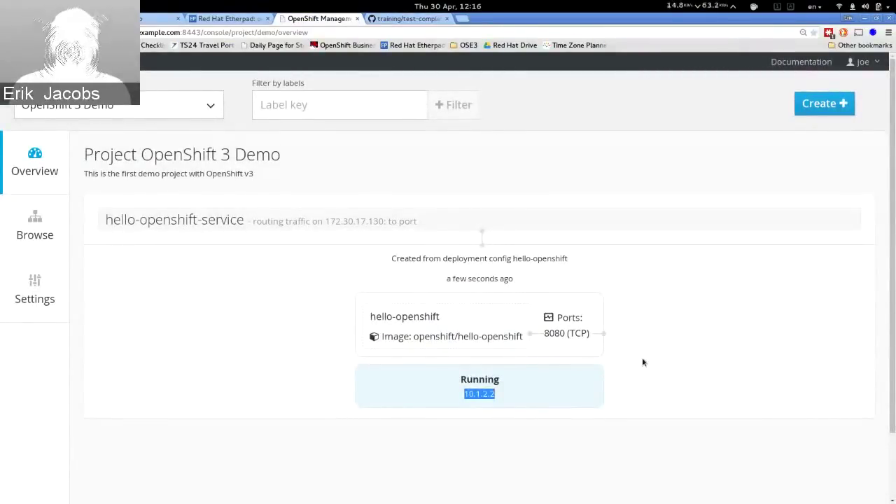
click(527, 395)
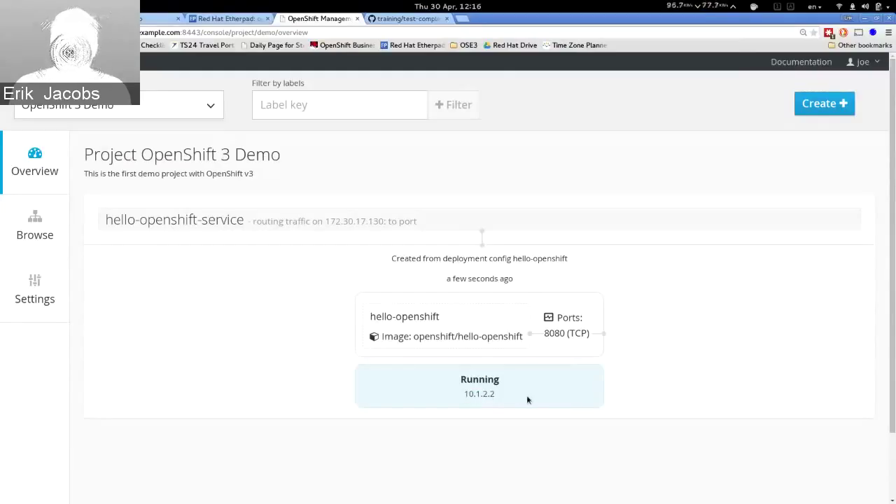
Highlight the IP address on which hello-openshift-service routes traffic, and clear the highlight again.
drag(326, 223, 385, 223)
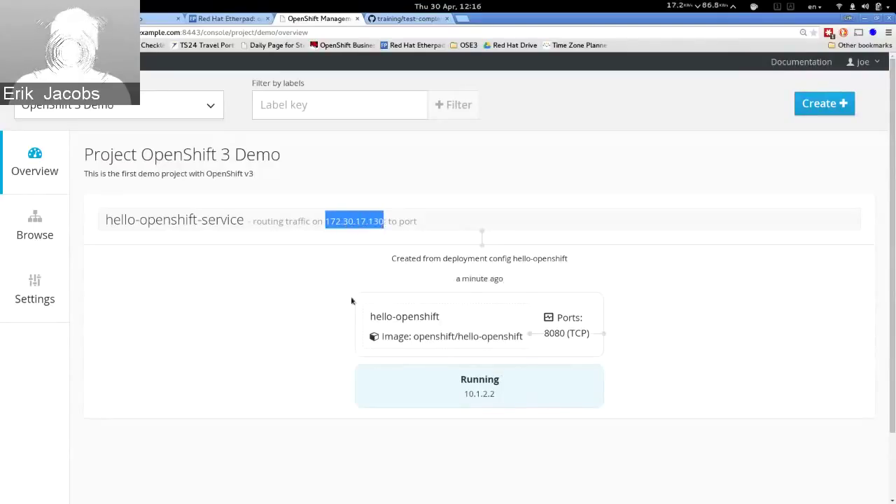
click(389, 222)
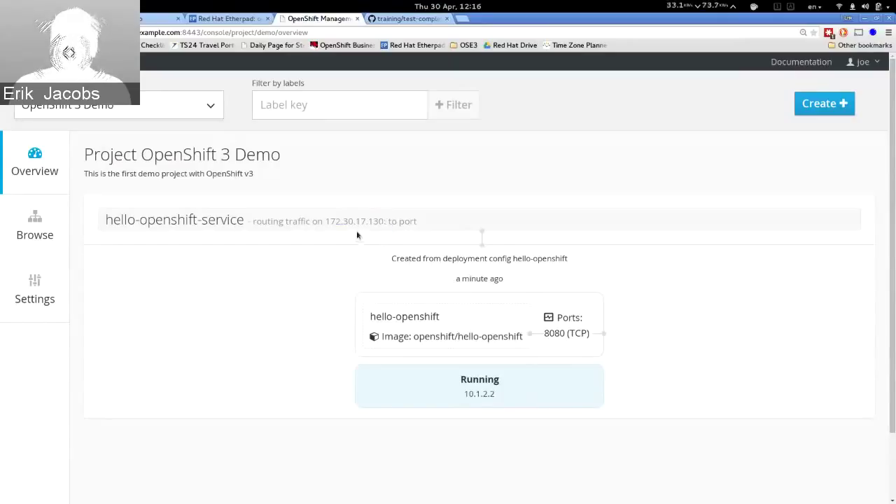
drag(325, 222, 385, 222)
click(326, 285)
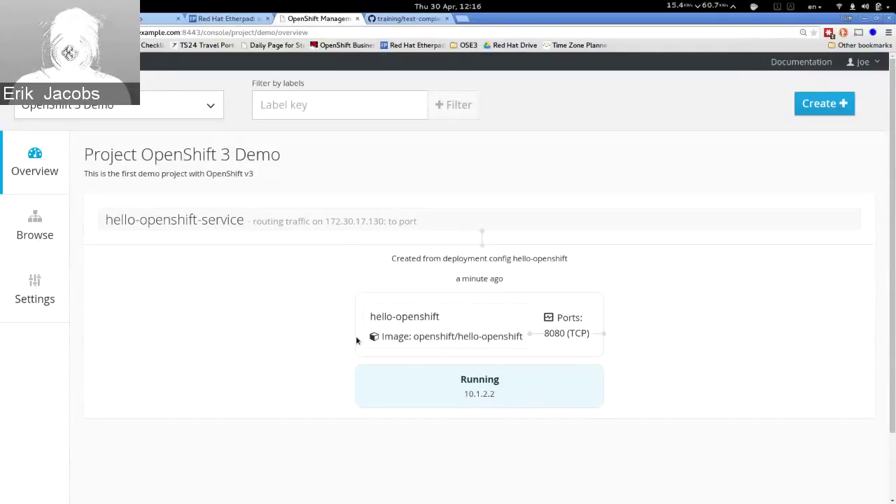
drag(326, 221, 388, 221)
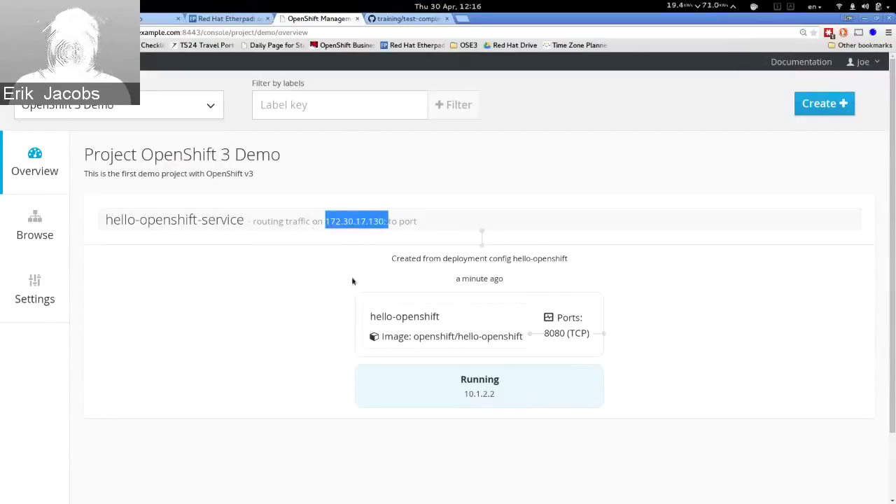
click(323, 310)
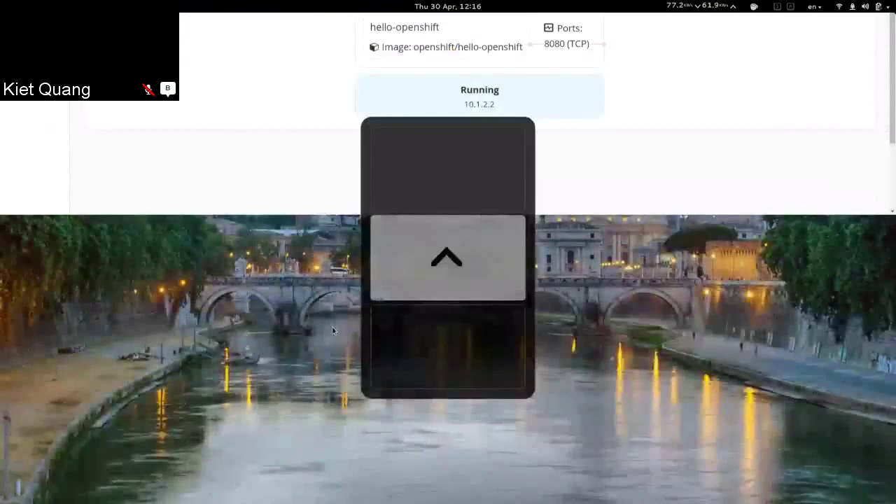
Return to the management console and browse the demo project's pods.
key(alt+Tab)
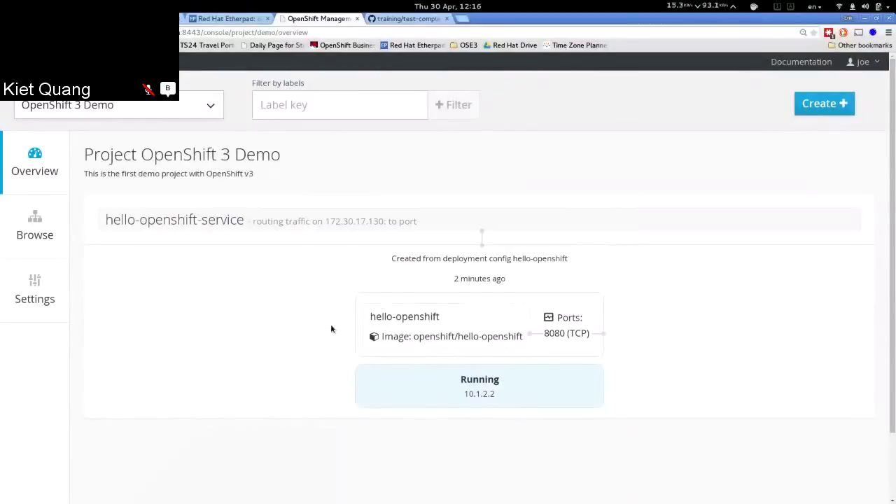
click(145, 280)
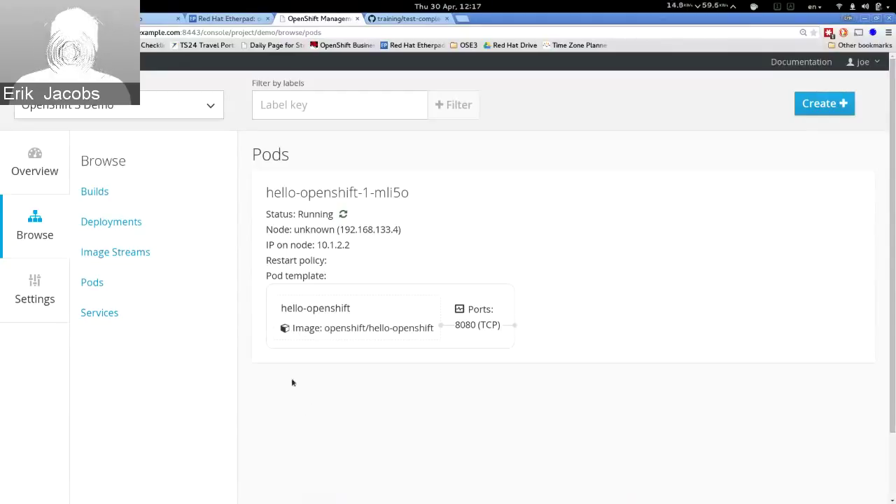
Browse the demo project's builds, deployments, pods and services in turn.
click(96, 195)
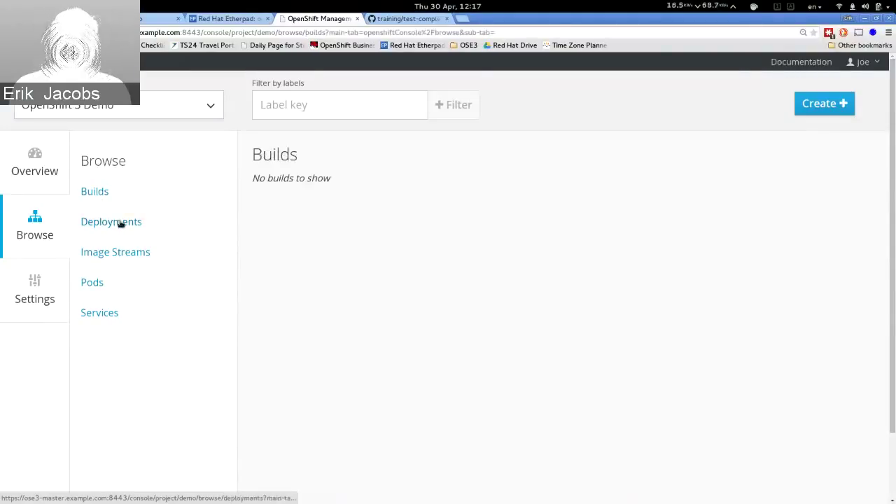
click(120, 223)
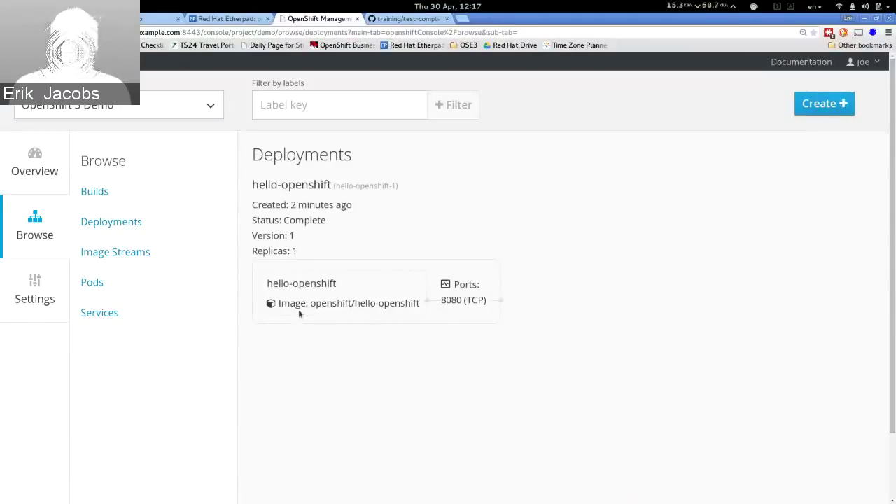
click(89, 283)
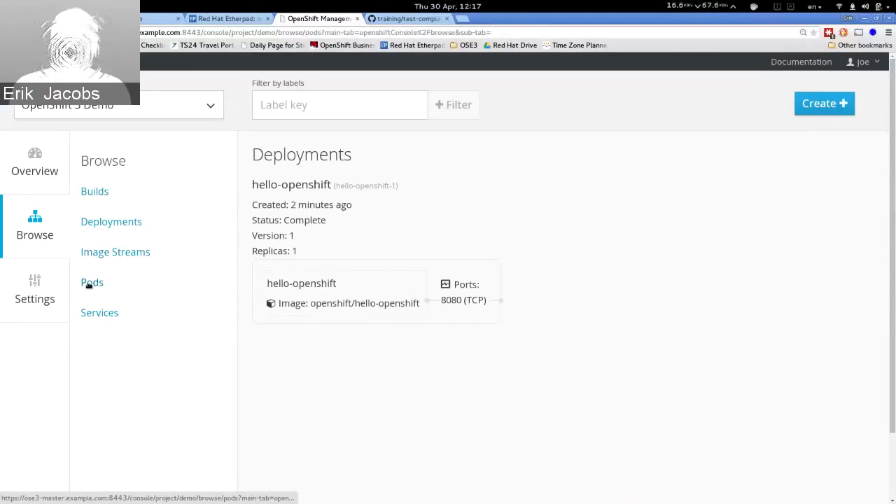
click(104, 317)
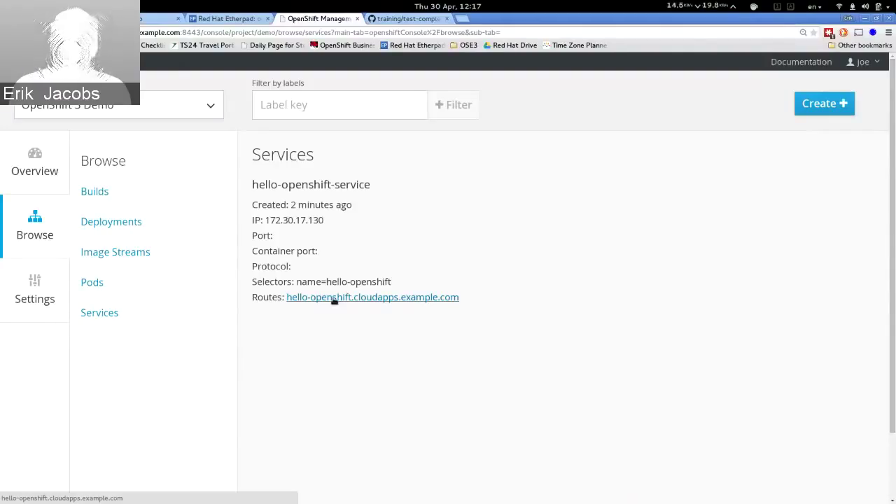
Open the service's route hello-openshift.cloudapps.example.com in a new browser tab and view it.
right_click(397, 299)
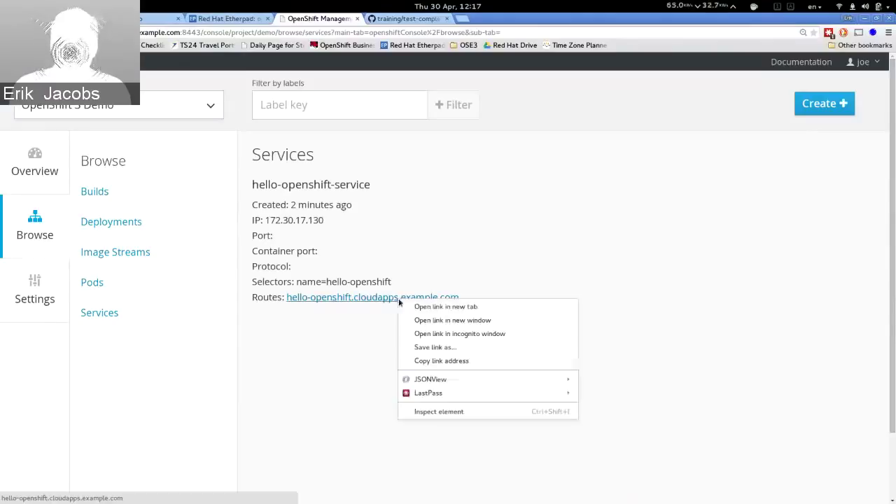
click(436, 312)
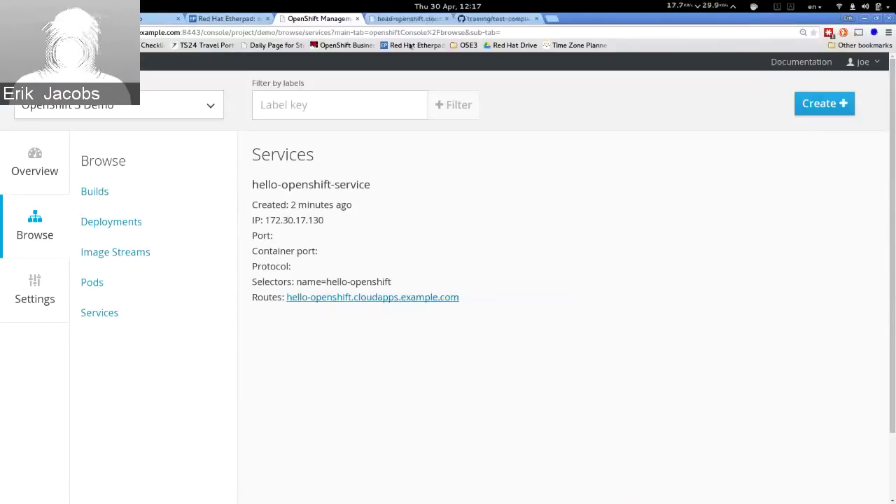
click(409, 18)
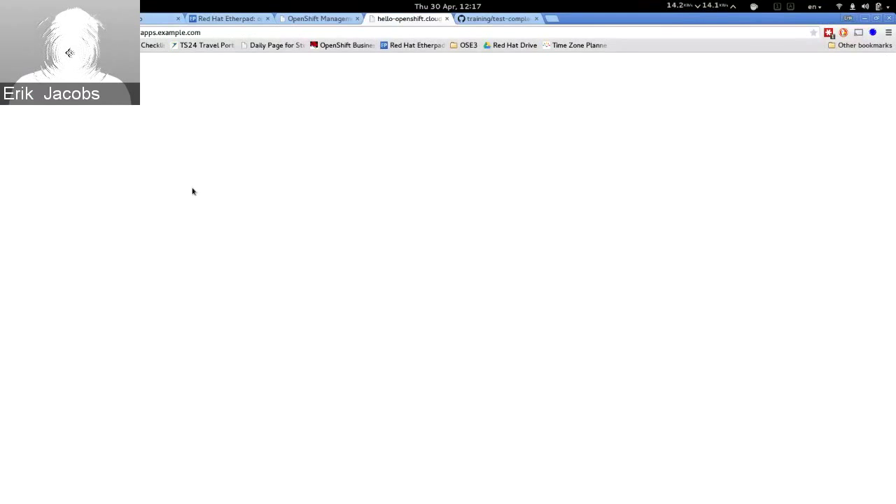
Switch to the terminal and describe the service with osc describe service hello-openshift-service.
key(alt+Tab)
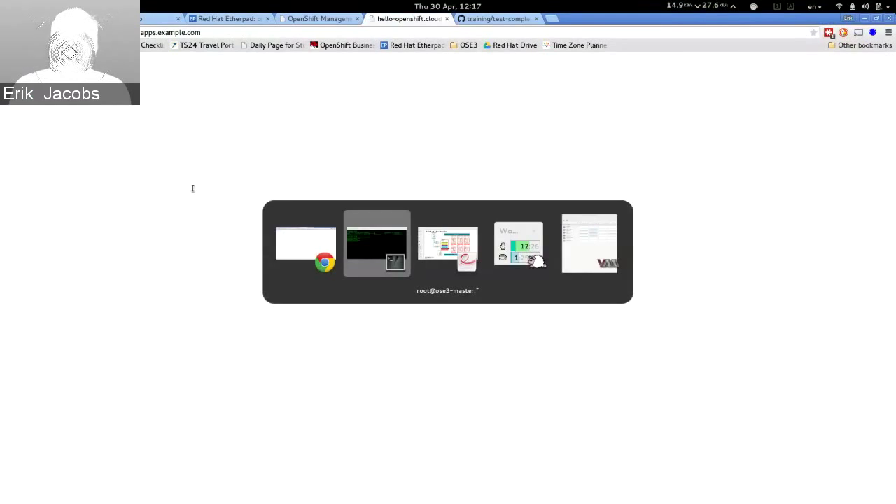
text(osc describe serbvice)
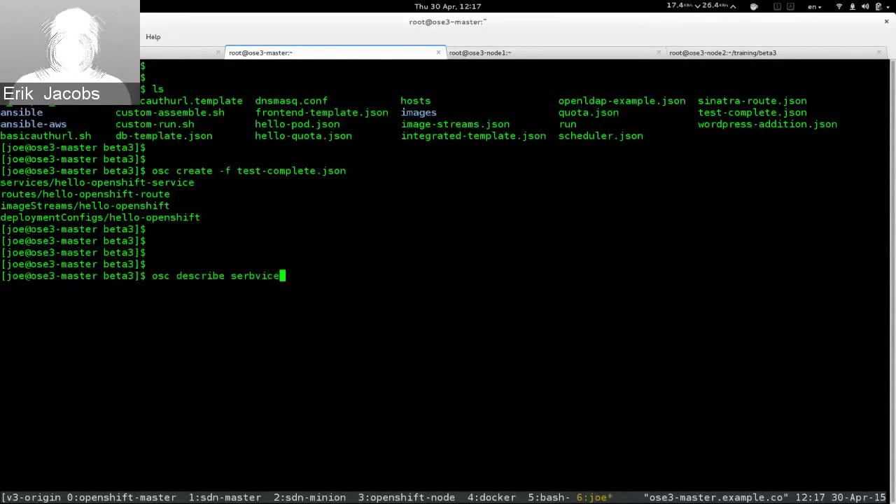
key(BackSpace)
key(BackSpace)
key(BackSpace)
text(ice)
key(BackSpace)
key(BackSpace)
key(BackSpace)
key(BackSpace)
key(BackSpace)
text(vice hello-openshift)
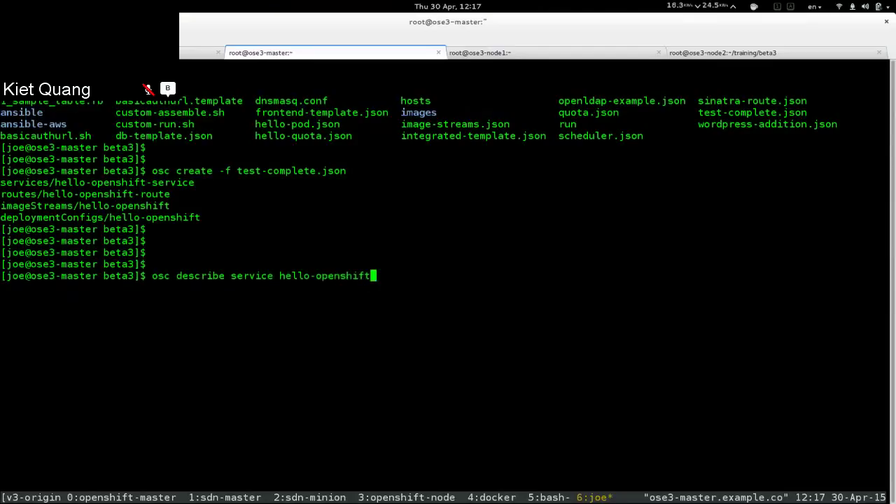
text(-service)
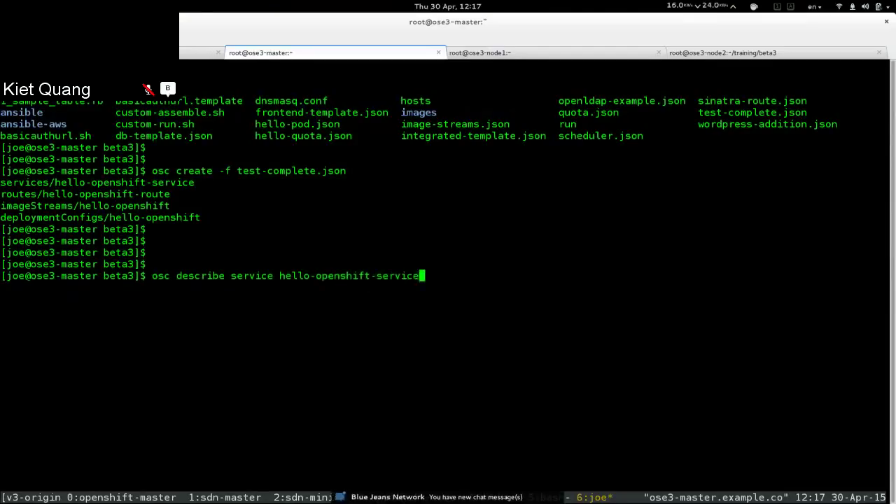
key(Return)
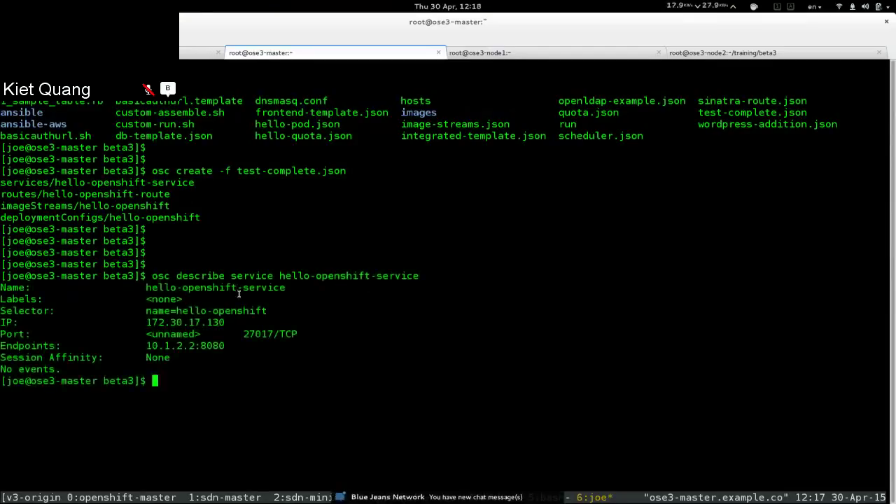
Highlight the service's IP, port and endpoints in the command output, and add blank prompt lines.
drag(5, 322, 117, 341)
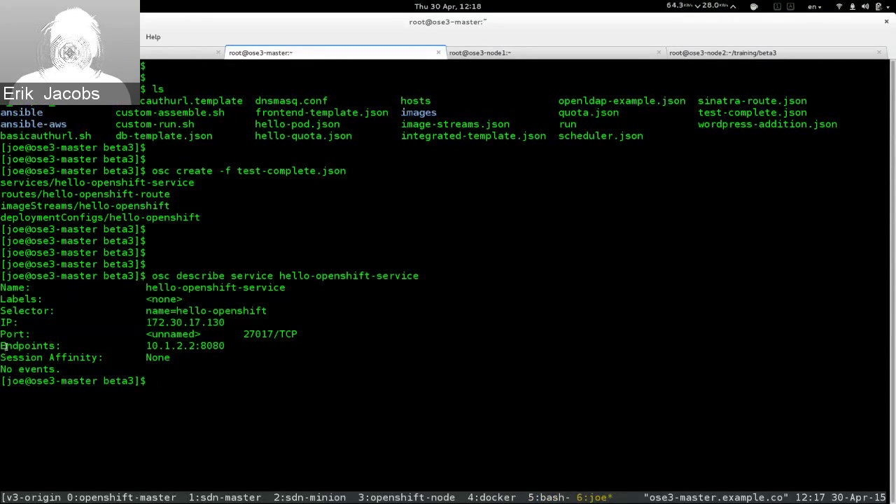
drag(5, 344, 221, 346)
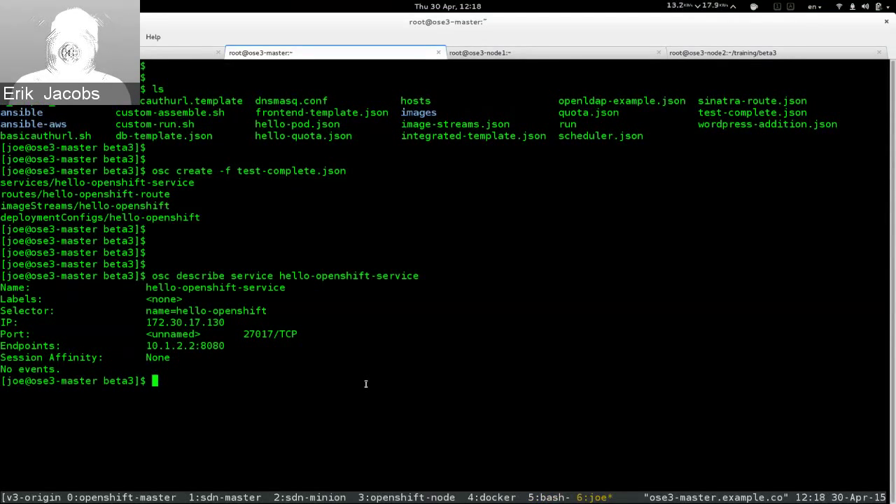
key(Return)
key(Return)
key(Return)
text(osc edit)
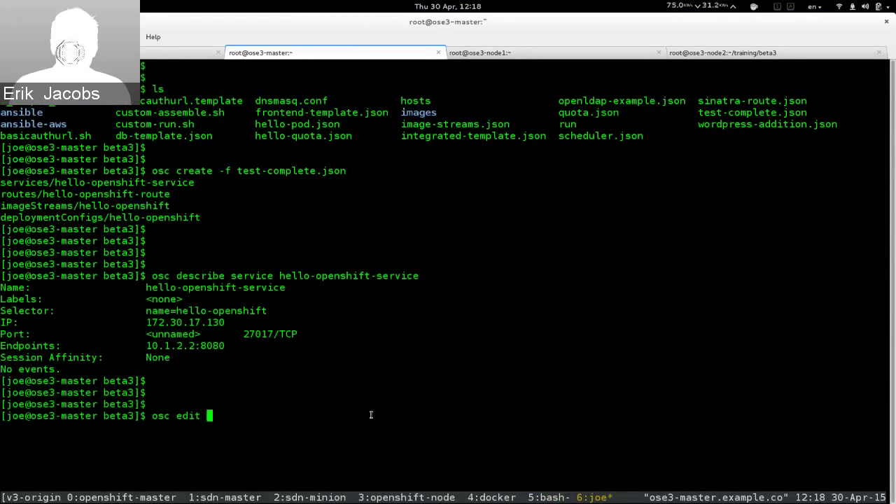
key(ctrl+c)
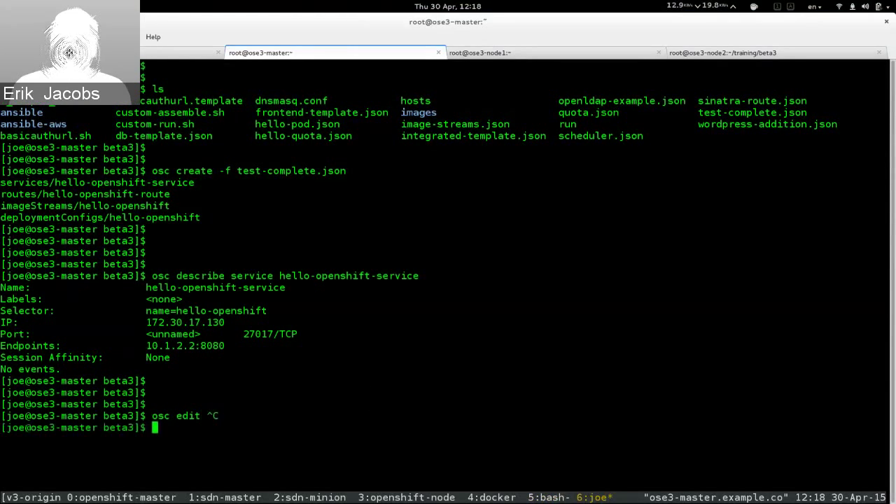
key(Return)
key(Return)
List the project's replication controllers with osc get rc.
text(osc get rc)
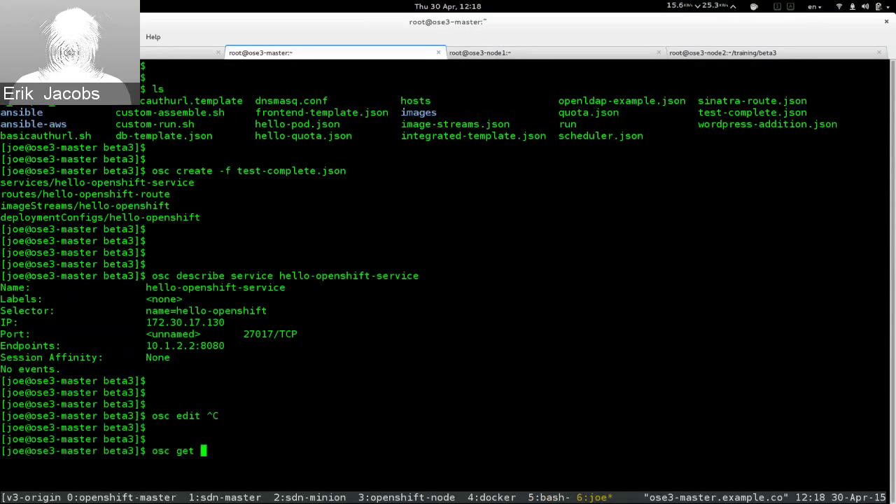
key(Return)
key(Return)
key(Return)
Open the replication controller for editing with osc edit rc hello-openshift-1.
text(osc edit hel)
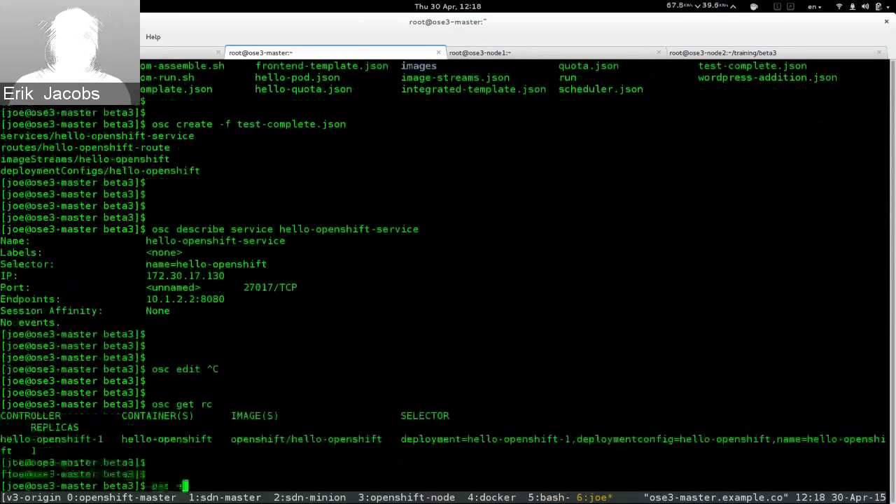
key(BackSpace)
key(BackSpace)
key(BackSpace)
text(rc hello-openshift-1)
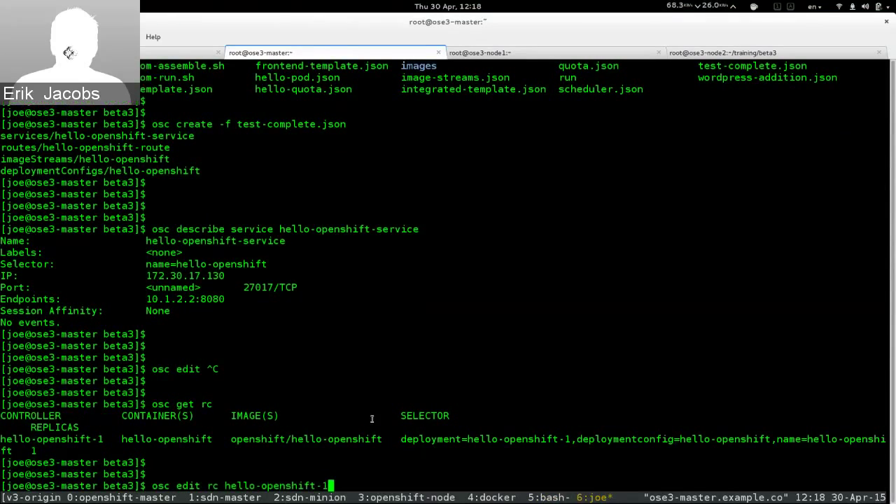
key(Return)
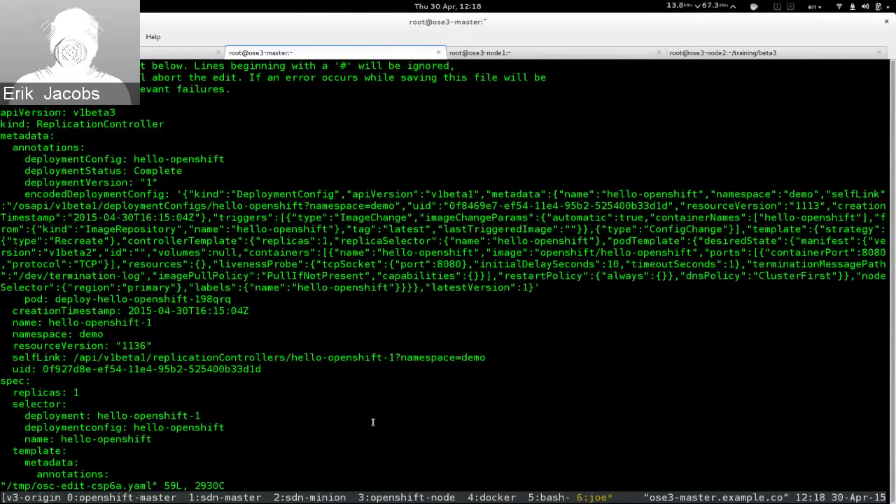
Set replicas to 3 in the replication controller's spec, and save and quit the editor.
key(Down)
key(Down)
key(Down)
key(Down)
key(Down)
key(Down)
key(Down)
key(Down)
key(Down)
key(Down)
key(Down)
key(Down)
key(Down)
key(Down)
key(Down)
key(Down)
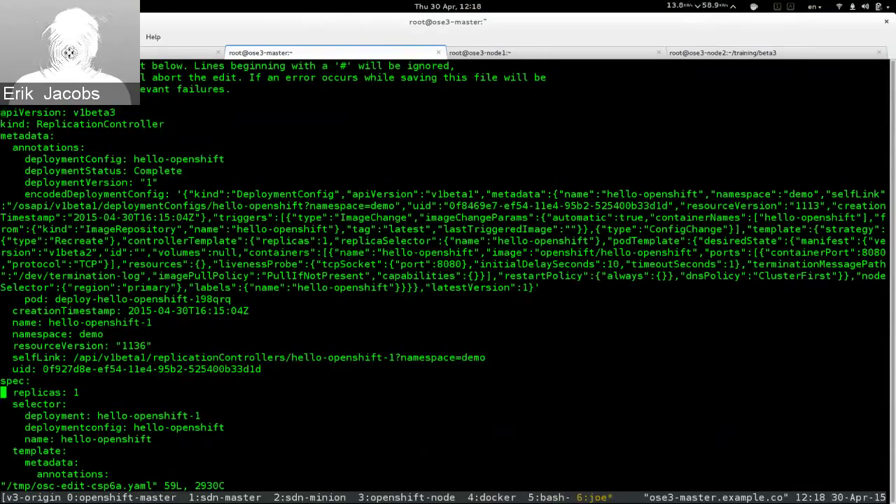
key(Down)
key(Down)
key(Down)
key(Down)
key(Down)
key(Down)
key(Down)
key(Down)
key(Down)
key(Down)
key(Down)
key(Down)
key(Down)
key(Down)
key(Up)
key(Up)
key(Up)
key(Up)
key(Up)
key(Up)
key(Up)
key(Up)
key(Up)
key(Up)
key(Up)
key(Up)
key(Up)
key(Up)
key(shift+a)
key(BackSpace)
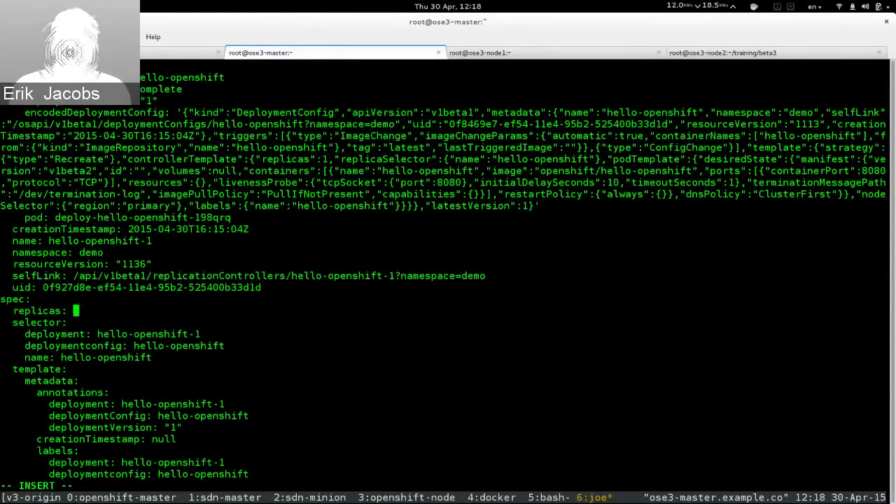
text(3)
key(Escape)
key(j)
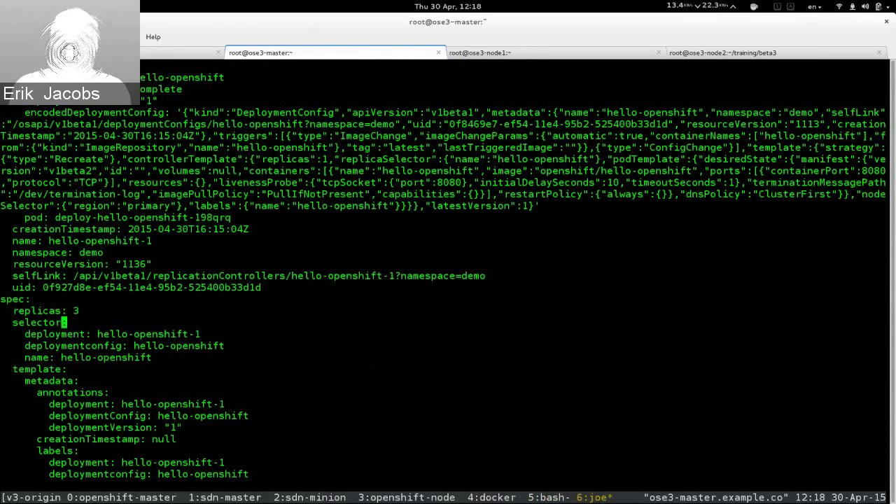
text(:wq)
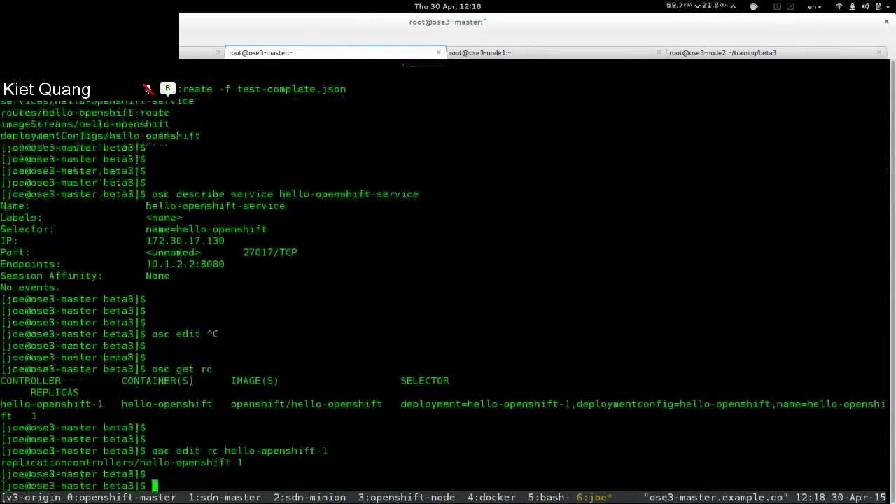
key(Return)
key(Return)
key(Return)
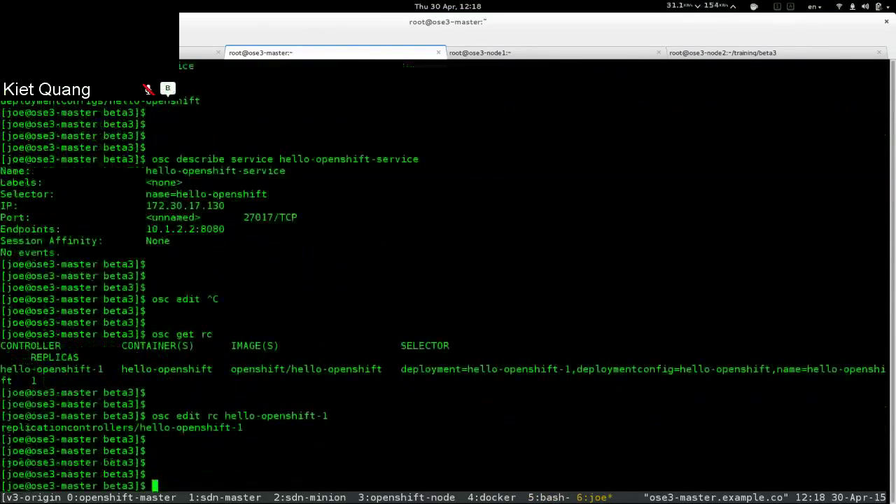
Clear the terminal and list the pods with osc get pod.
text(clear)
key(Return)
text(osc get pod)
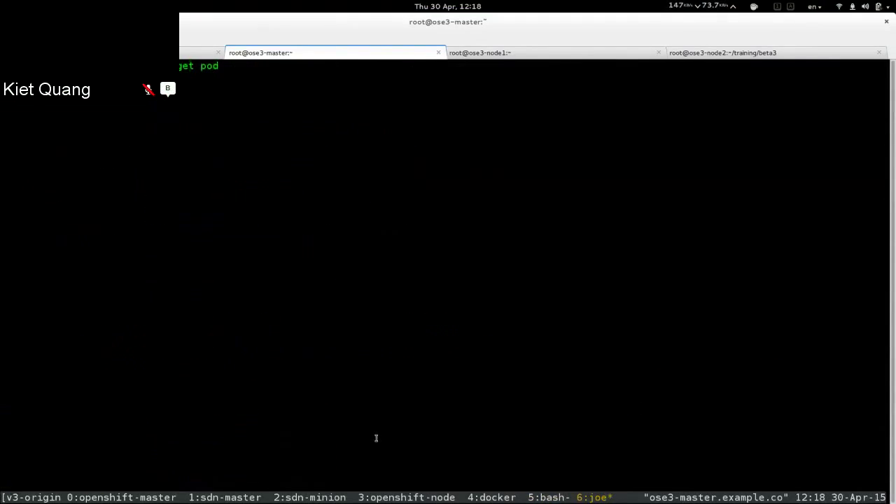
key(Return)
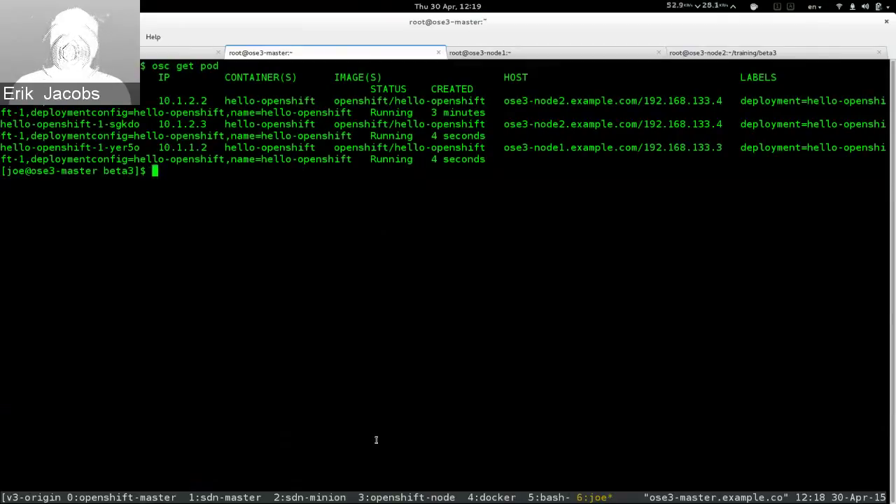
Switch to the browser and view the OpenShift 3 Demo project's overview in the OpenShift Management Console.
key(alt+Tab)
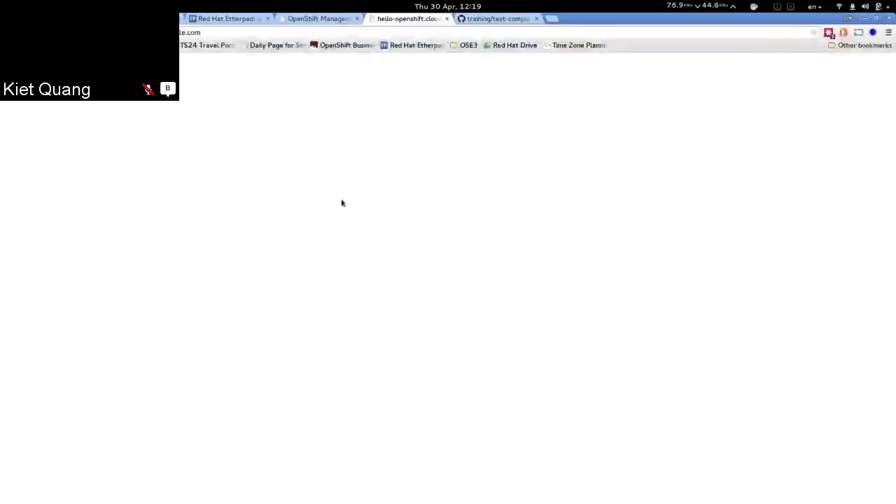
click(332, 21)
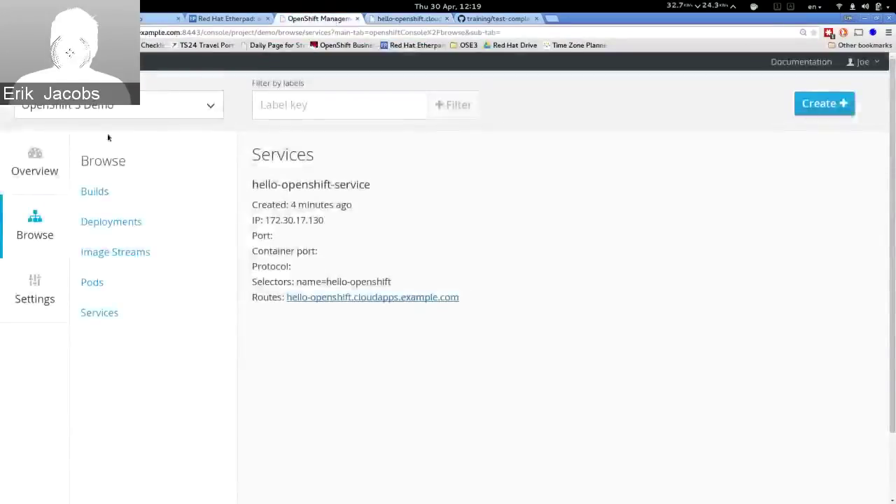
click(69, 168)
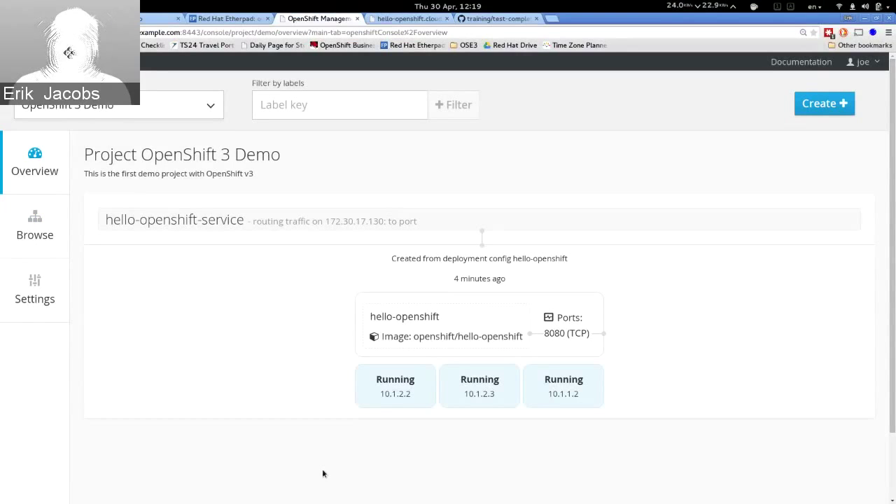
Return to the terminal and describe hello-openshift-service again to check its endpoints after scaling.
key(alt+Tab)
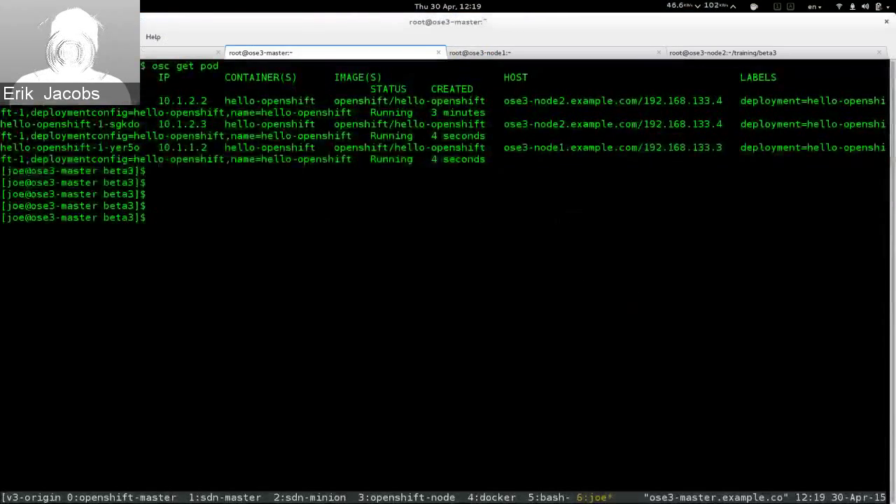
text(osc describe service )
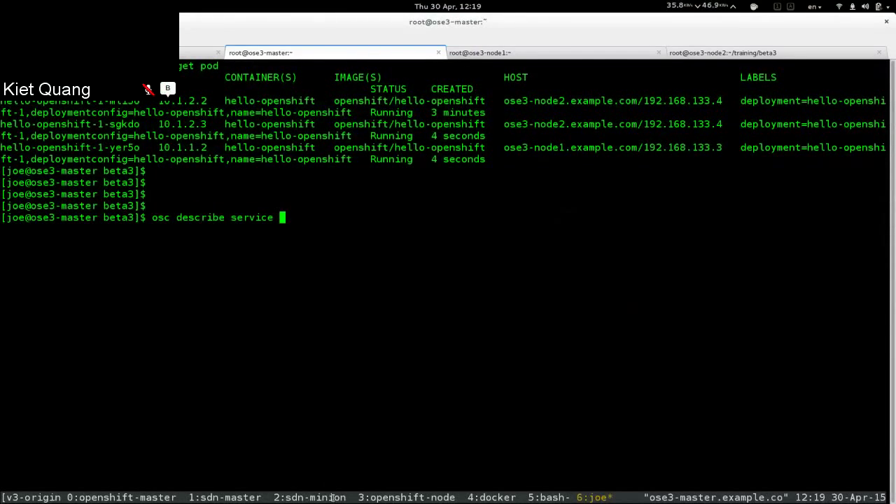
text(hello-openshift-service)
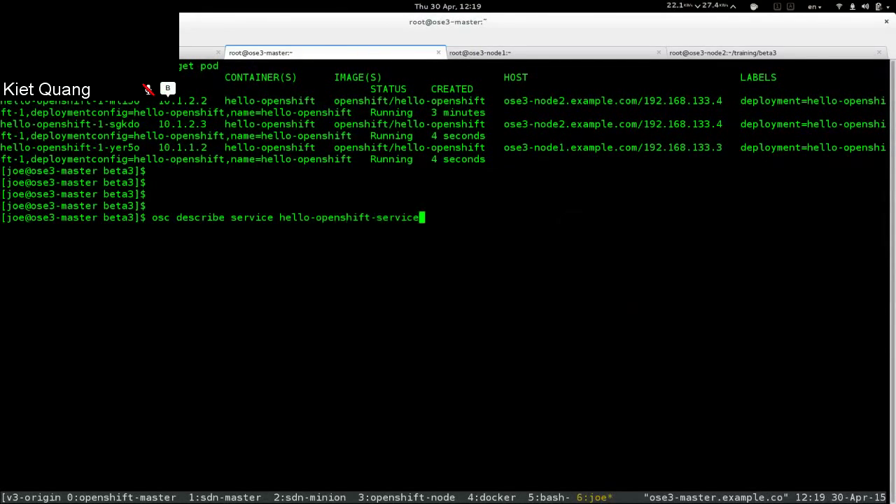
key(Return)
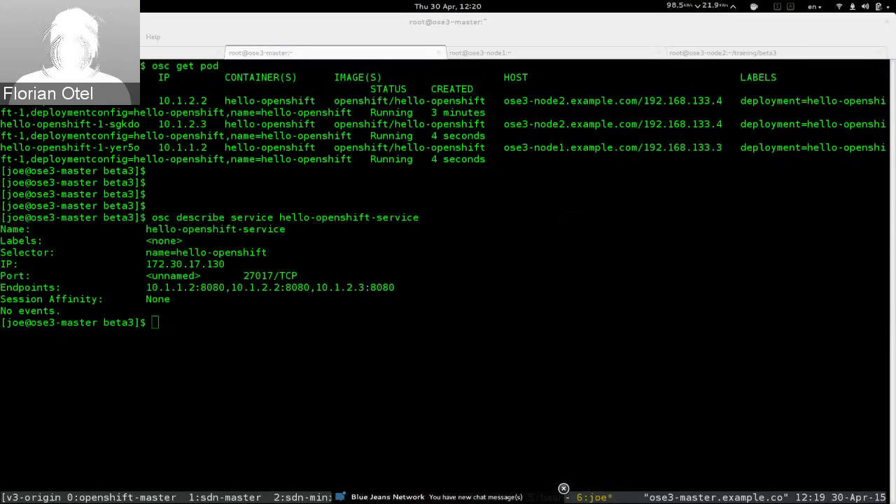
click(220, 330)
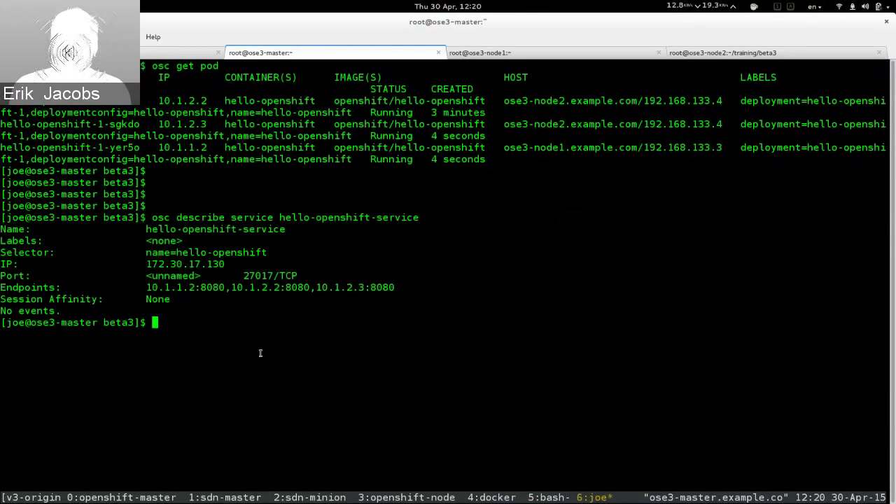
text(osc scale)
key(BackSpace)
key(BackSpace)
key(BackSpace)
key(BackSpace)
key(BackSpace)
key(BackSpace)
key(BackSpace)
key(BackSpace)
key(BackSpace)
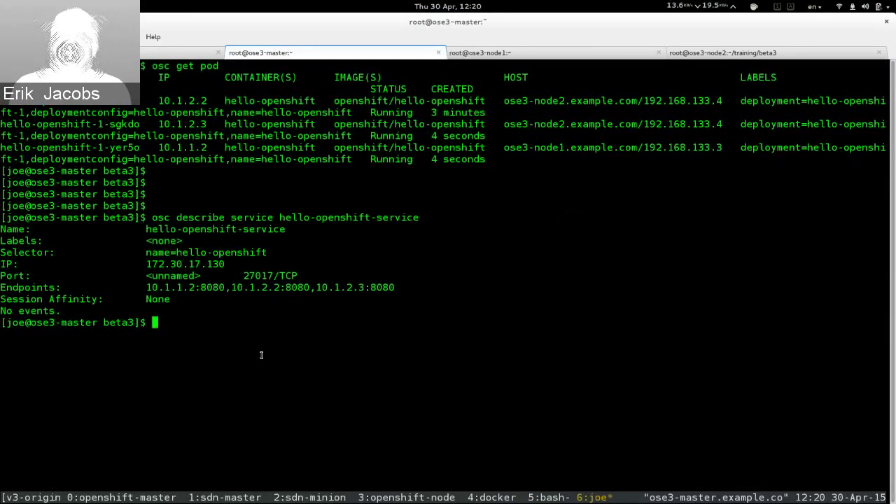
Try running osc patch in the terminal.
text(osc )
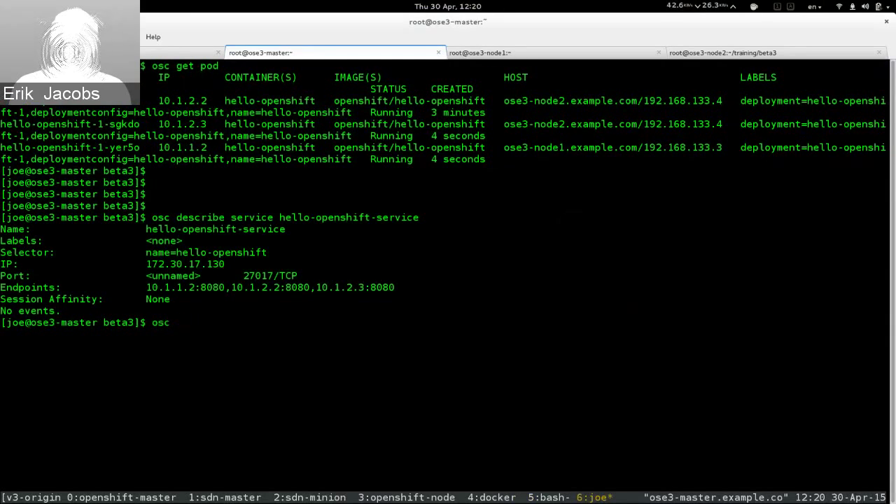
text(path)
key(BackSpace)
text(ch)
key(Return)
Display the help for osc update and highlight its --patch option.
text(osc)
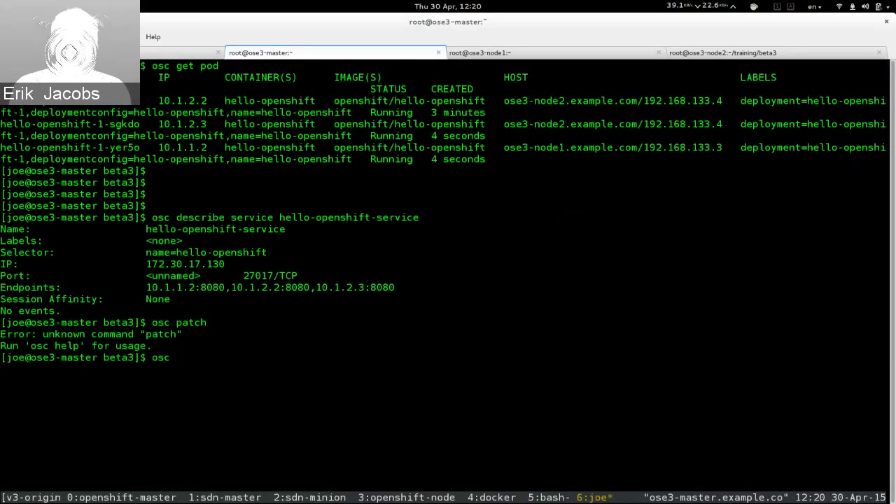
text( upd)
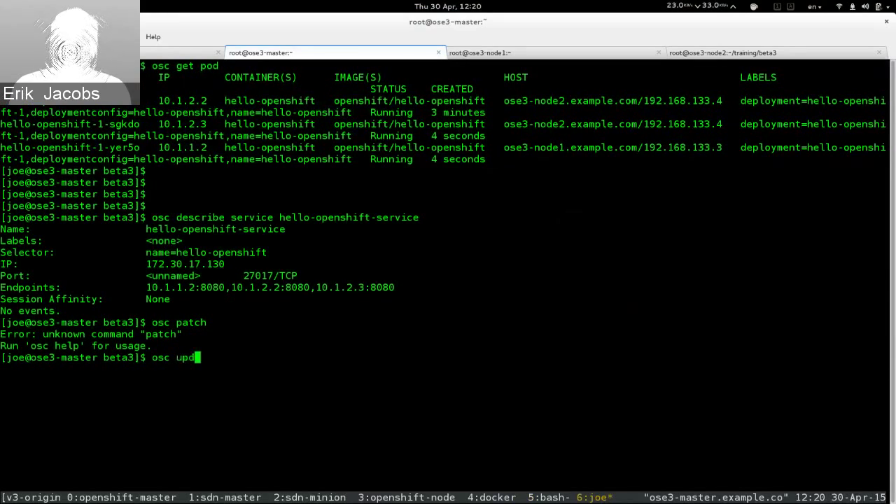
text(ate --p)
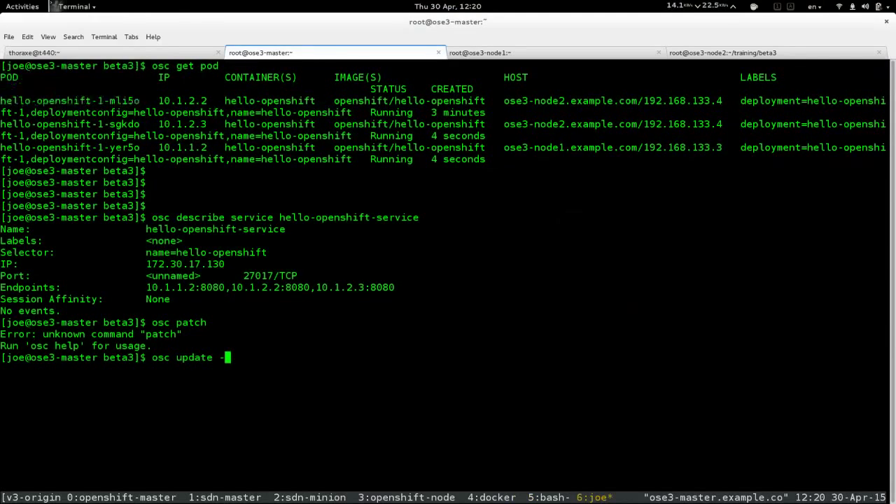
key(BackSpace)
text(help)
key(Return)
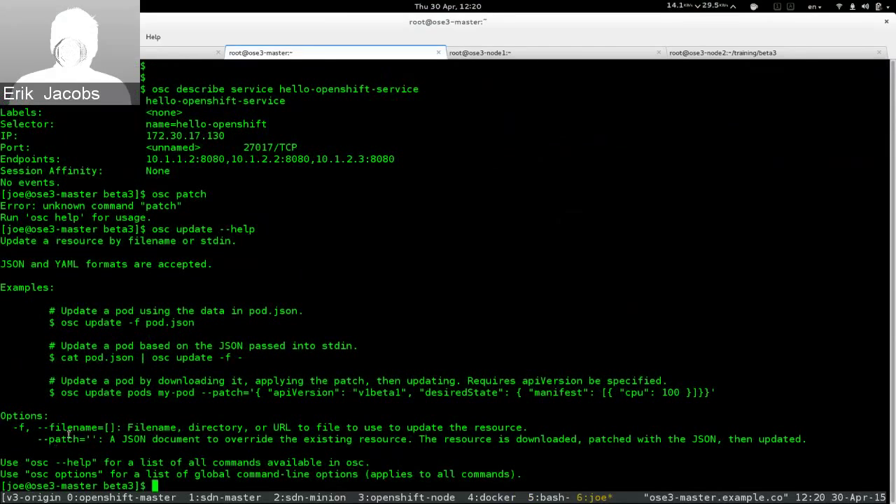
double_click(70, 438)
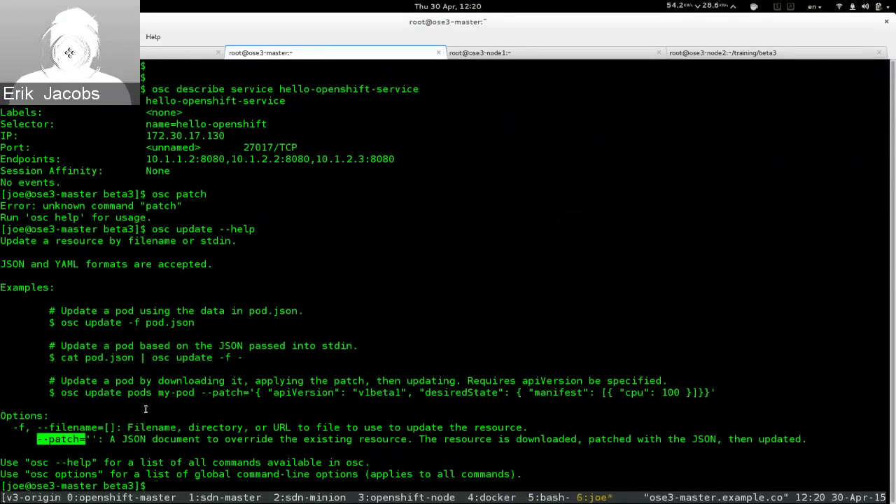
text(osc upd)
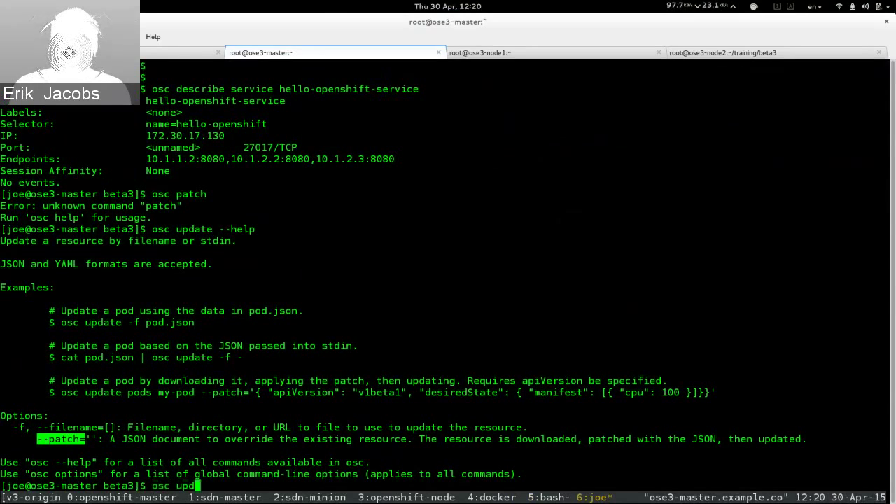
text(ate rc h)
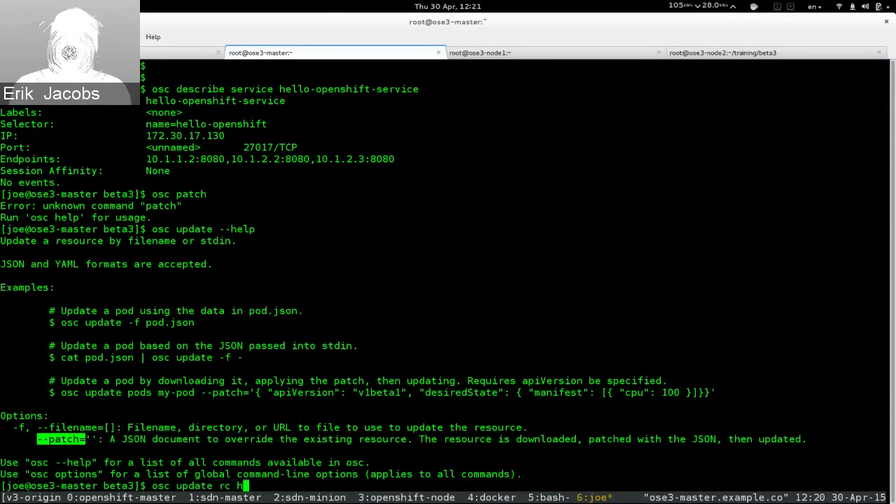
text(elafl --patch {)
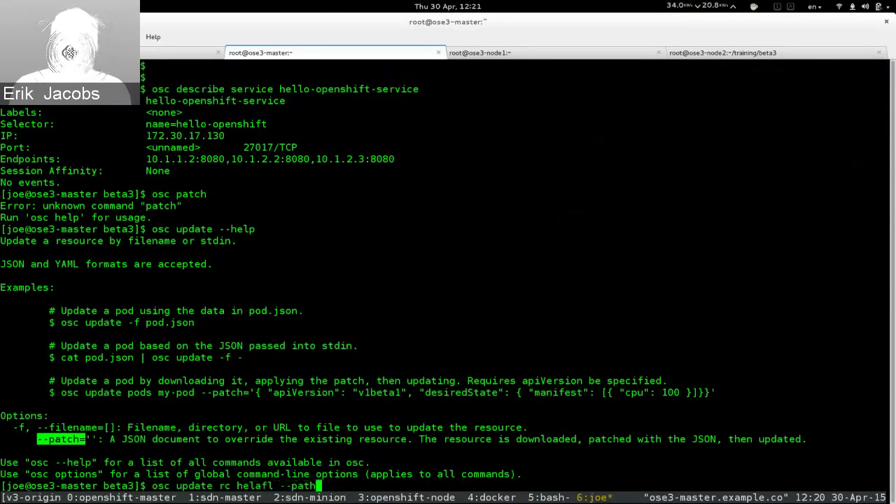
text(aksdjfk})
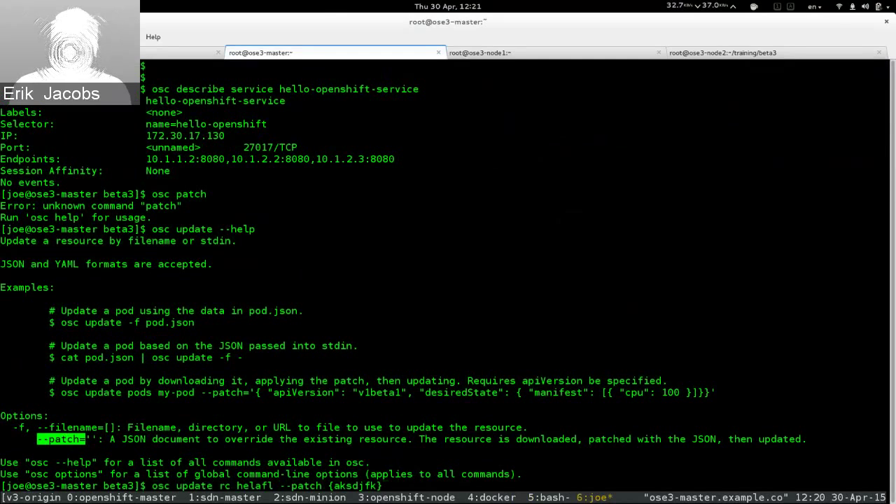
key(ctrl+c)
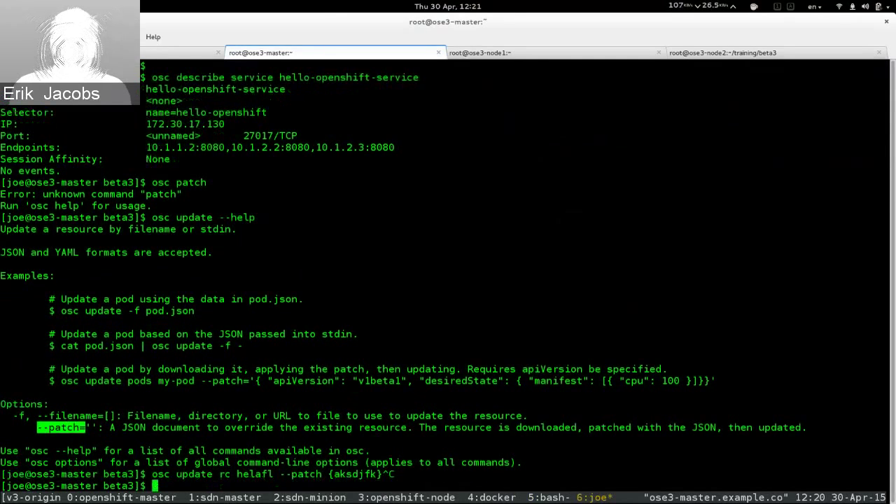
key(ctrl+c)
key(Return)
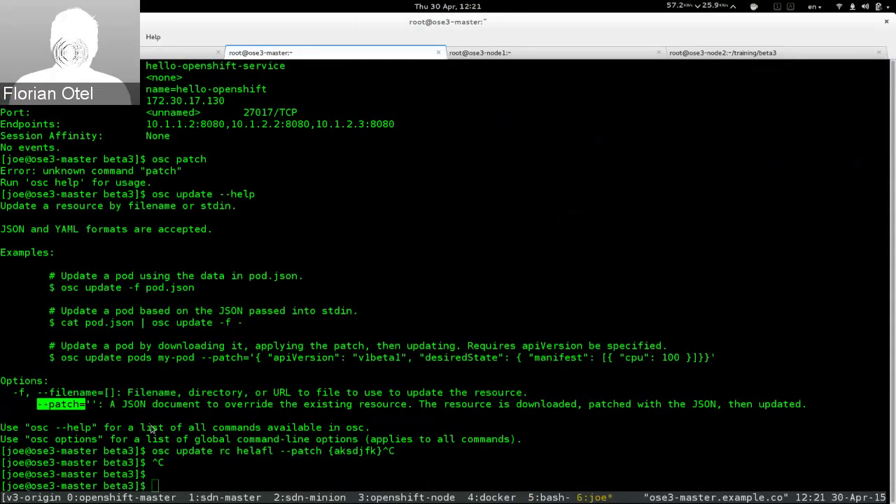
Switch to the OpenShift Master Presentation PDF and view the "OpenShift - How it Works" slide.
key(alt+Tab)
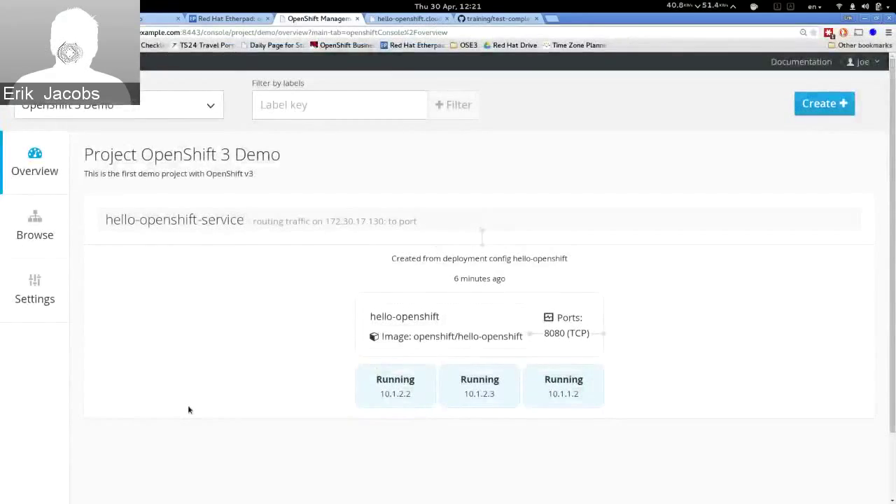
key(alt+Tab)
key(alt+Tab)
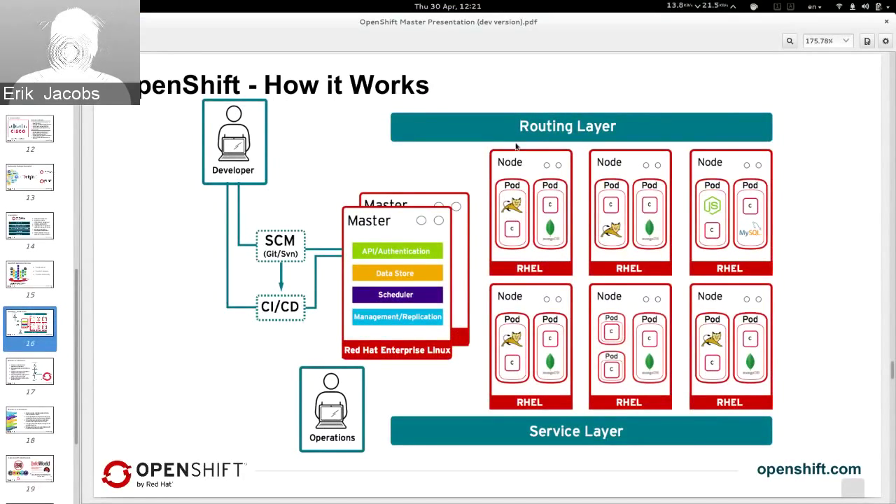
Return to the terminal's root shell on ose3-master and check the current project with osc project.
key(alt+Tab)
key(alt+Tab)
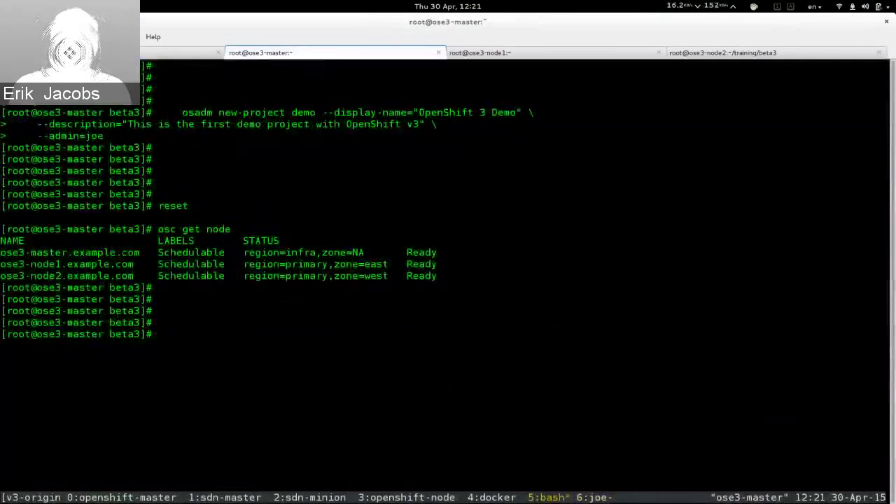
key(Return)
key(Return)
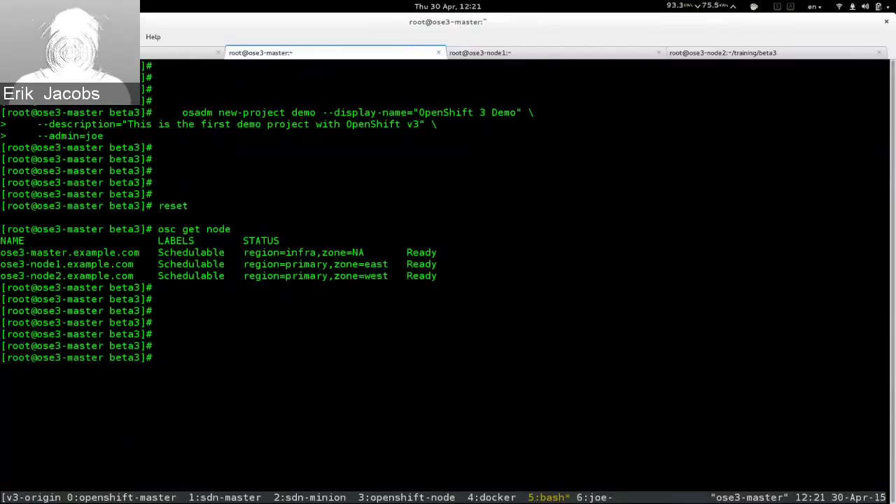
text(osc)
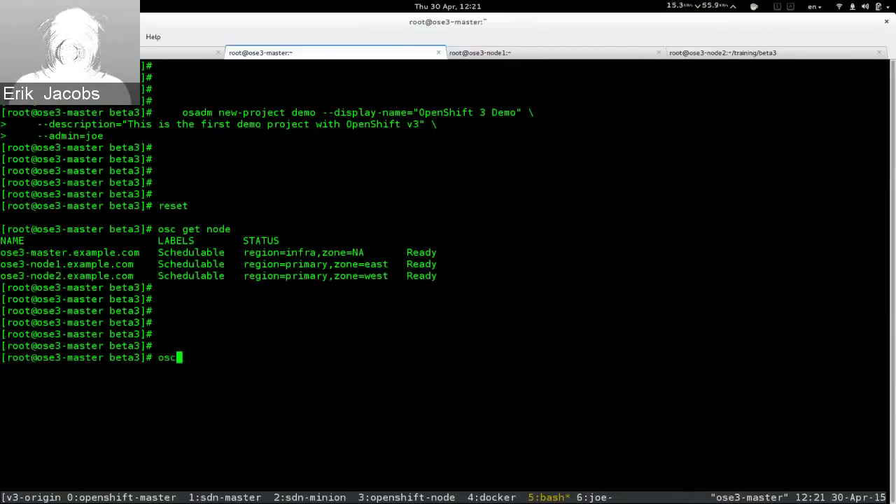
text( project)
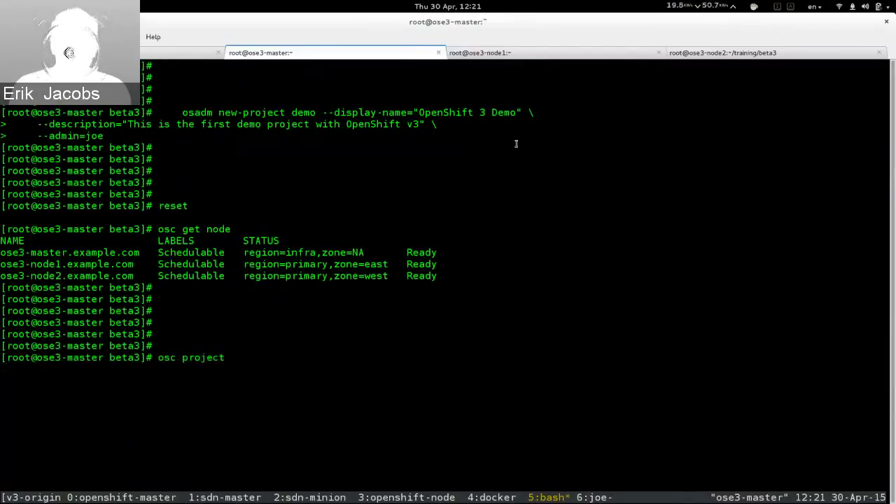
key(Return)
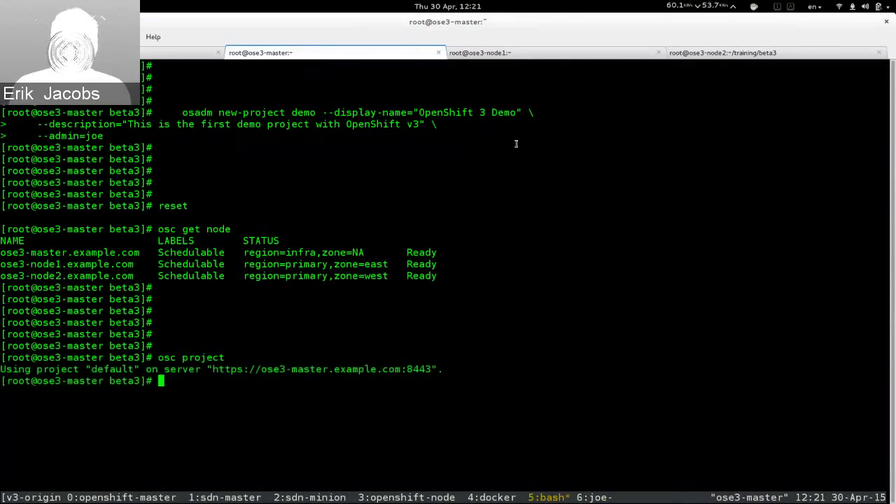
List the default project's pods with osc get pod and add blank prompt lines below the output.
key(Return)
key(Return)
key(Return)
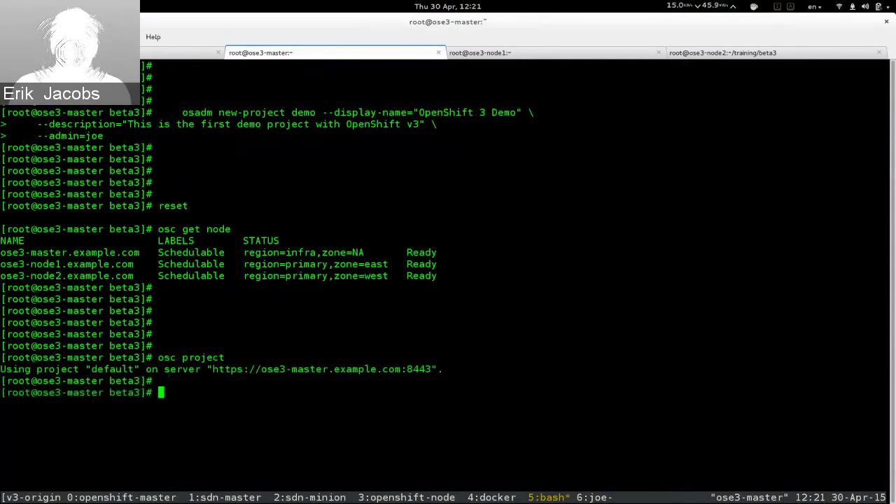
text(osc get pod)
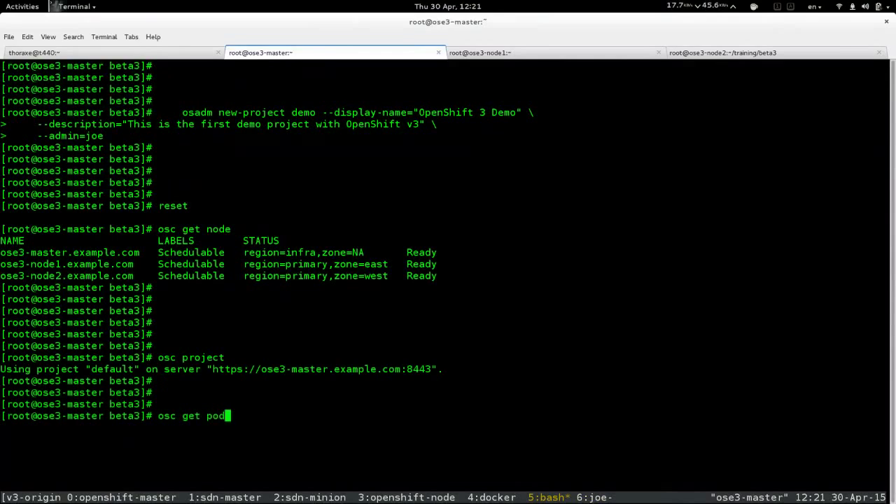
key(Return)
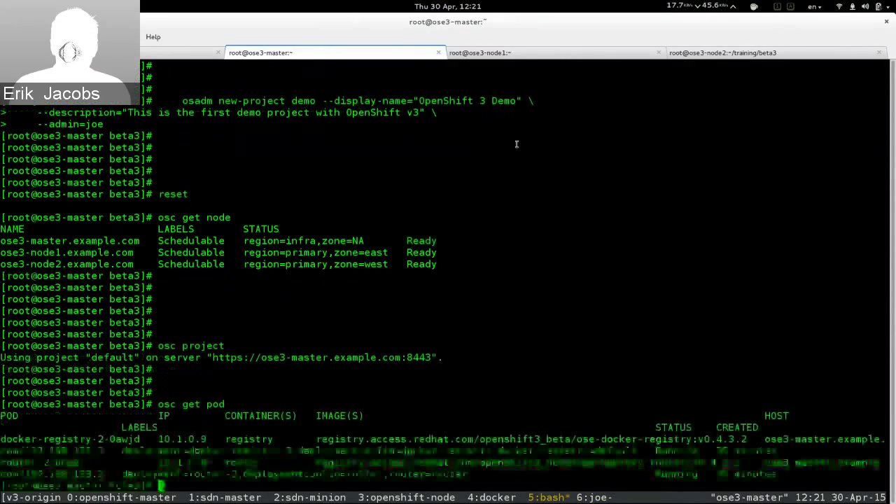
key(Return)
key(Return)
key(Return)
key(Return)
key(Return)
key(Return)
key(Return)
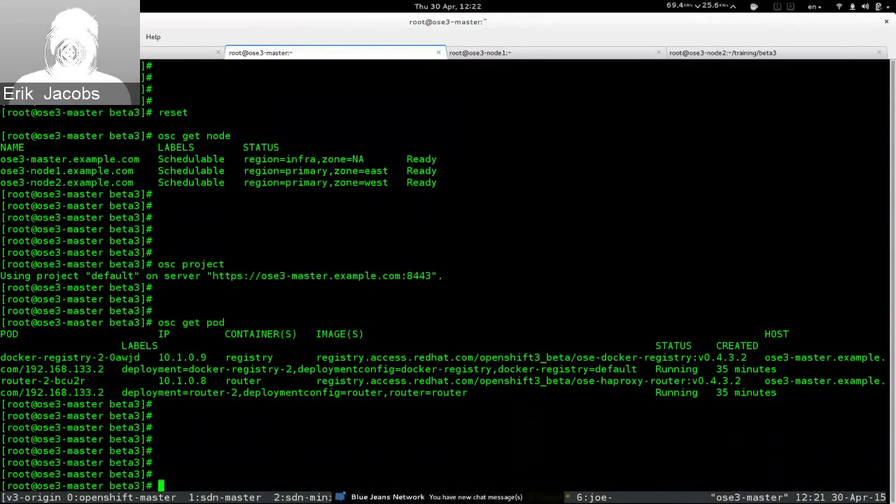
Highlight the ose-haproxy-router and ose-docker-registry image names in the pod list.
click(579, 381)
drag(604, 387, 686, 382)
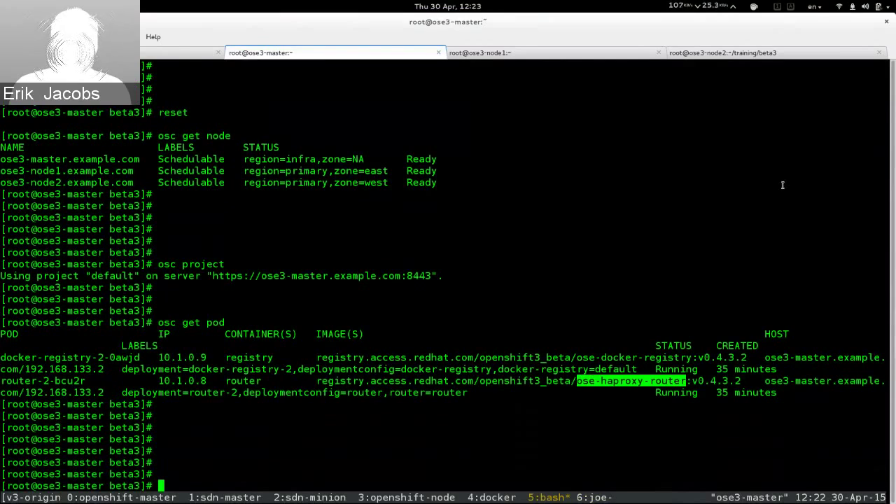
click(583, 357)
drag(579, 357, 693, 358)
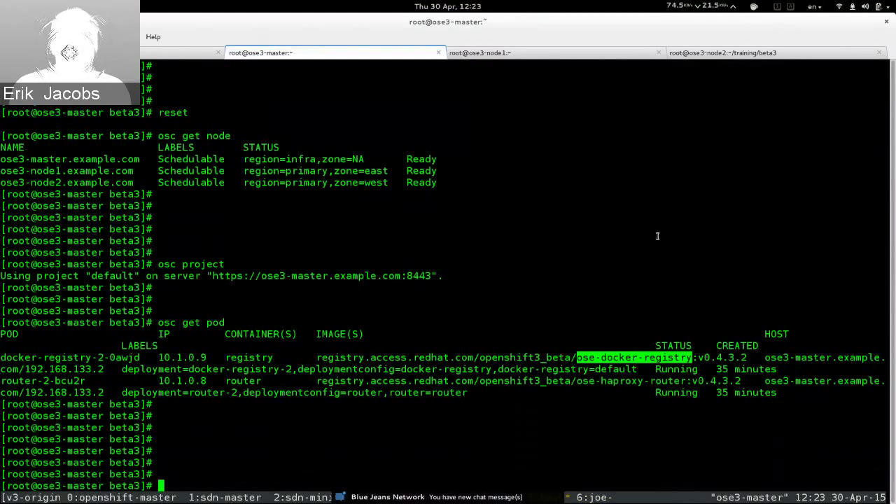
Switch to the browser and open beta-3-setup.md in the openshift/training repository on GitHub.
key(alt+Tab)
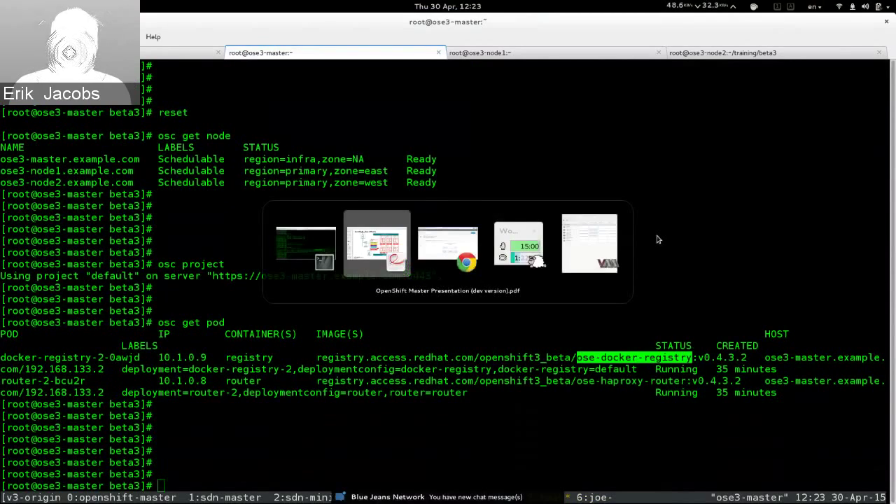
key(alt+Tab)
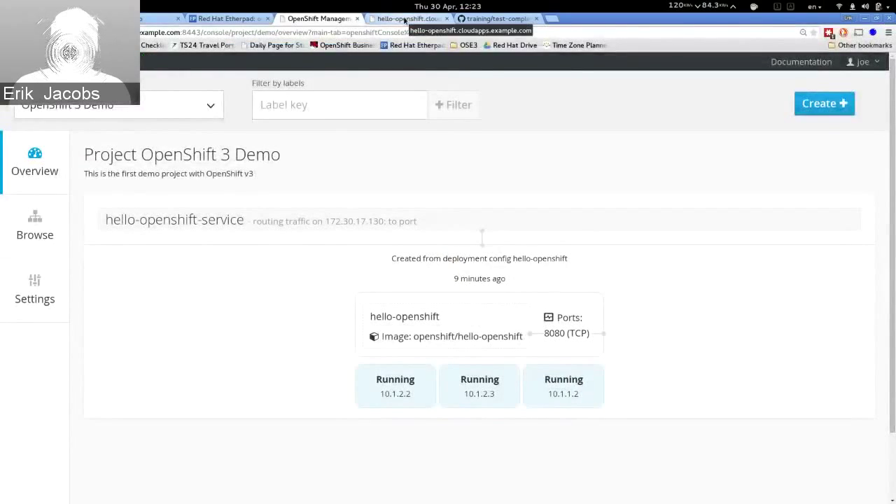
click(404, 19)
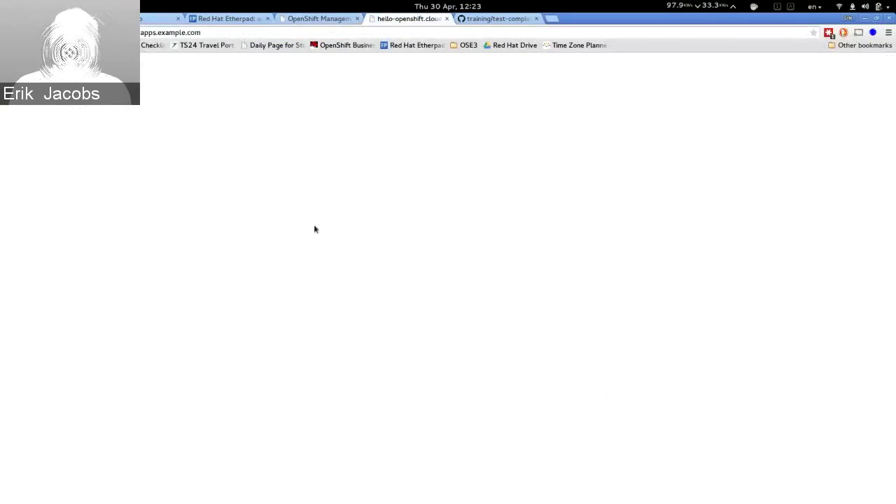
click(508, 22)
key(alt+Left)
key(alt+Left)
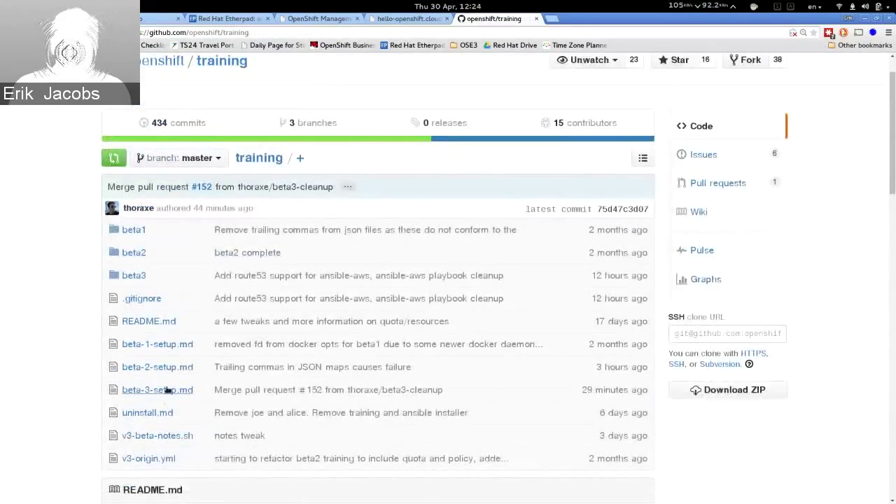
click(167, 389)
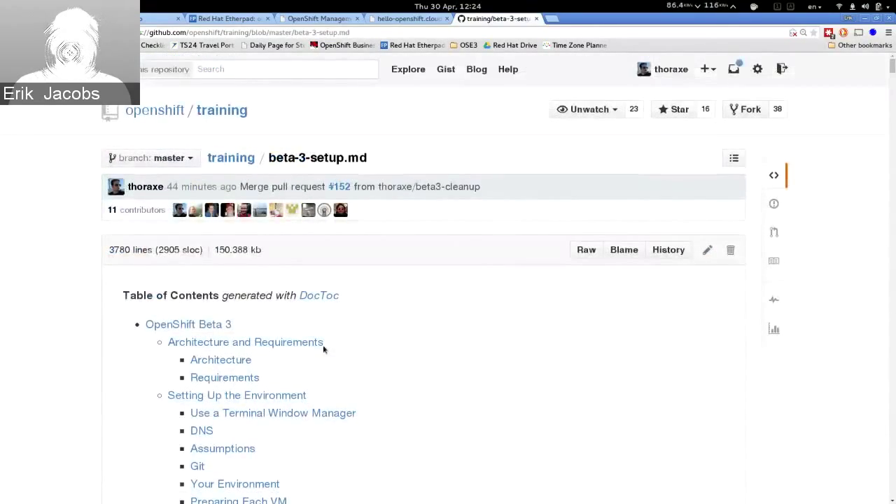
Search the page for "sinatra" and copy the complete osadm new-project sinatra command.
key(ctrl+f)
text(sinatra)
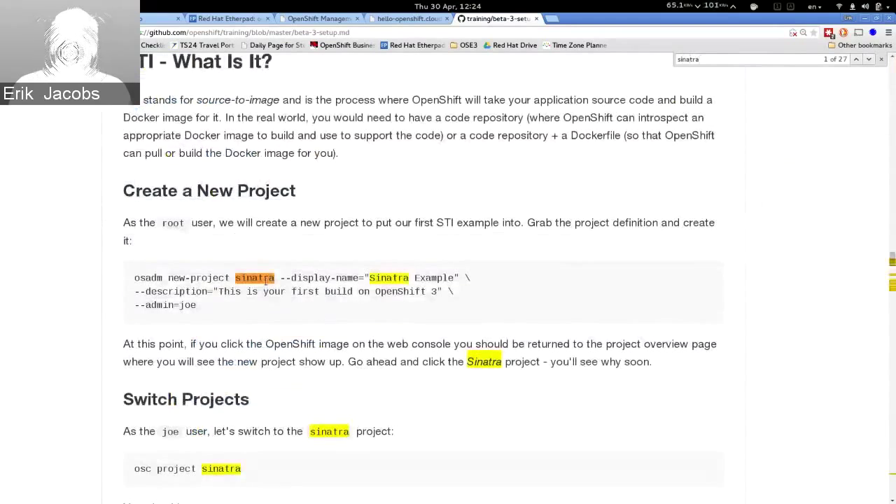
drag(197, 306, 31, 277)
key(ctrl+c)
Create the sinatra project in the root terminal with the copied osadm command, using display name "Sinatra Example" and description "This is your first build on OpenShift 3".
key(alt+Tab)
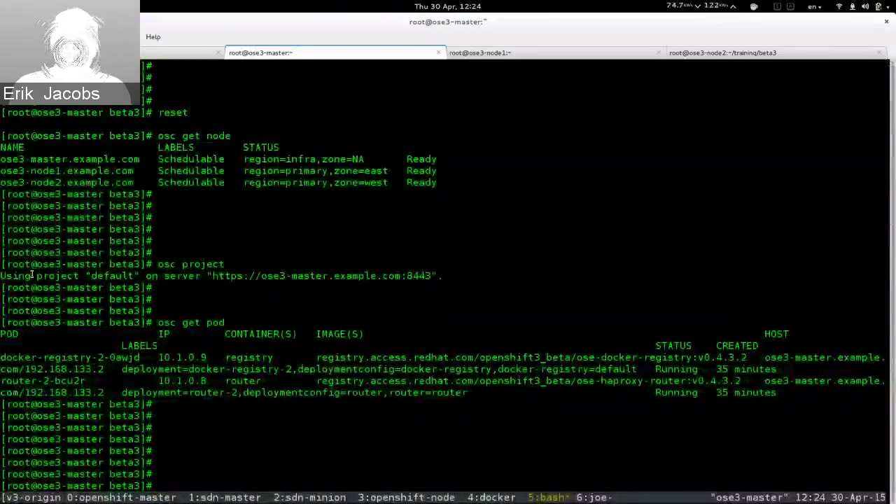
key(Return)
key(Return)
key(Return)
key(Return)
key(Return)
key(Return)
key(Return)
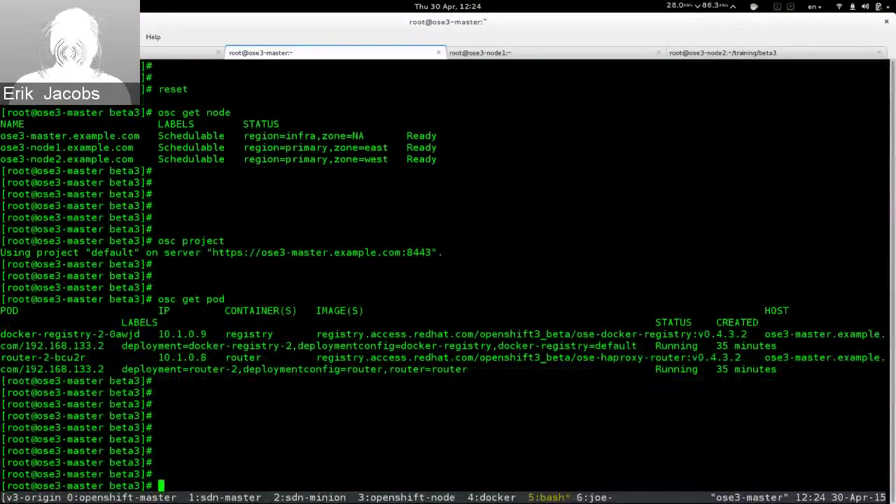
key(ctrl+shift+v)
key(Return)
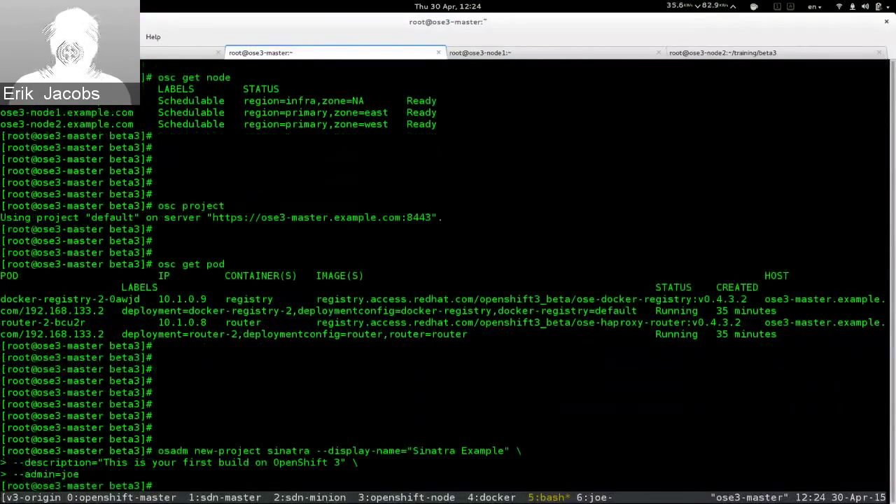
Look up the Switch Projects section of the beta-3 setup guide in the browser and return to the terminal.
key(Return)
key(Return)
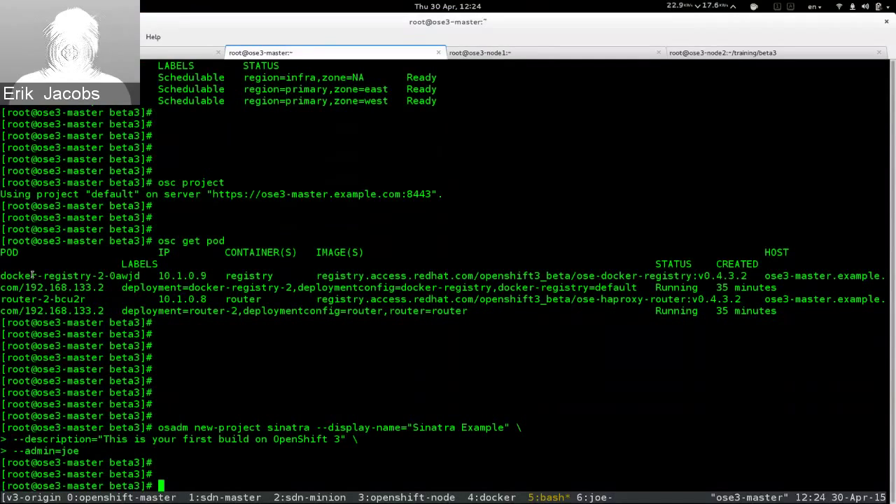
key(alt+Tab)
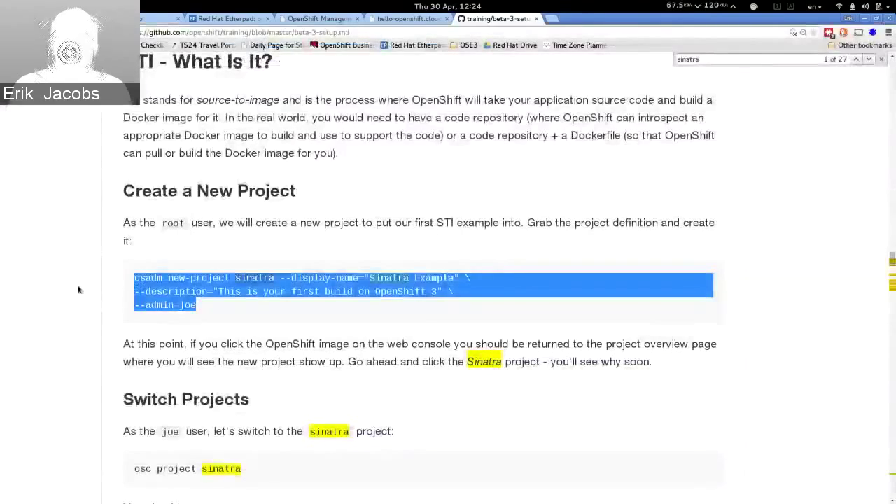
key(ctrl+plus)
scroll(79, 288, down, 1)
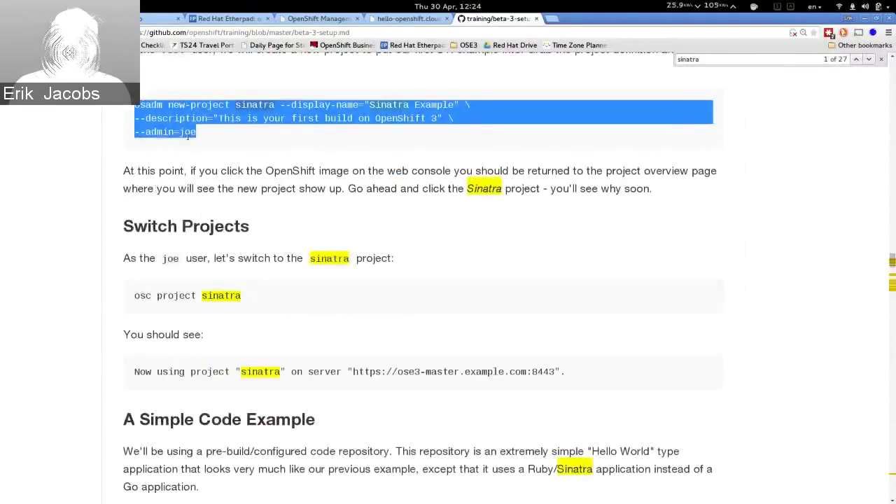
key(alt+Tab)
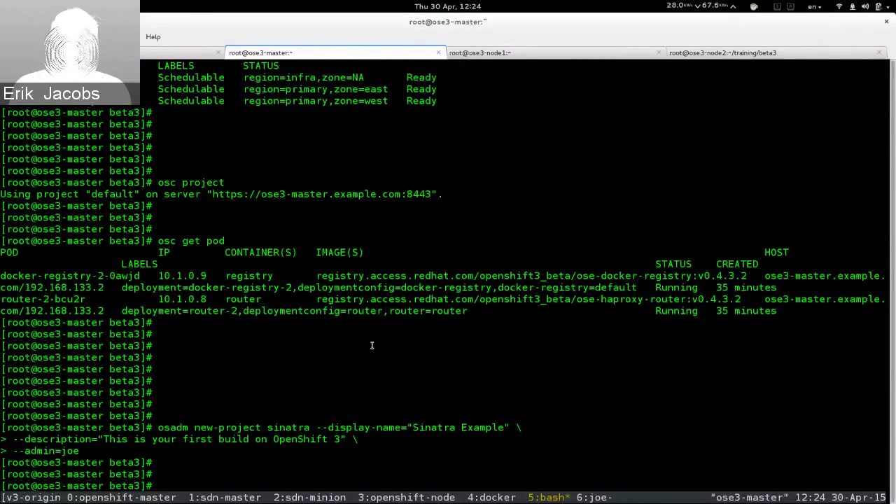
Switch to the OpenShift web console in the browser and open the Sinatra Example project from the project list.
key(alt+Tab)
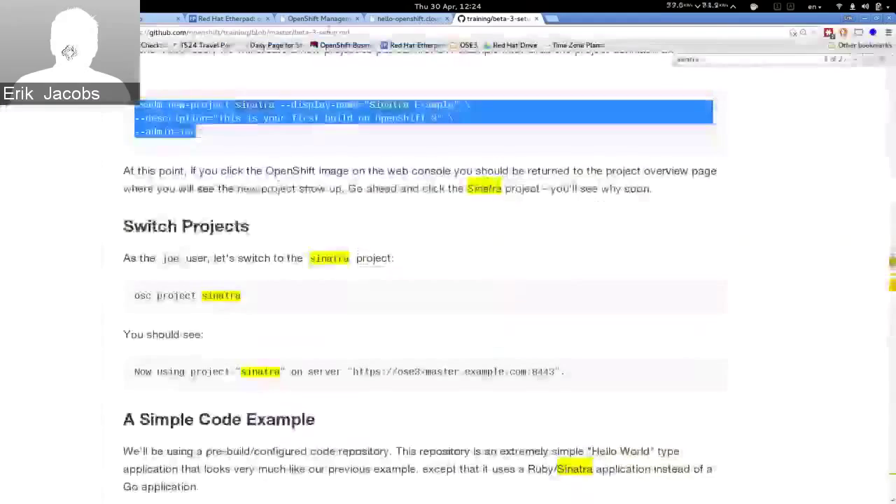
key(ctrl+Page_Up)
key(ctrl+Page_Up)
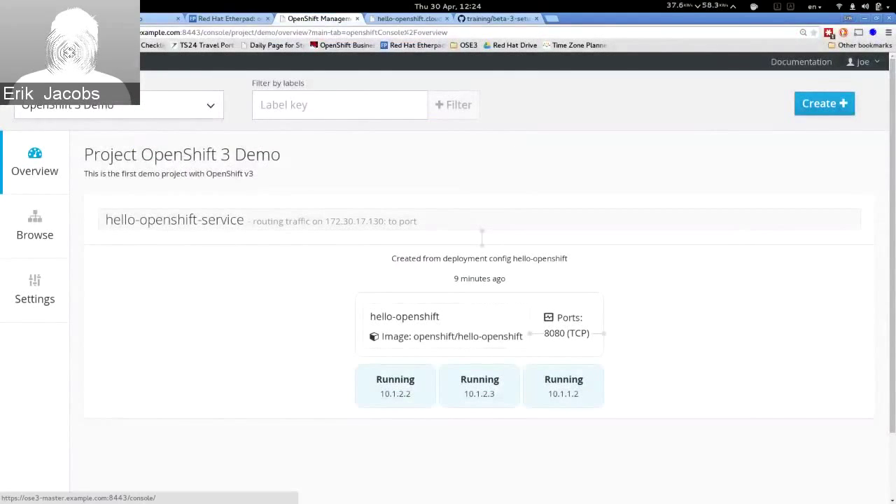
click(42, 62)
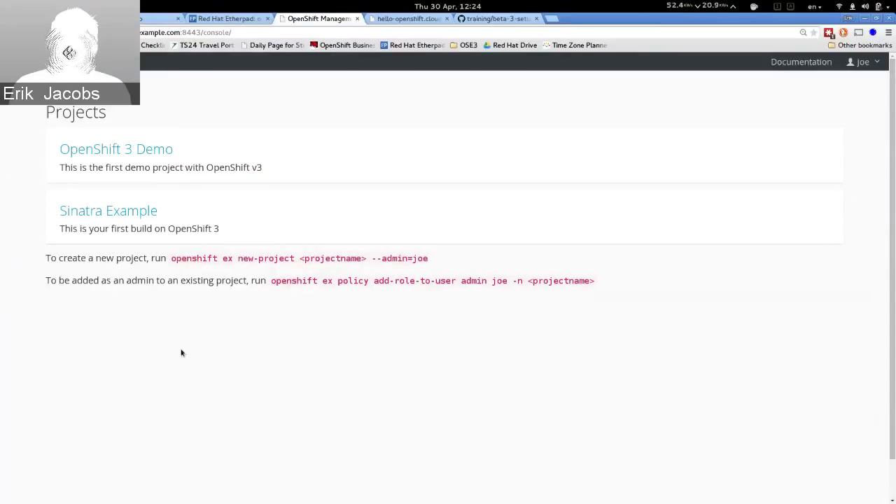
click(90, 209)
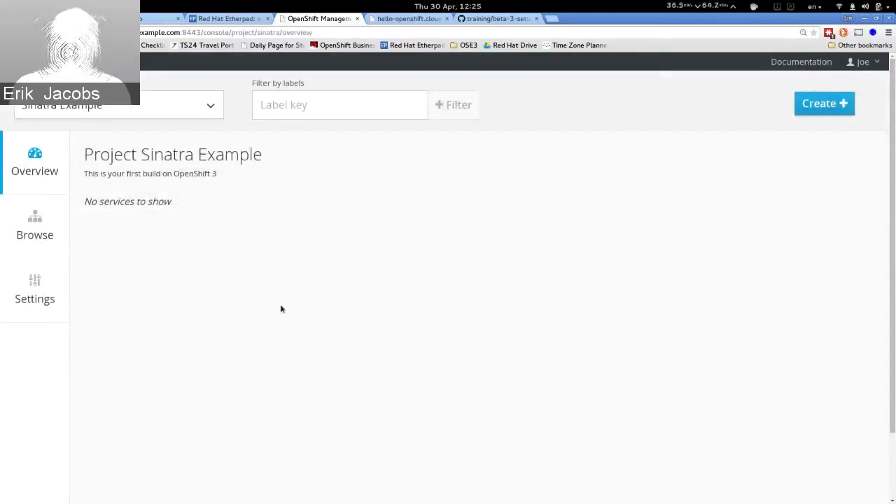
In the non-root terminal session, clear the screen, switch to the sinatra project with osc, and check its status.
key(alt+Tab)
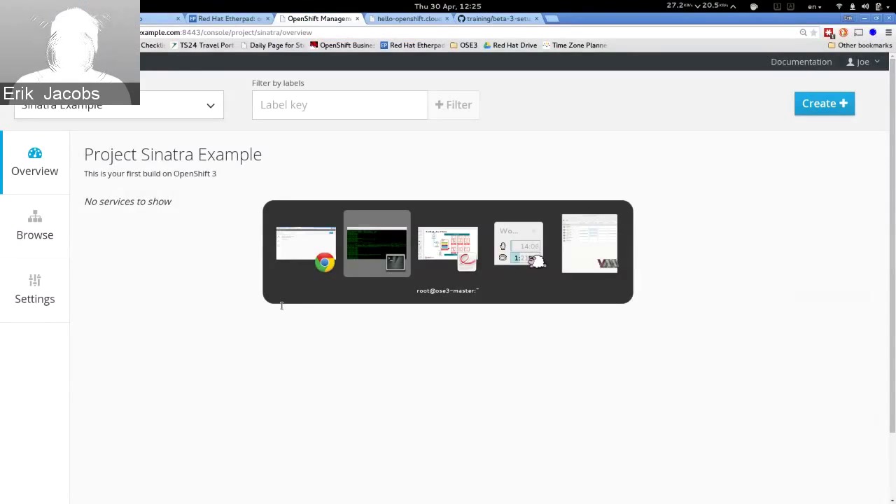
key(alt+Tab)
text(clear)
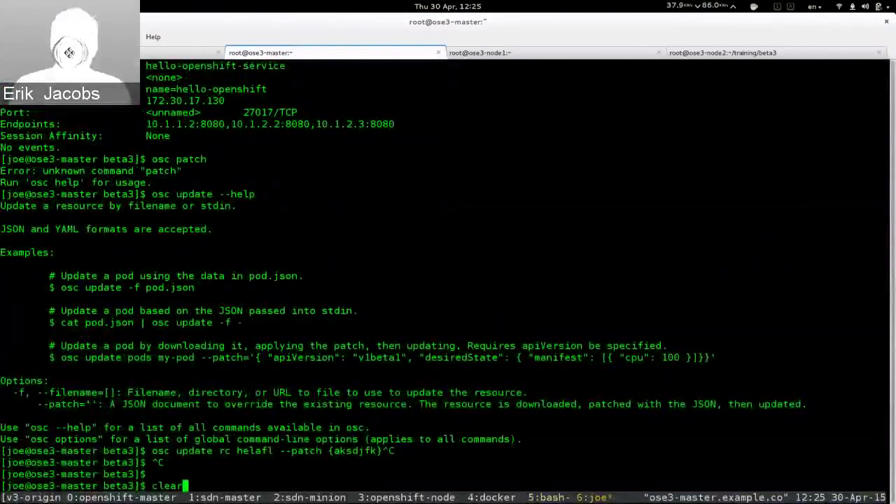
key(Return)
text(osc project sinatra)
key(Return)
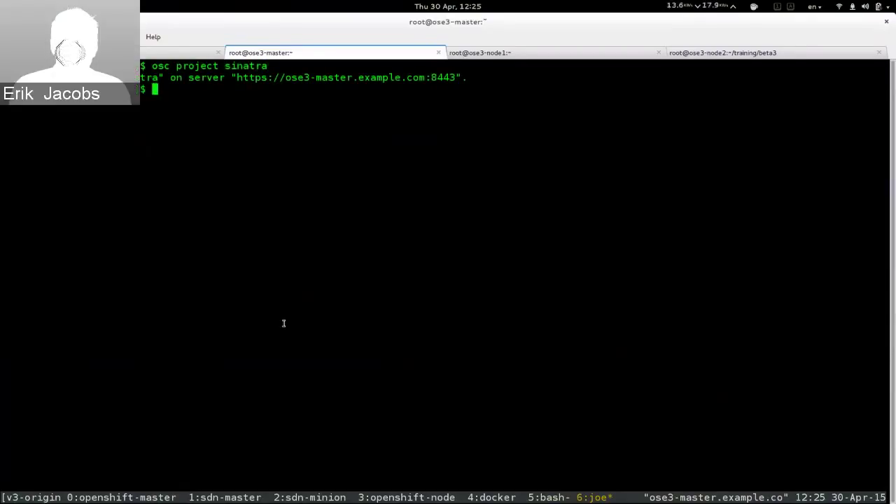
text(osc status)
key(Return)
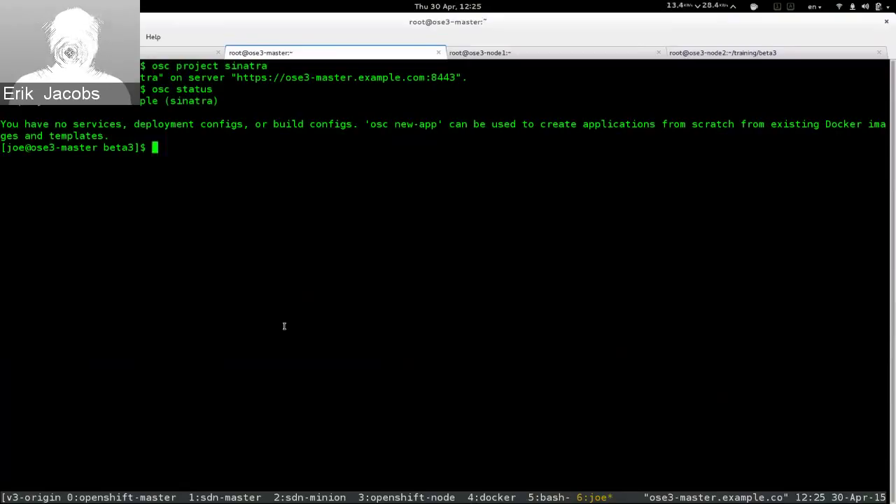
Switch to the browser and open the openshift/simple-openshift-sinatra-sti GitHub repository in a new tab.
key(alt+Tab)
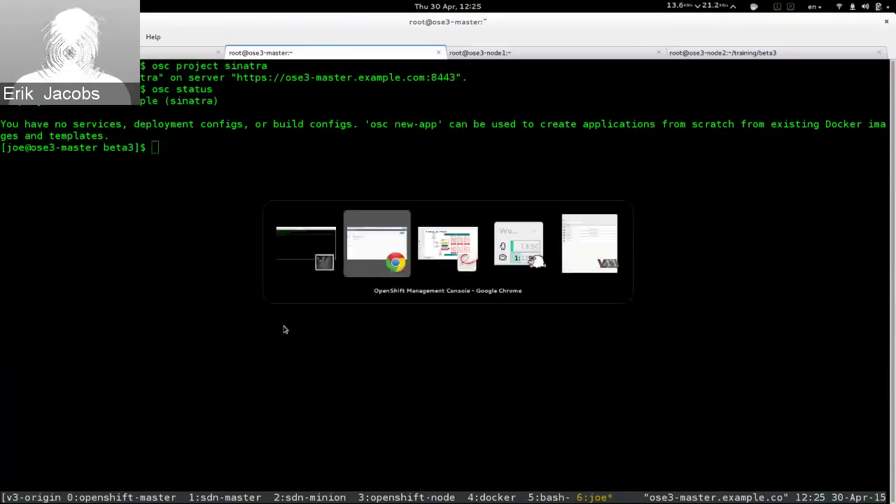
key(ctrl+t)
text(github.com/openshift/t)
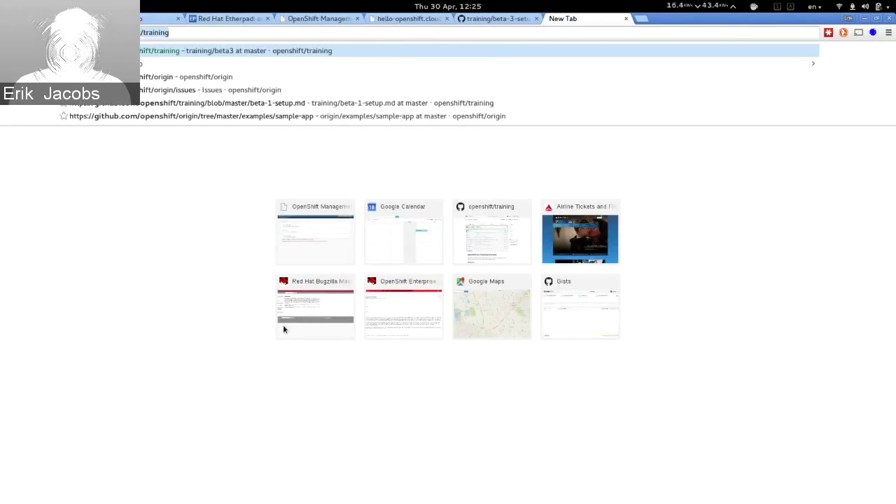
key(BackSpace)
key(BackSpace)
text(simple)
key(Return)
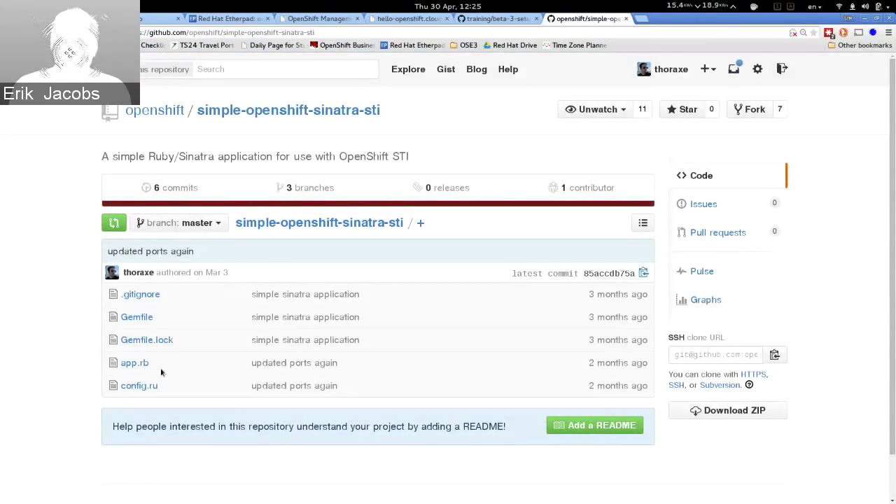
View the source code of app.rb and return to the repository's file list.
click(136, 364)
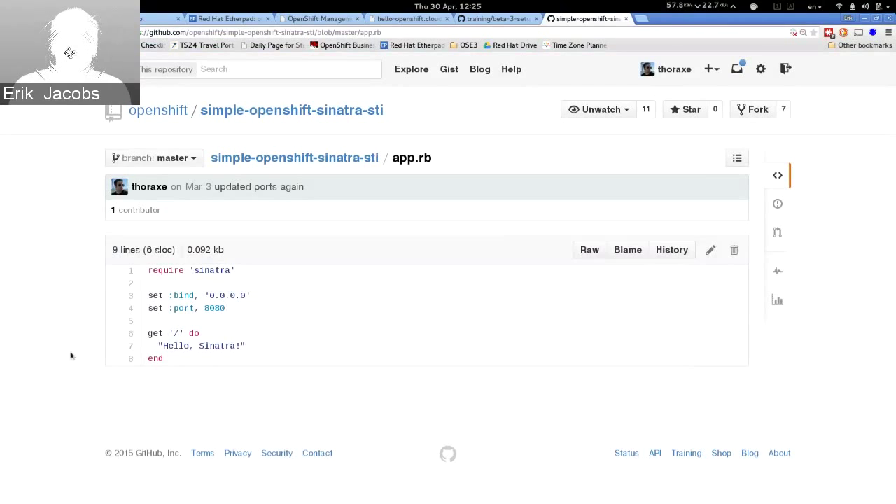
key(alt+Left)
scroll(66, 353, down, 1)
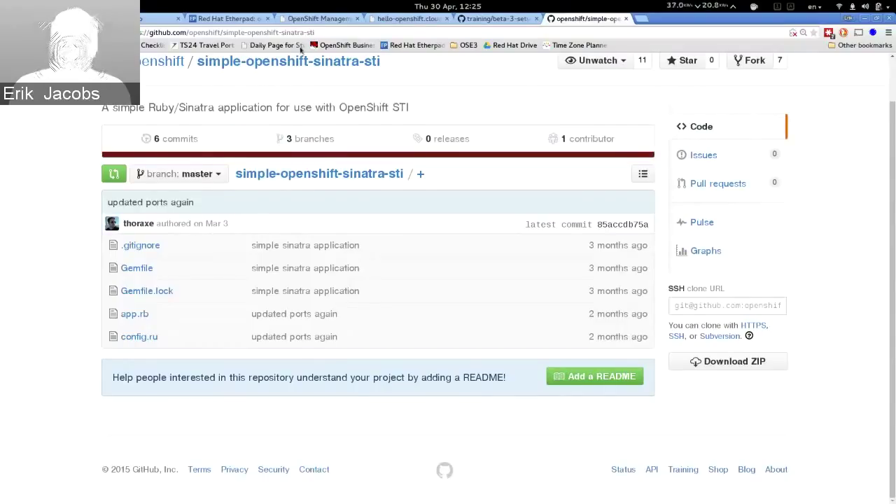
click(310, 19)
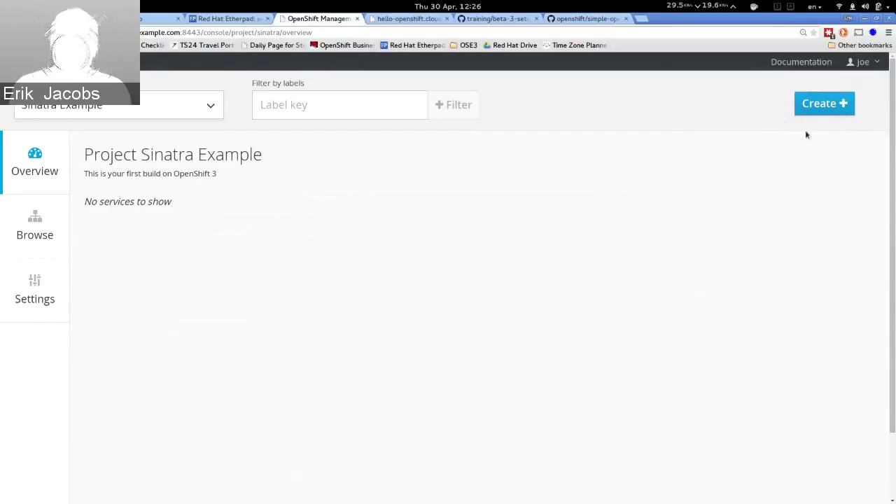
click(823, 105)
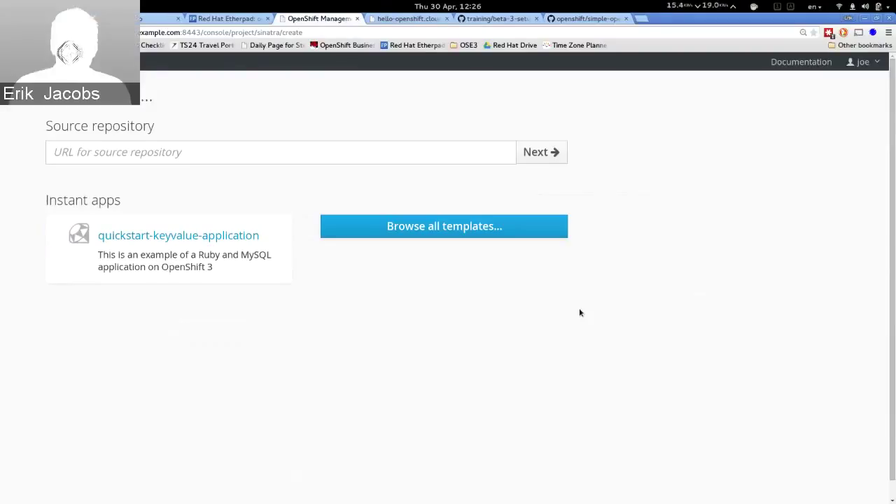
click(294, 154)
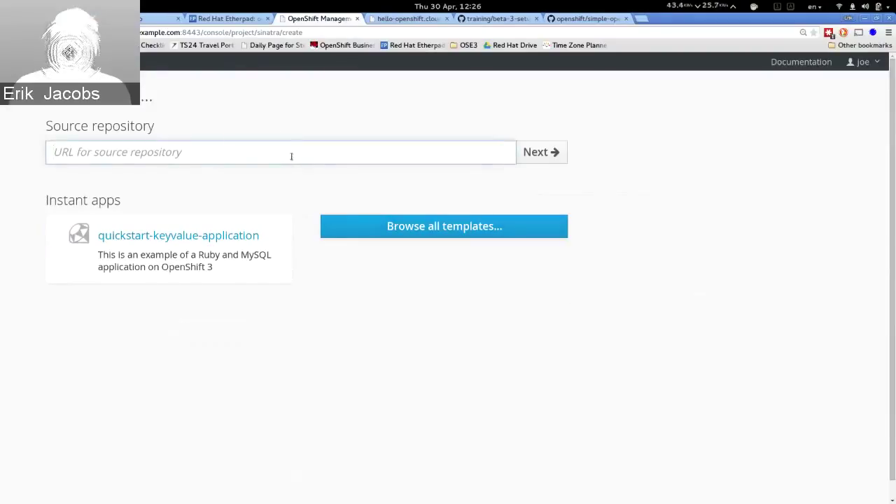
key(ctrl+v)
key(ctrl+a)
key(BackSpace)
click(584, 18)
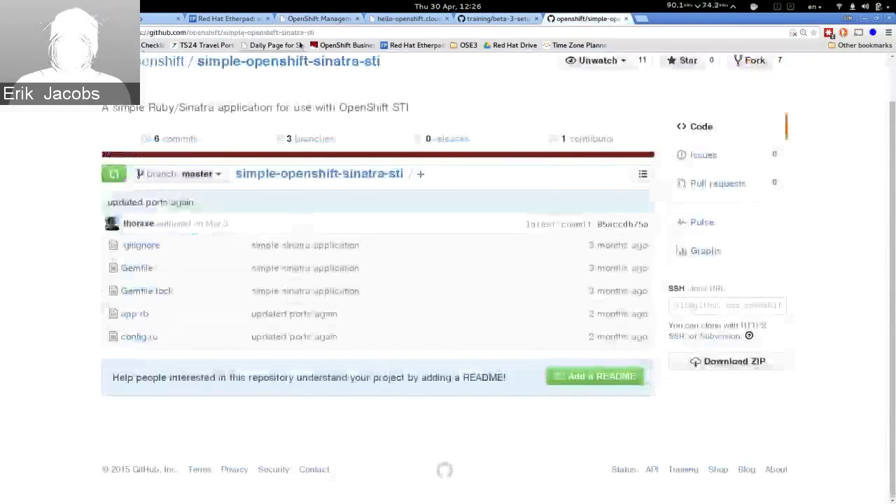
key(ctrl+c)
click(318, 18)
key(ctrl+v)
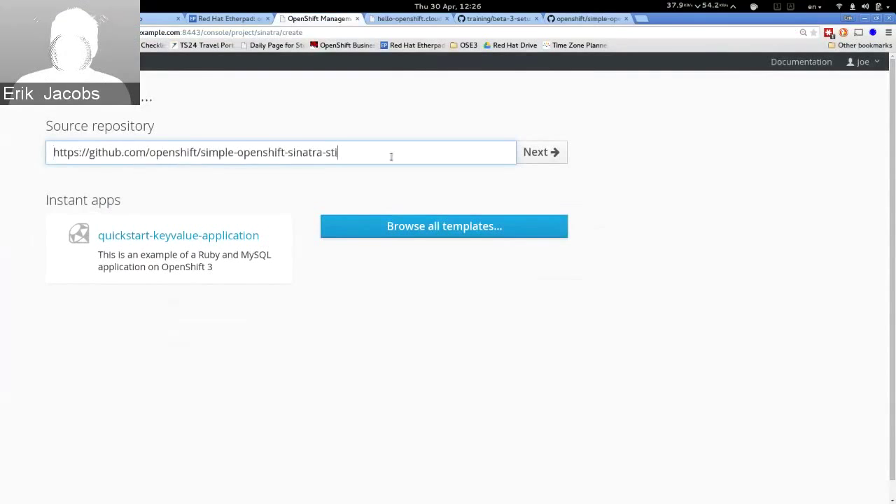
click(557, 155)
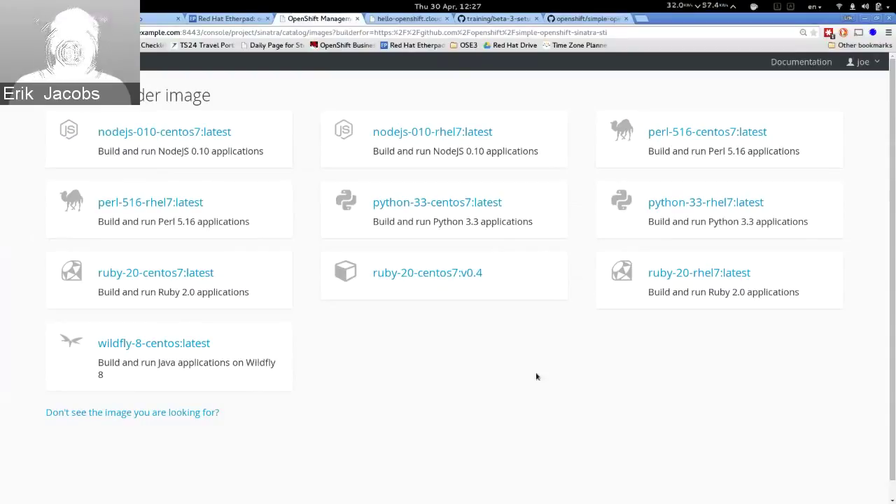
Select the ruby-20-rhel7:latest builder image and name the application ruby-example.
click(707, 277)
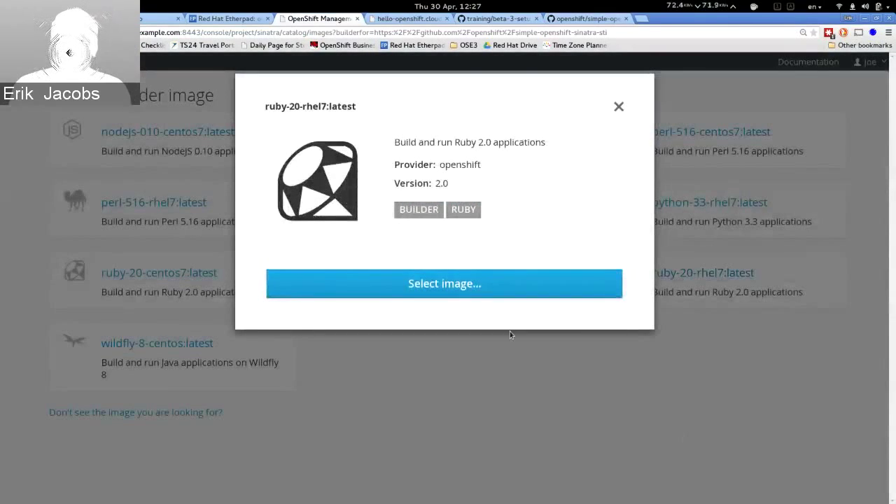
click(459, 285)
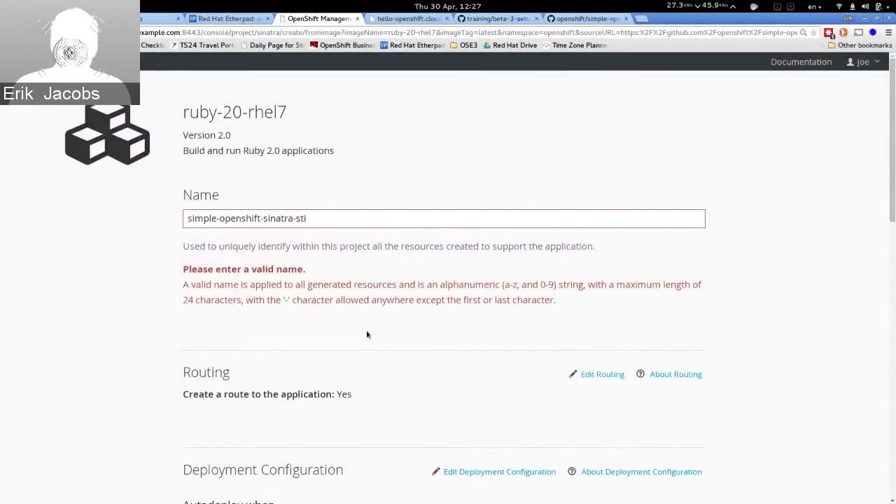
triple_click(316, 218)
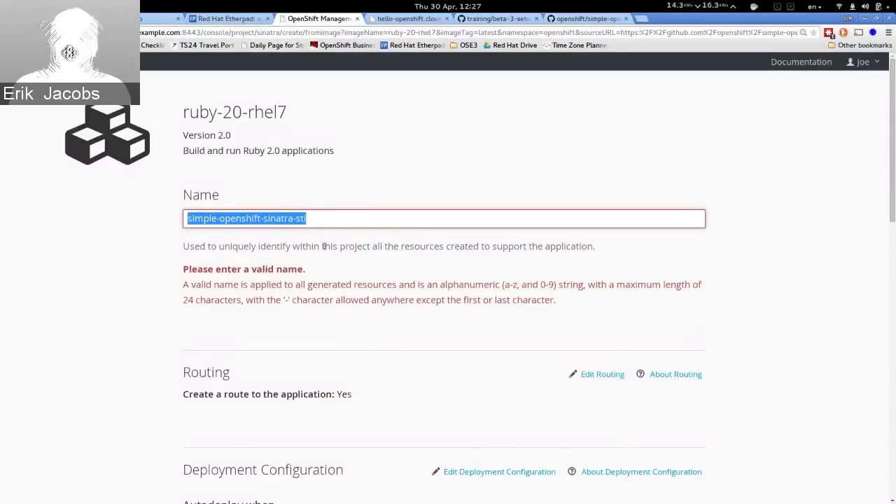
text(ruby-example)
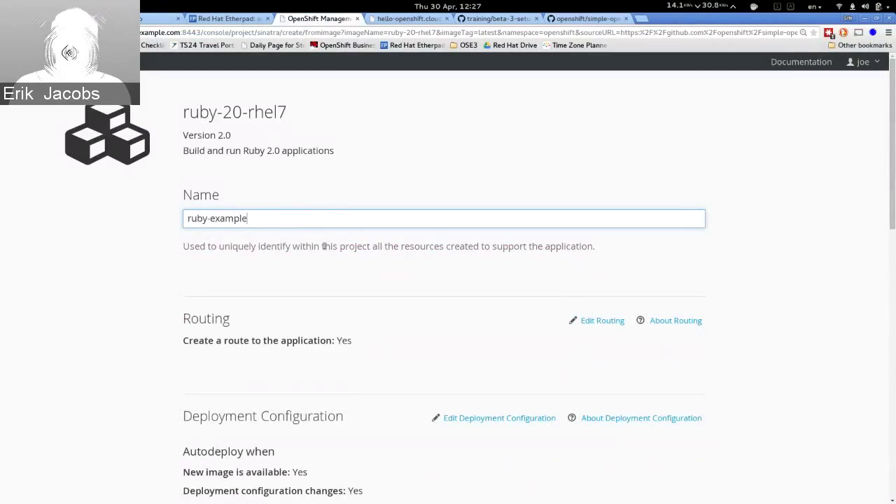
click(777, 240)
Review the application's routing, deployment and build configuration, highlighting the two automatic image build settings for code and builder image changes.
scroll(776, 240, down, 2)
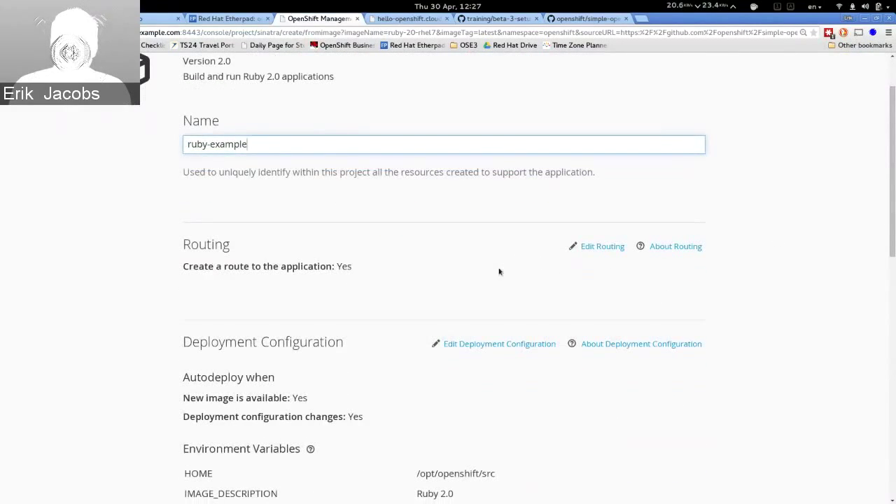
scroll(498, 270, down, 3)
scroll(280, 290, down, 3)
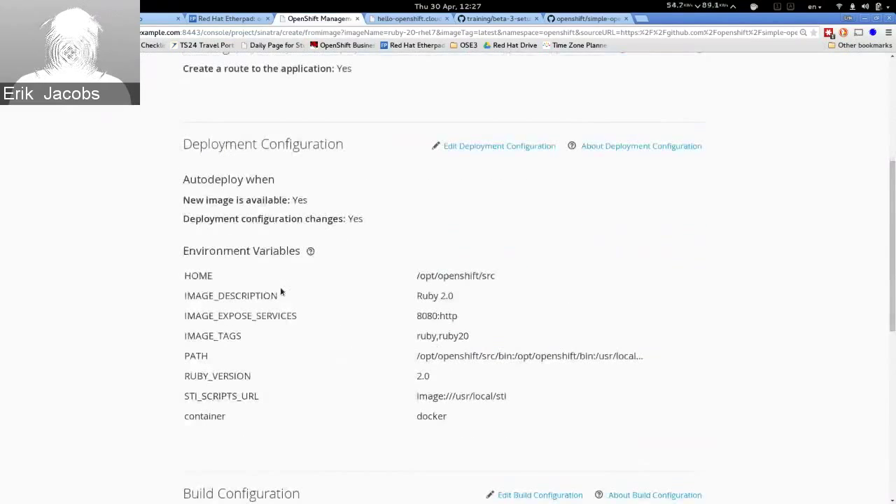
scroll(360, 174, down, 1)
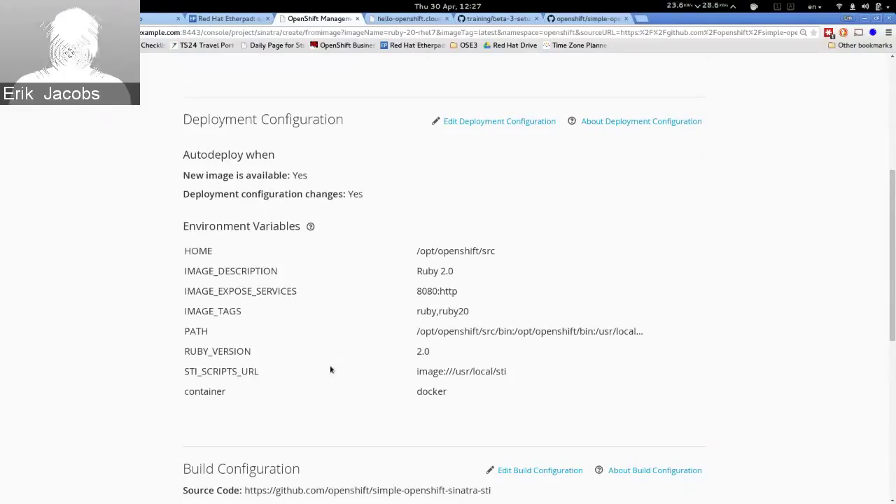
scroll(336, 358, down, 5)
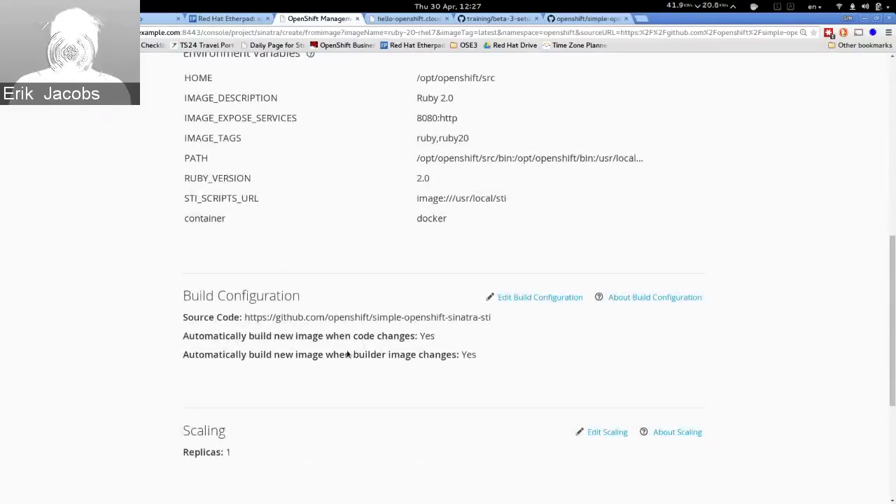
drag(249, 338, 411, 338)
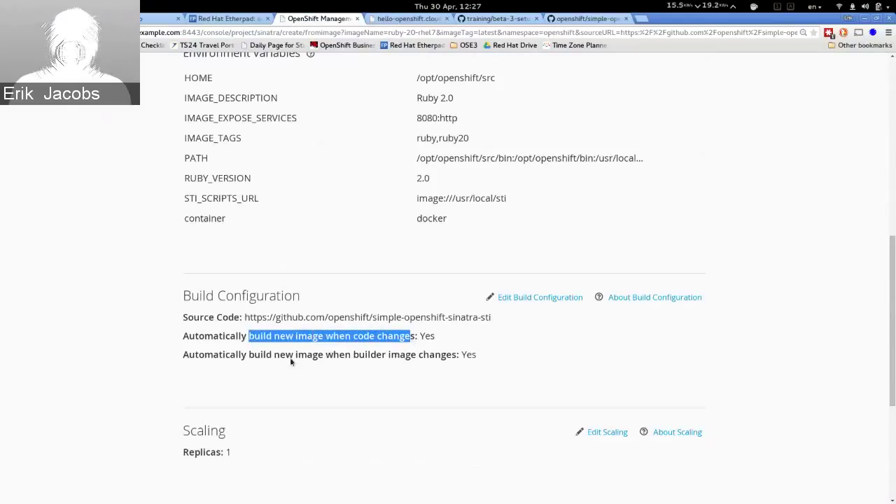
drag(253, 355, 428, 355)
click(331, 355)
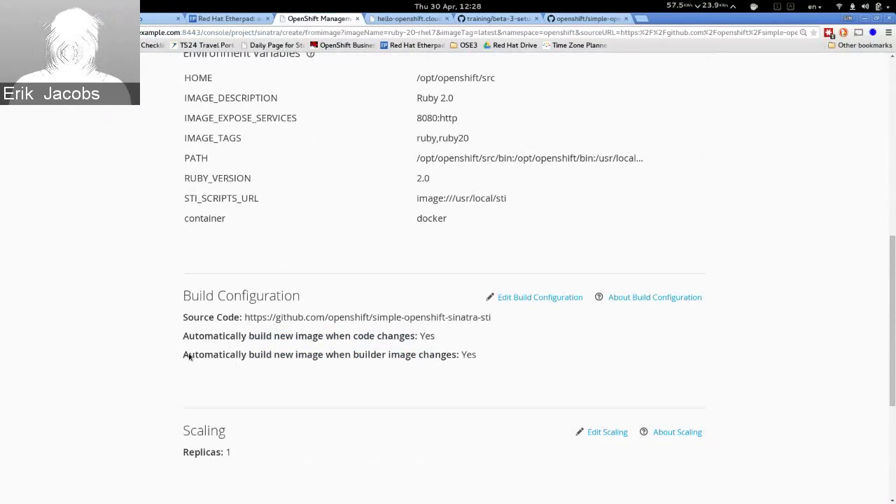
drag(183, 356, 456, 359)
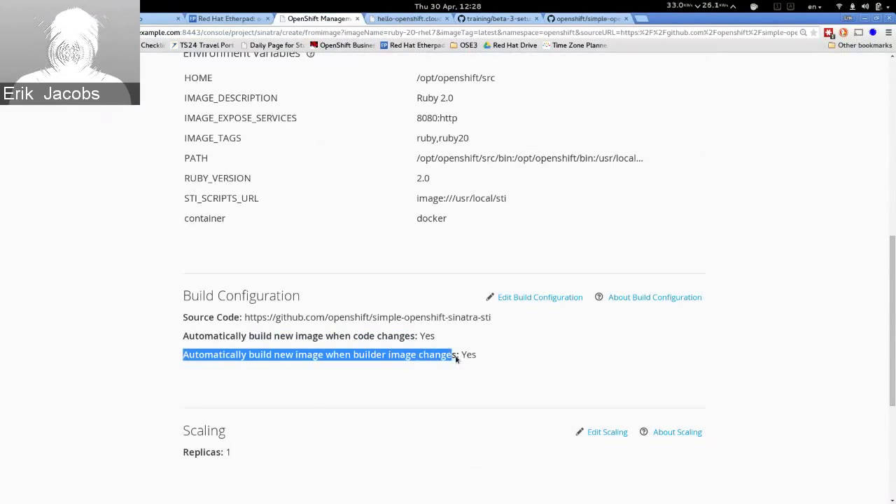
drag(183, 337, 469, 372)
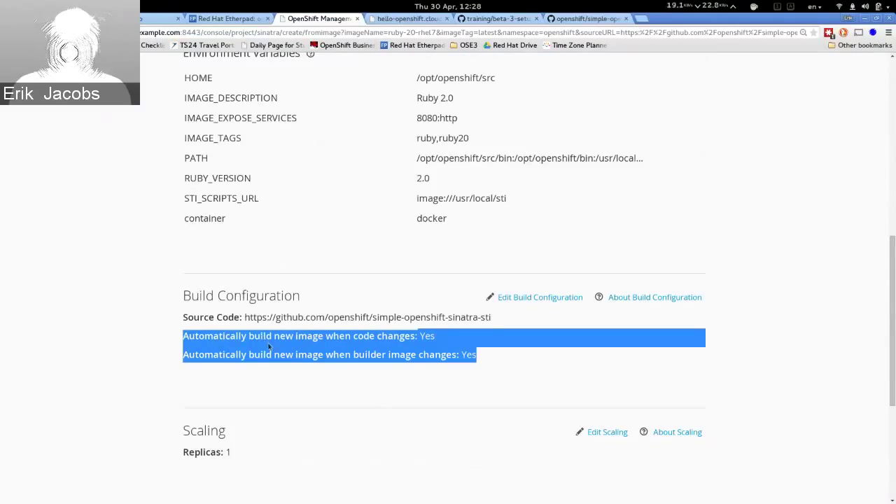
Review the automatic image build settings for code changes, followed by the application's scaling and label settings.
triple_click(312, 338)
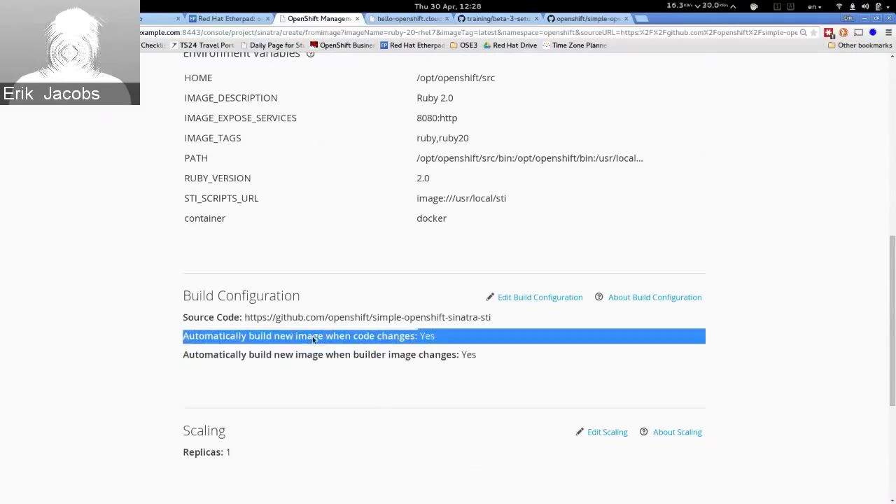
click(416, 395)
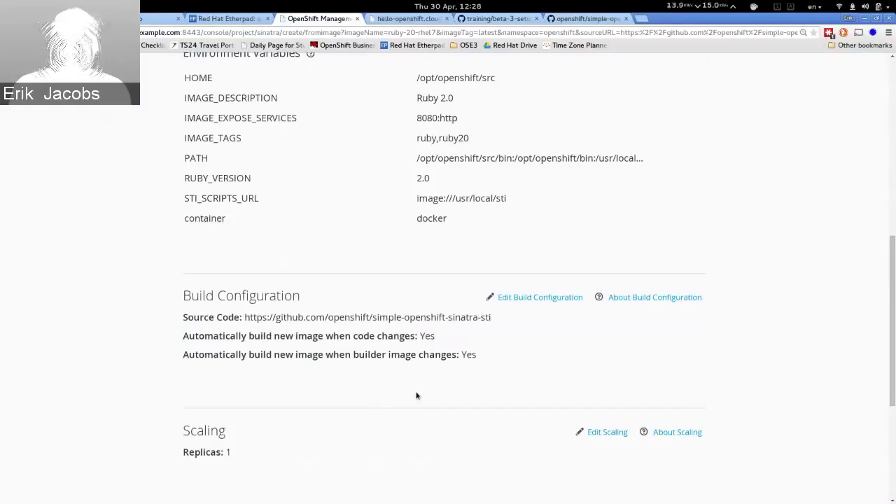
scroll(413, 378, down, 3)
scroll(374, 350, down, 2)
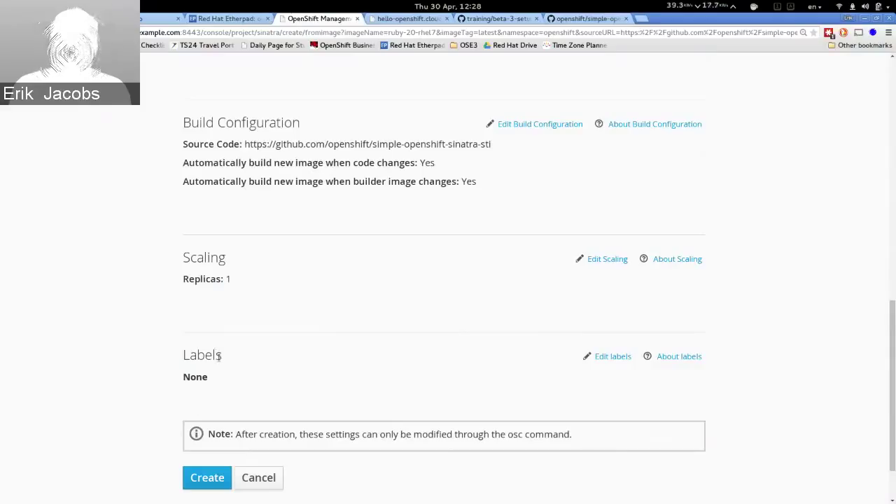
triple_click(200, 378)
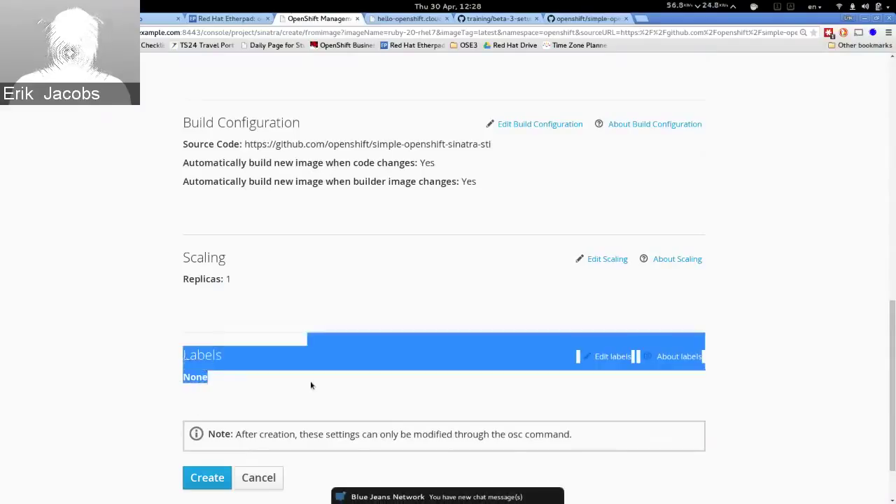
click(313, 381)
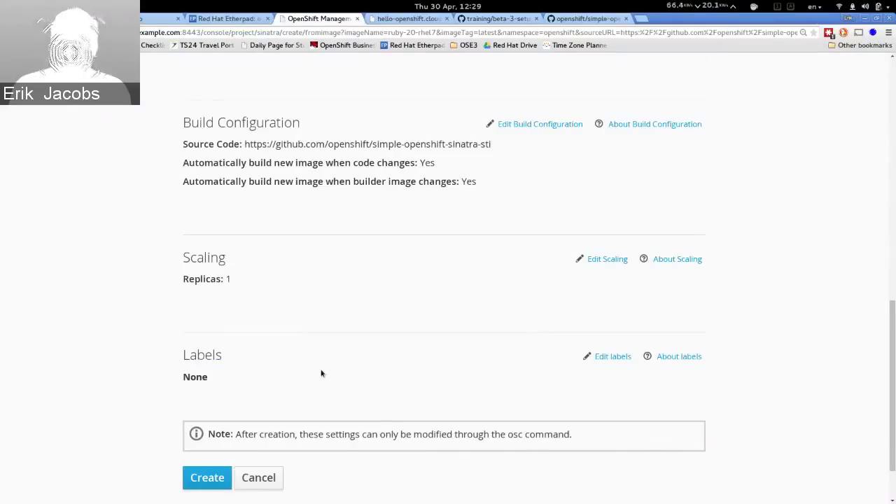
scroll(332, 310, down, 2)
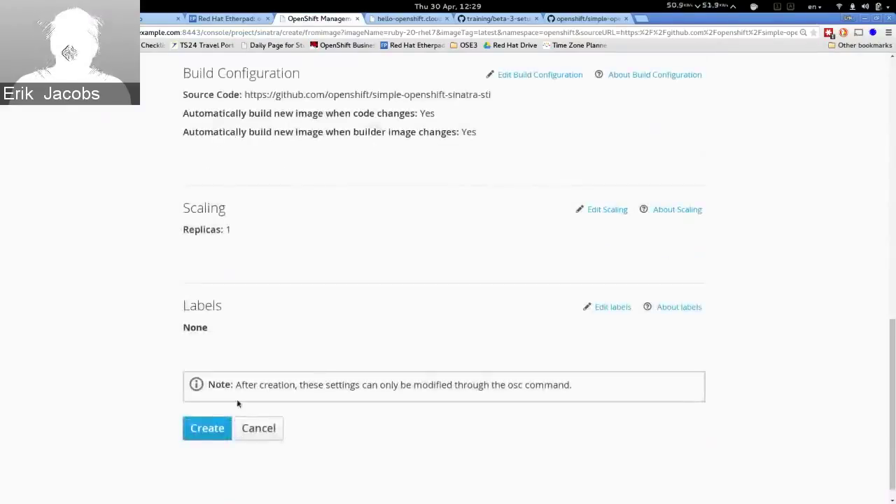
Create the ruby-example application with the reviewed settings and dismiss the creation notice.
drag(238, 384, 610, 382)
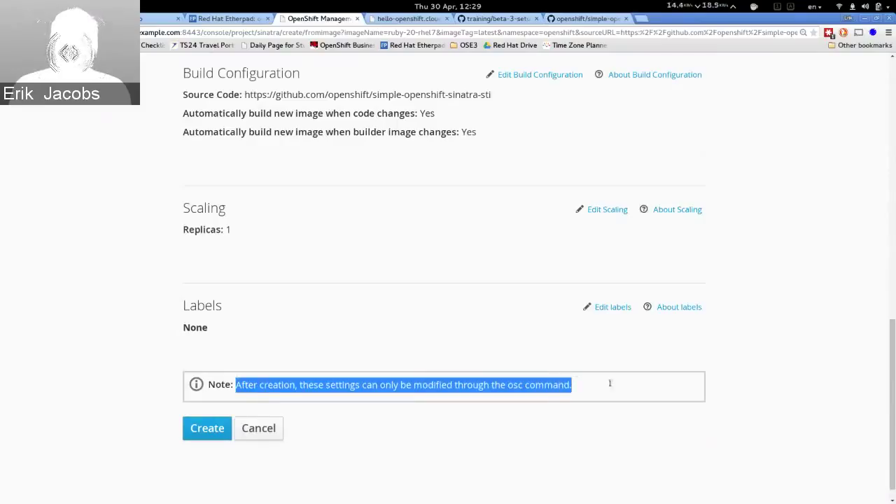
click(505, 425)
click(207, 431)
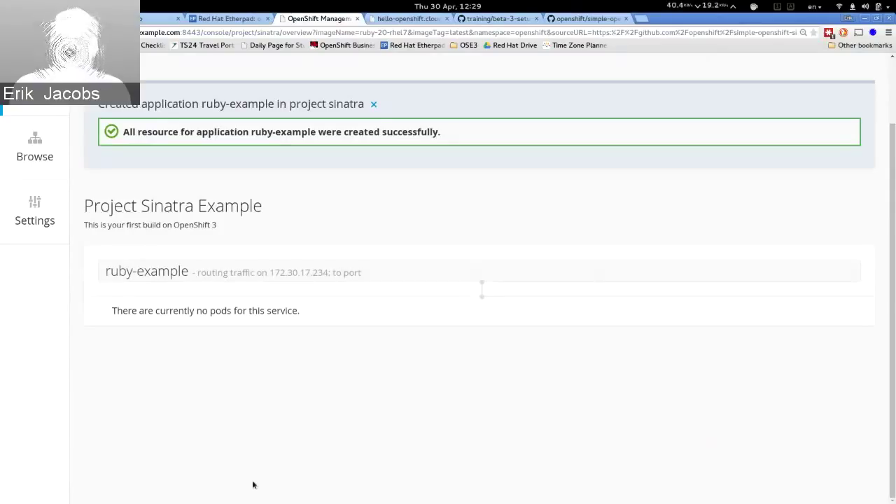
click(373, 103)
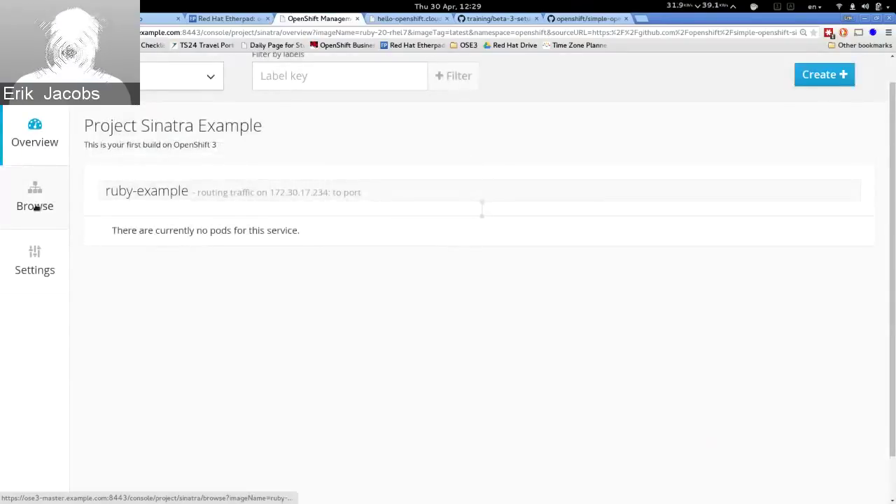
Browse the project's services, then examine the ruby-example build configuration and reveal its generic webhook URL.
click(34, 200)
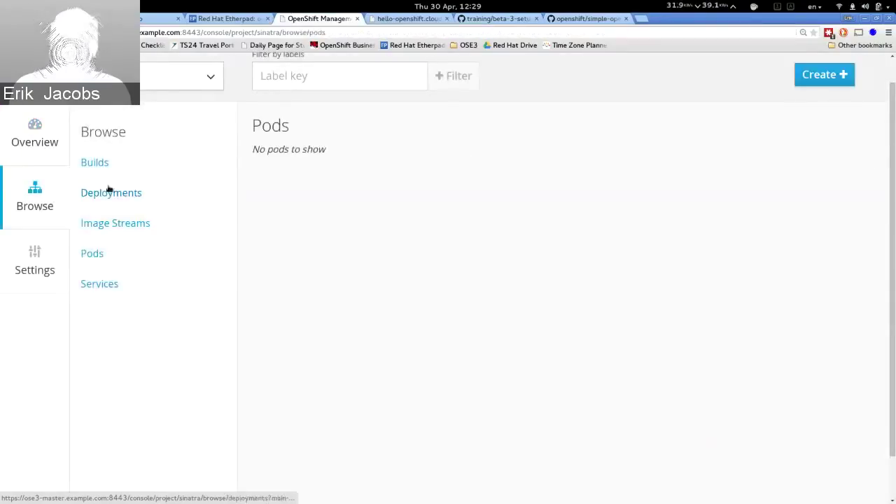
click(98, 284)
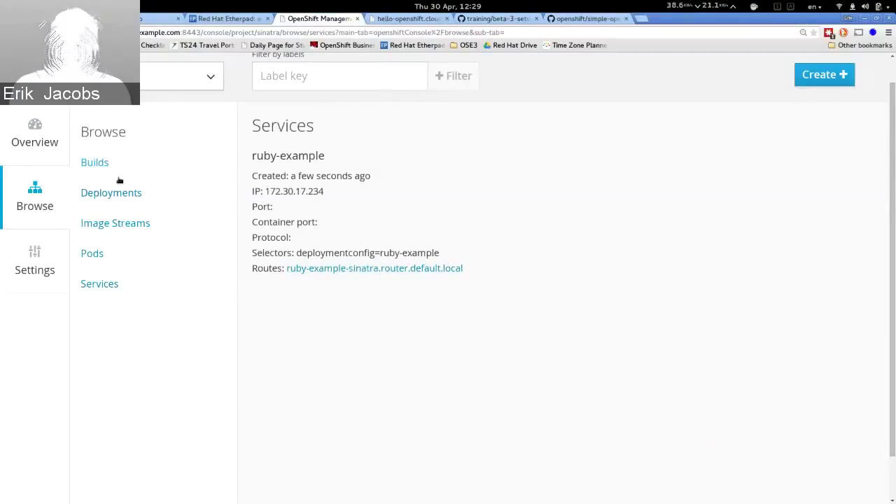
click(94, 162)
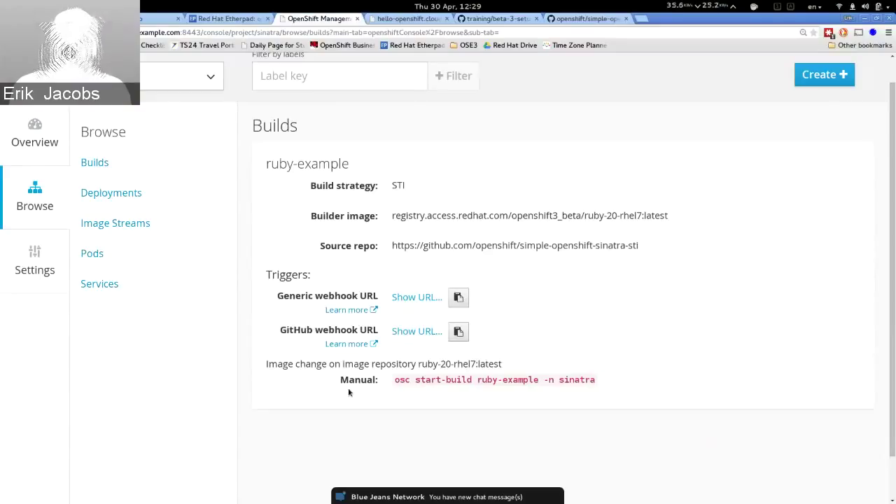
click(407, 298)
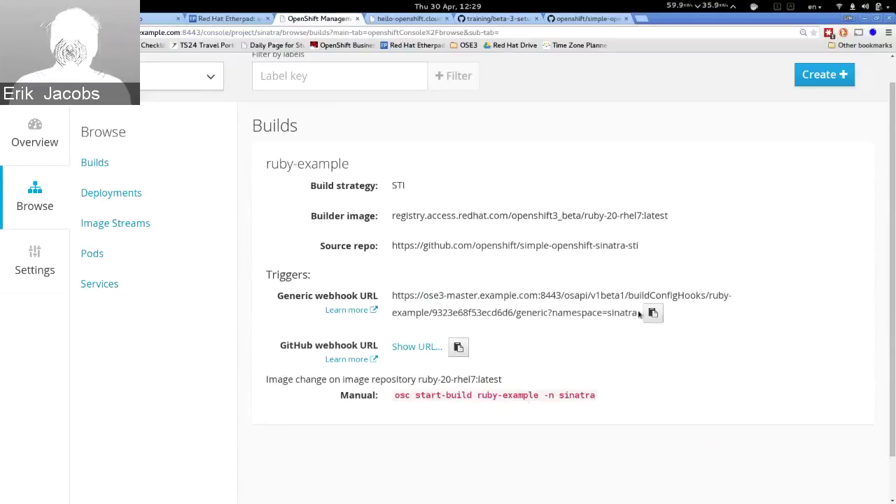
drag(634, 315, 389, 294)
click(805, 381)
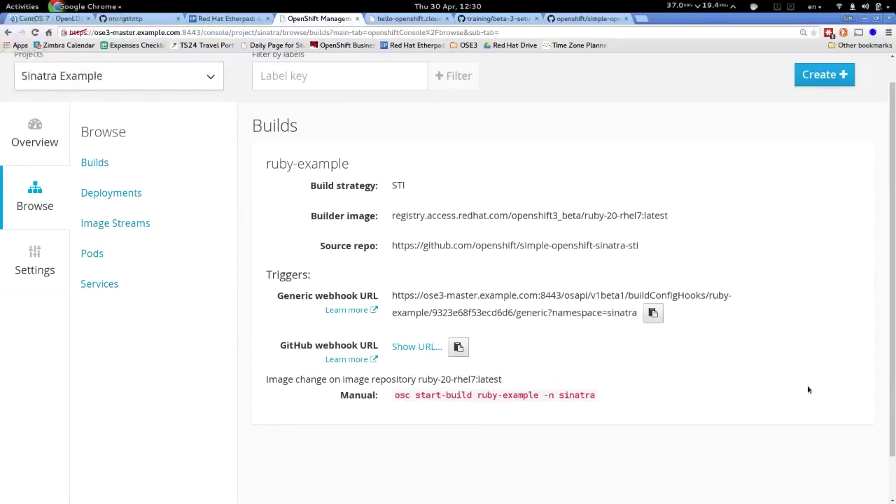
Copy the manual build trigger command and run it in the terminal: osc start-build ruby-example -n sinatra.
drag(396, 394, 596, 395)
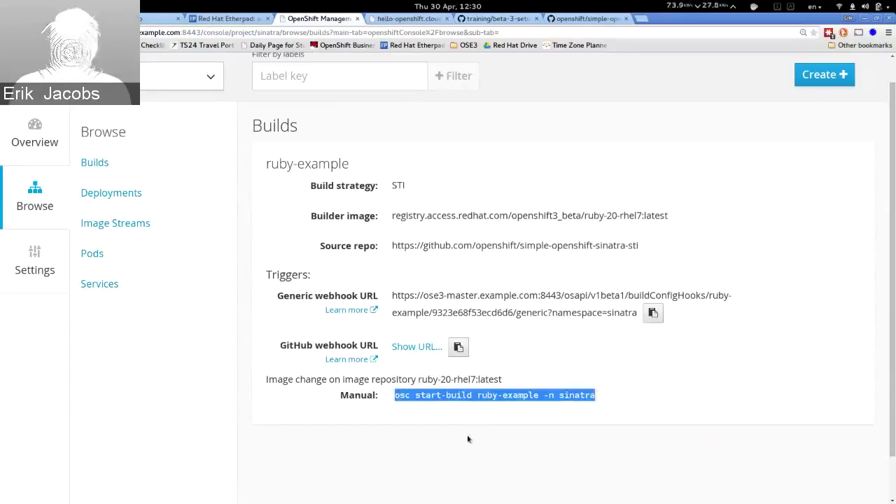
key(alt+Tab)
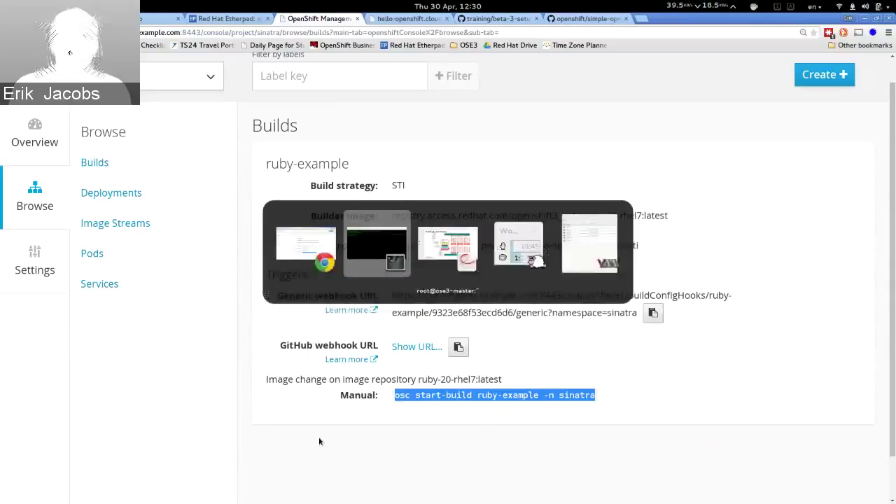
key(Return)
key(Return)
key(Return)
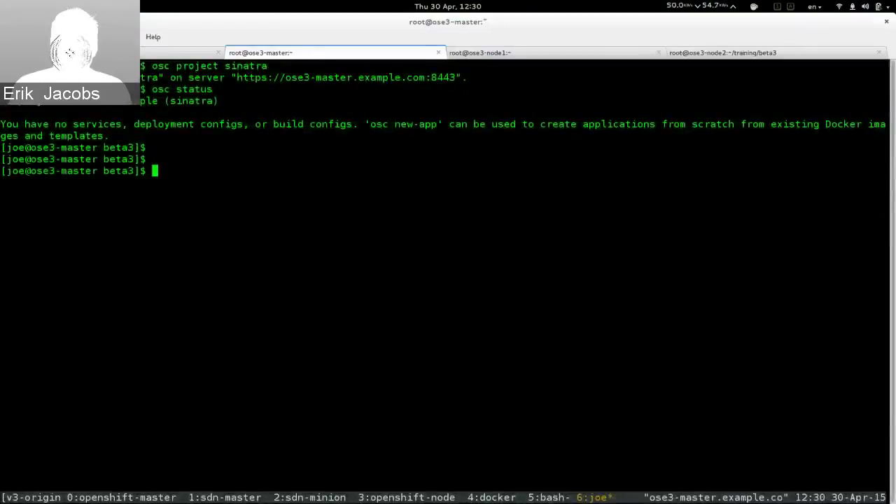
key(ctrl+shift+v)
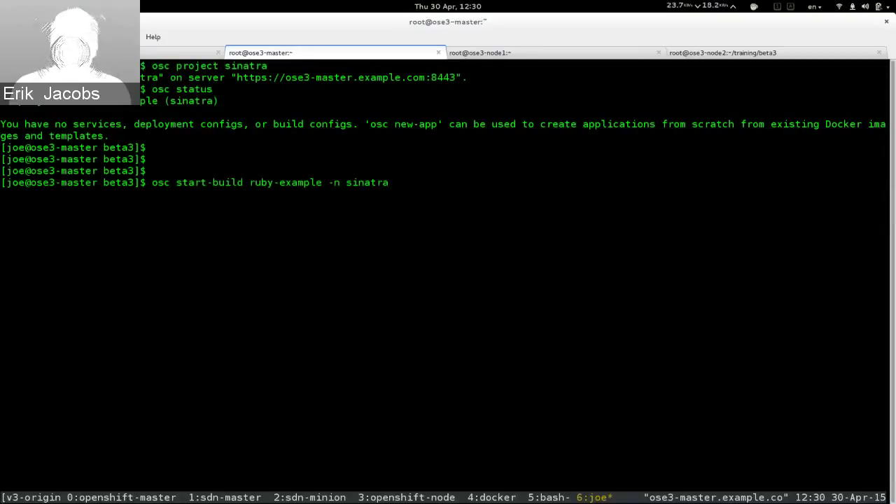
key(Return)
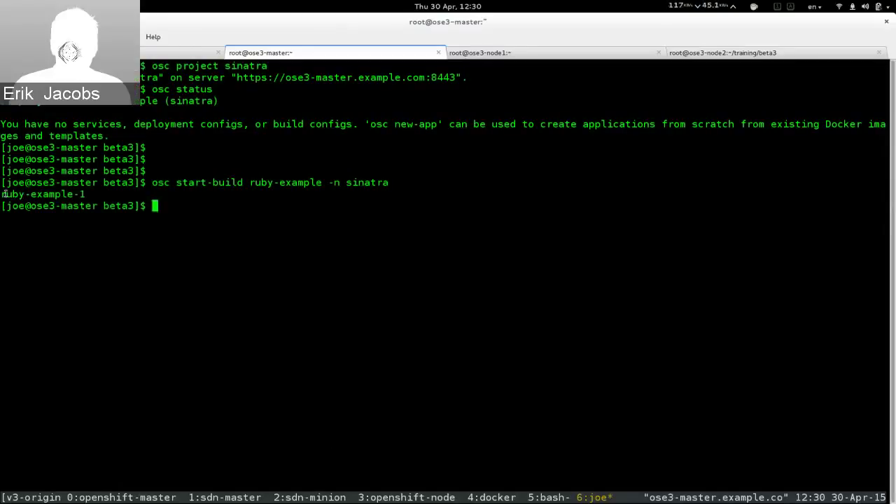
In the cleared root shell, run osc build-logs ruby-example-1 -n sinatra and highlight where the image is pushed to the registry.
drag(2, 194, 84, 195)
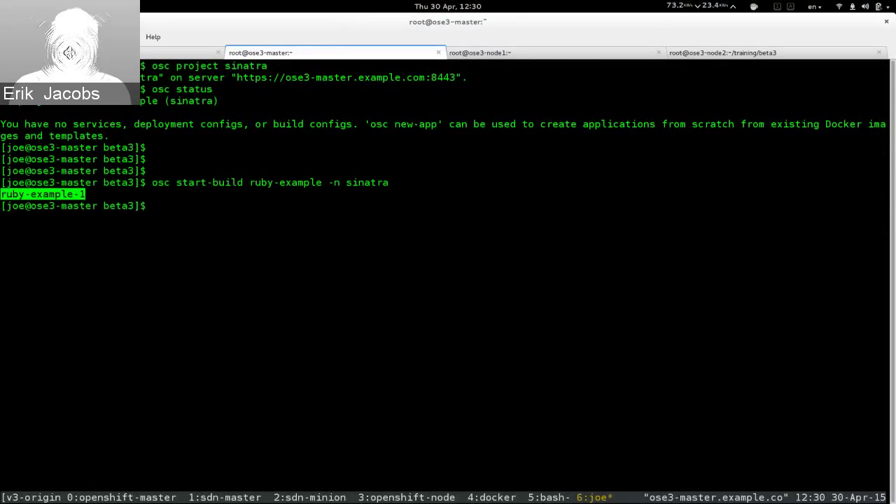
key(ctrl+b)
text(5cle)
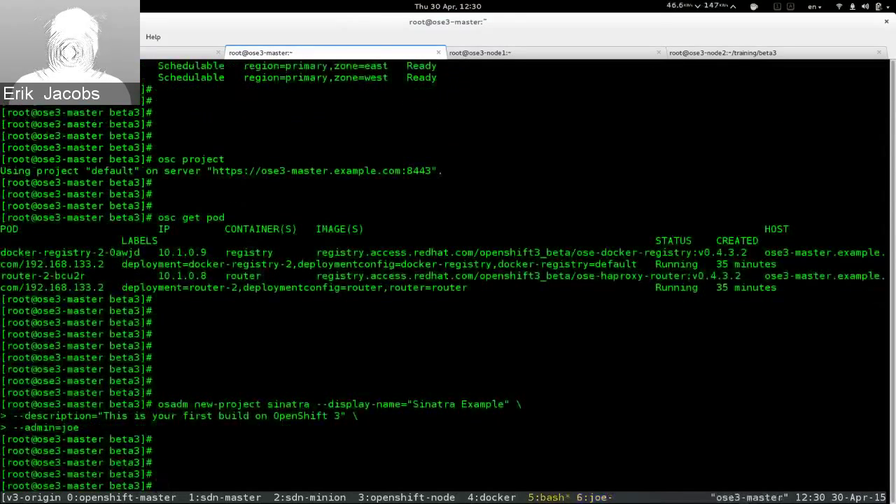
text(ar)
key(Return)
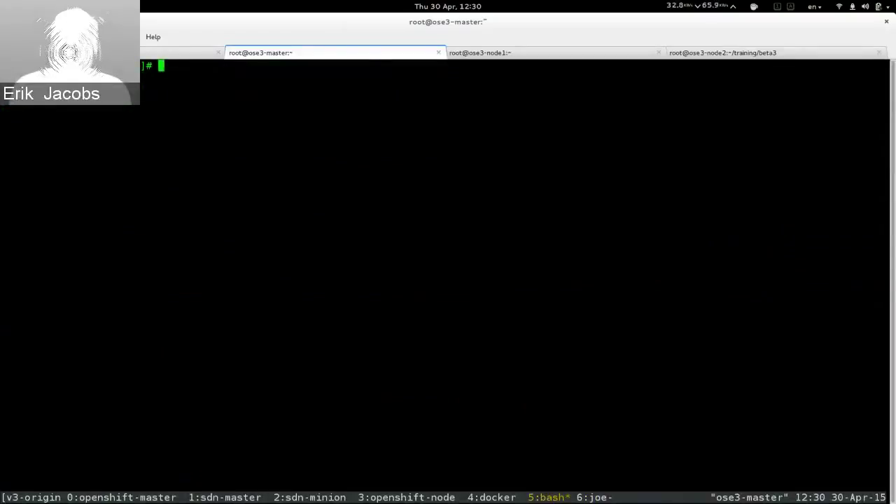
text(osc build-)
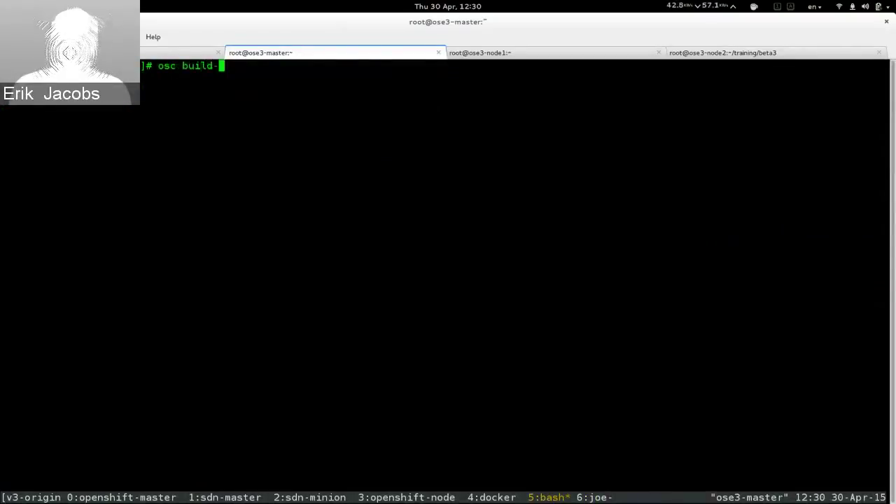
text(logs)
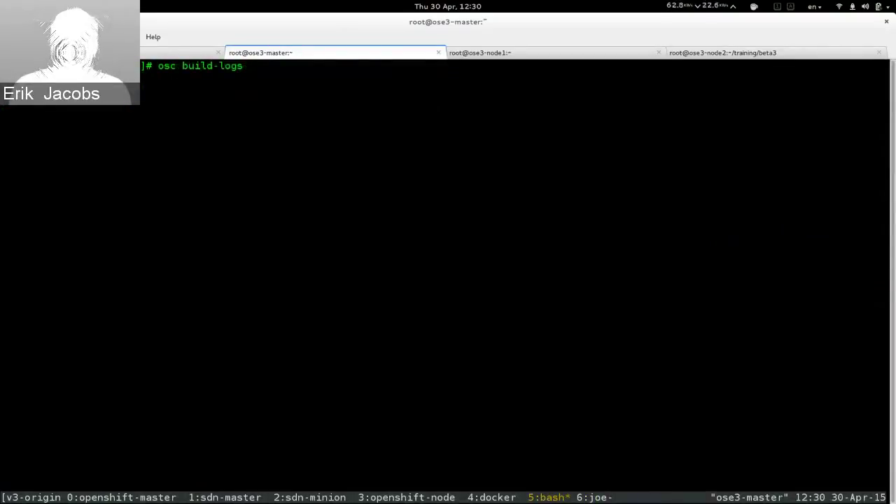
text( ruby-example-1 -n sina)
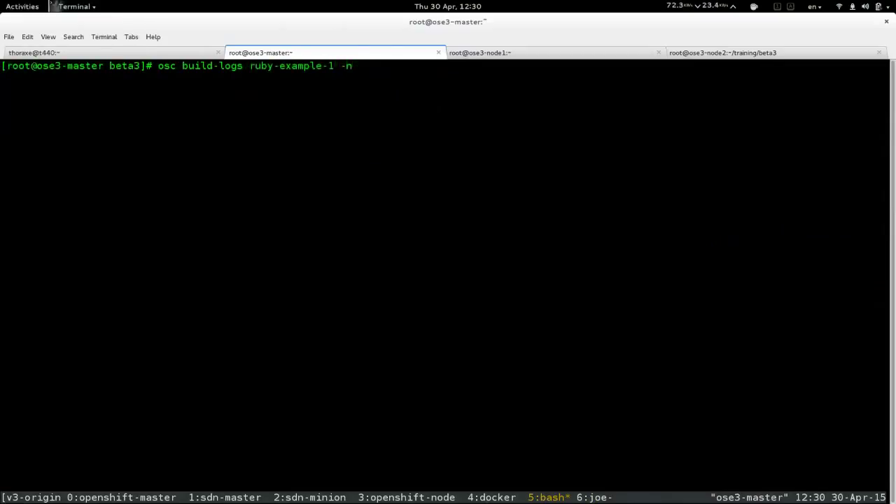
text(tra)
key(Return)
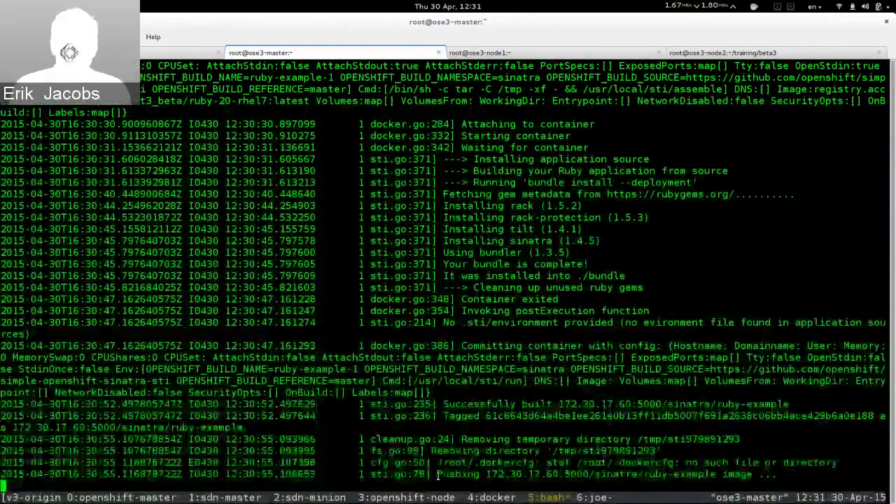
drag(438, 474, 589, 475)
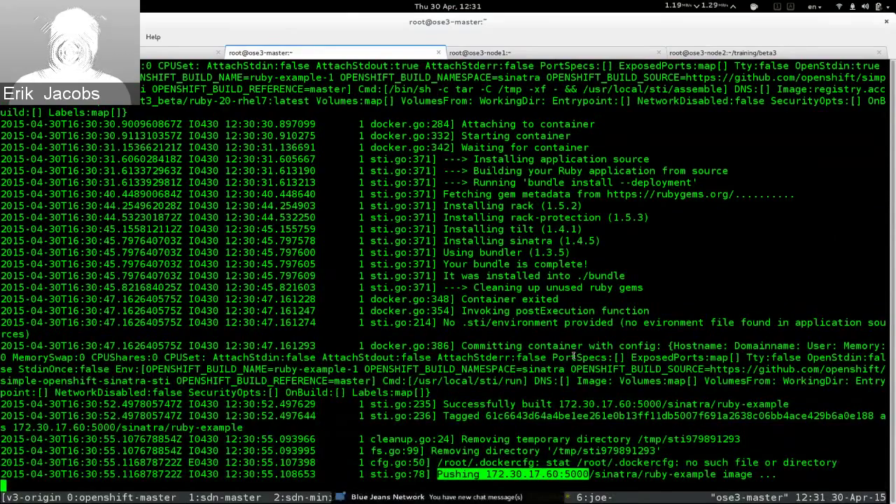
Switch to the web console to check the project's deployments, recheck the build log in the terminal, and view the Sinatra Example overview.
key(alt+Tab)
click(112, 193)
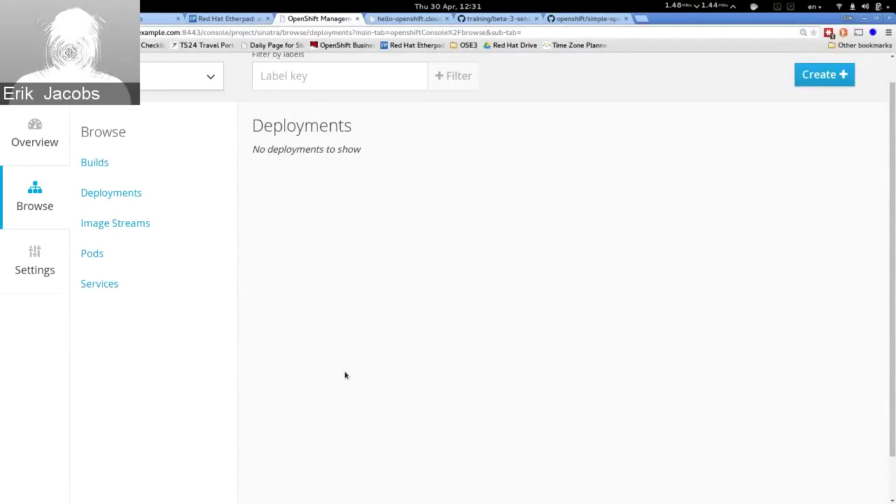
key(alt+Tab)
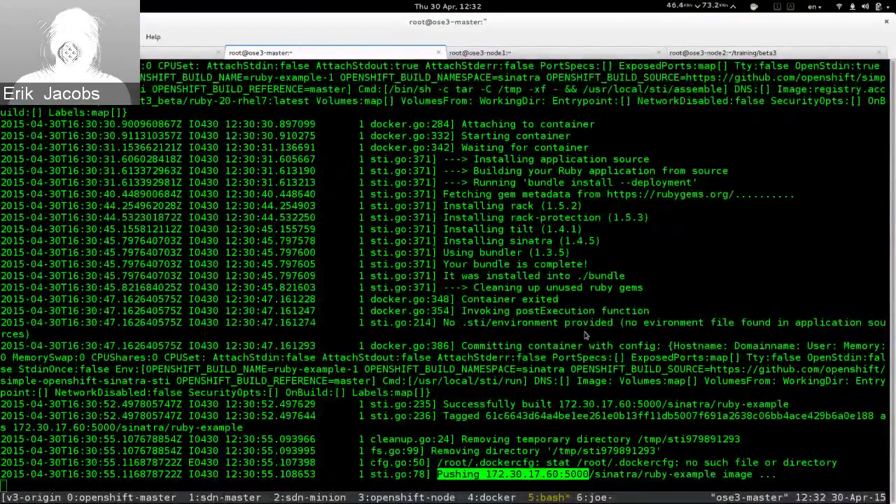
key(alt+Tab)
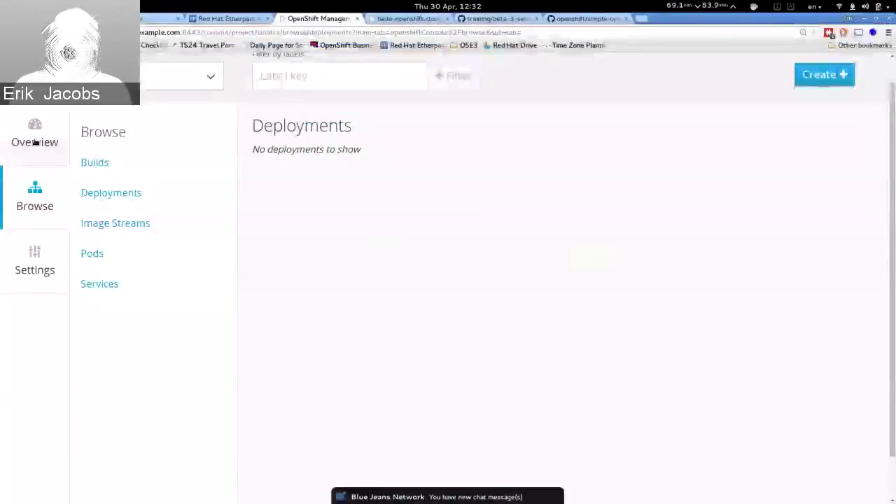
click(35, 140)
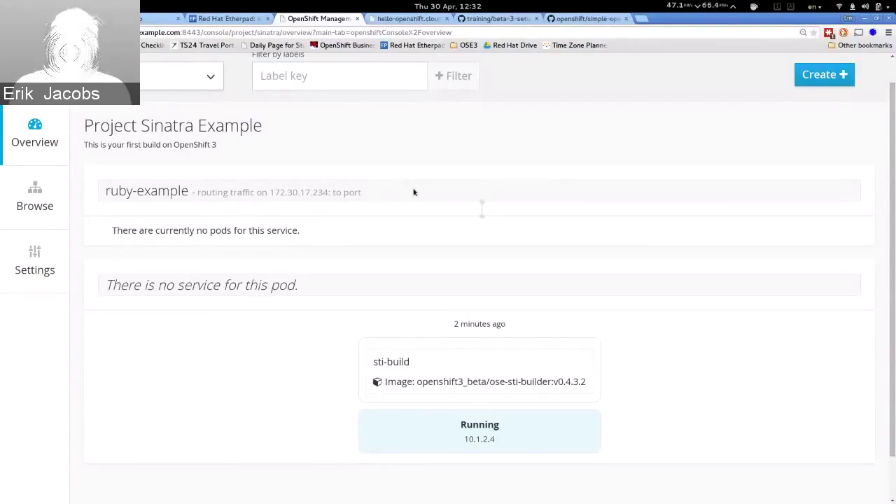
Switch from the web console to the terminal, list the sinatra project's pods with osc get pod, and highlight the sti-build pod's entry.
scroll(350, 186, down, 1)
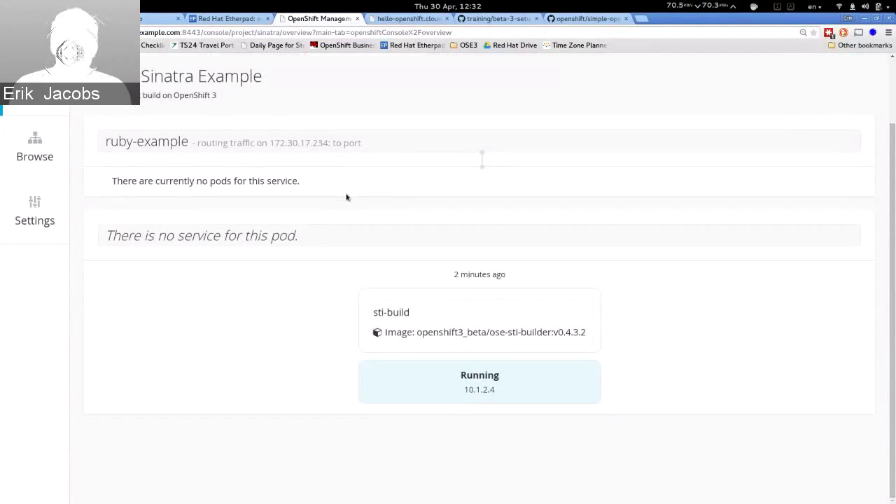
scroll(346, 196, up, 2)
scroll(472, 371, down, 1)
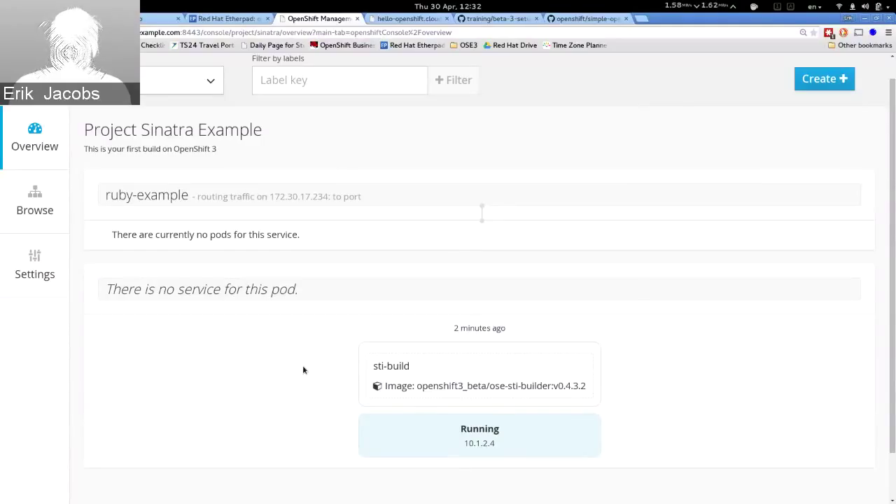
key(alt+Tab)
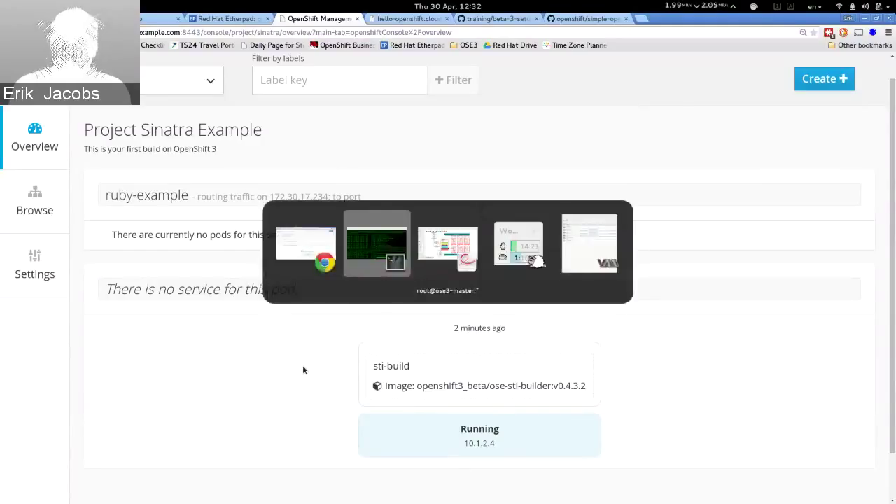
key(Return)
key(Return)
key(Return)
text(osc get pod)
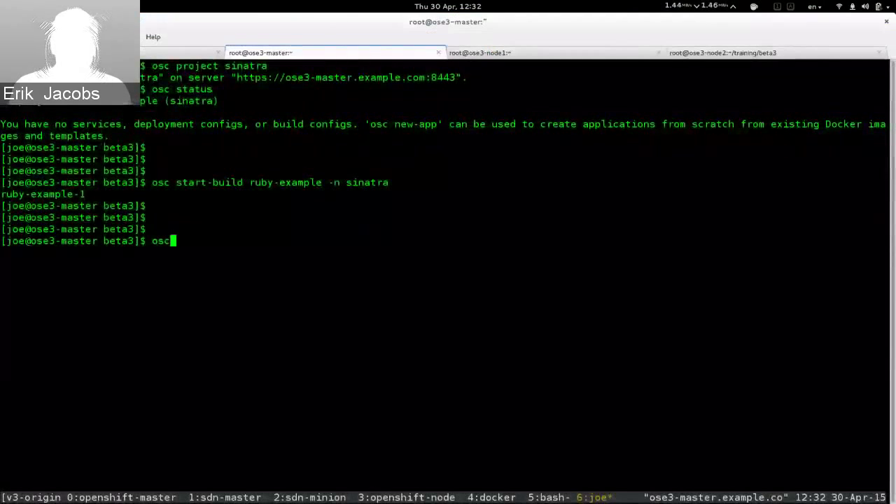
key(Return)
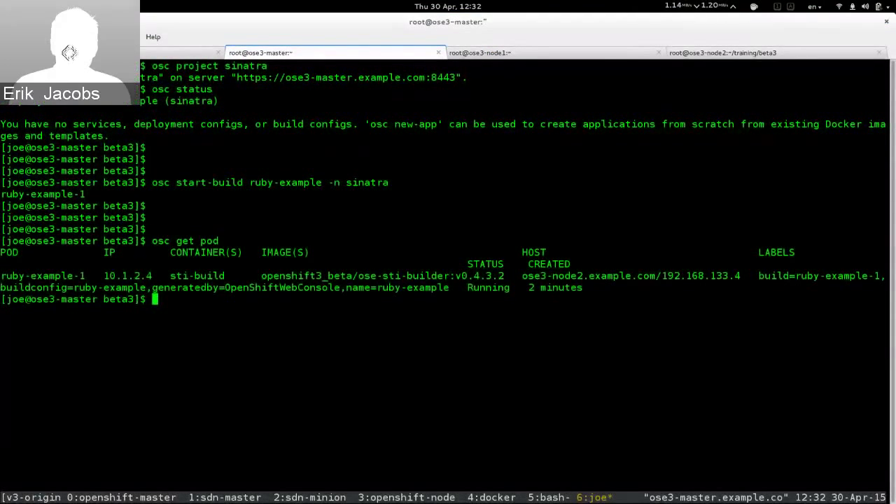
drag(1, 276, 227, 275)
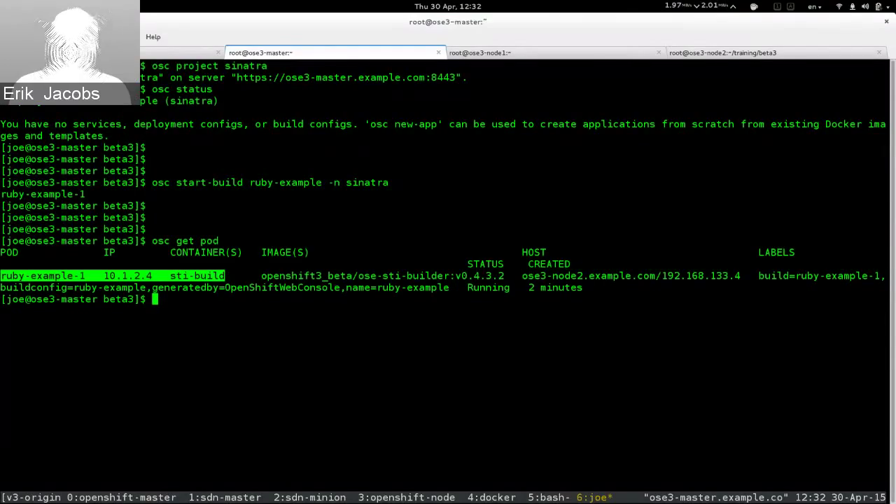
Go to the root shell in window 5, stop following the build log and clear the screen.
key(ctrl+b)
key(5)
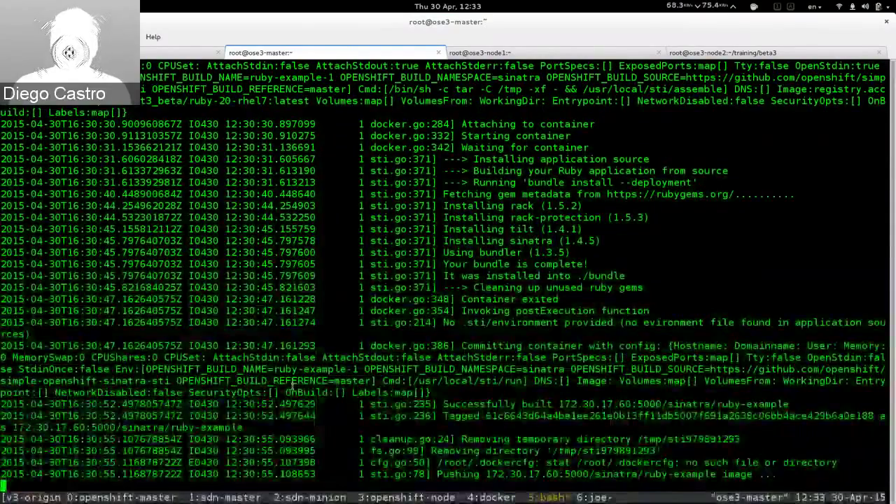
key(ctrl+c)
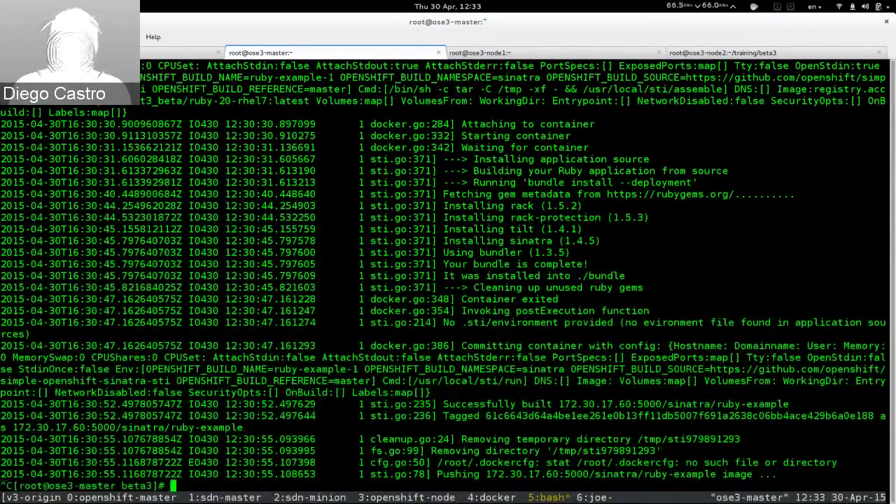
key(Return)
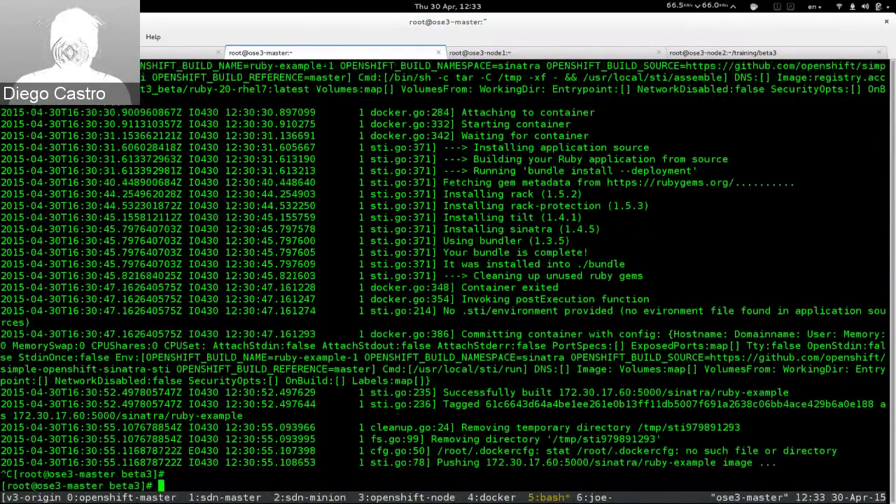
key(ctrl+l)
List the image streams in the current project and in the openshift namespace, and highlight the ruby-20-rhel7 entry.
text(osc get is)
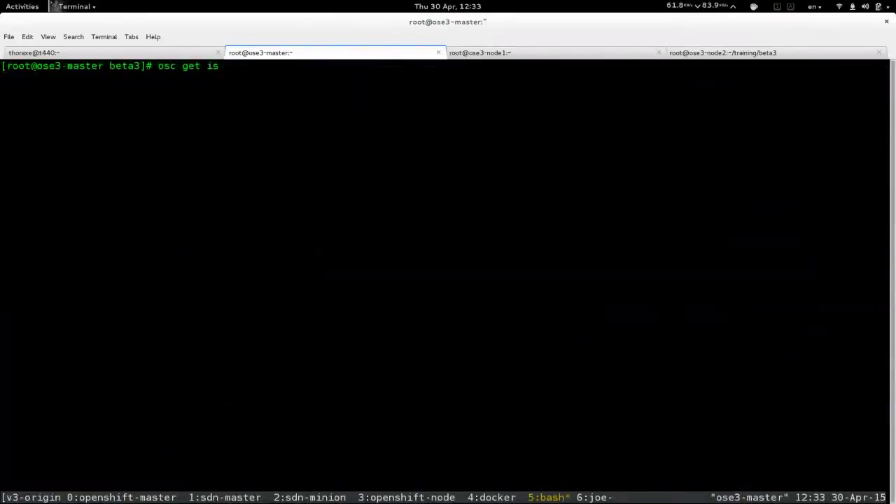
key(Return)
text(osc get)
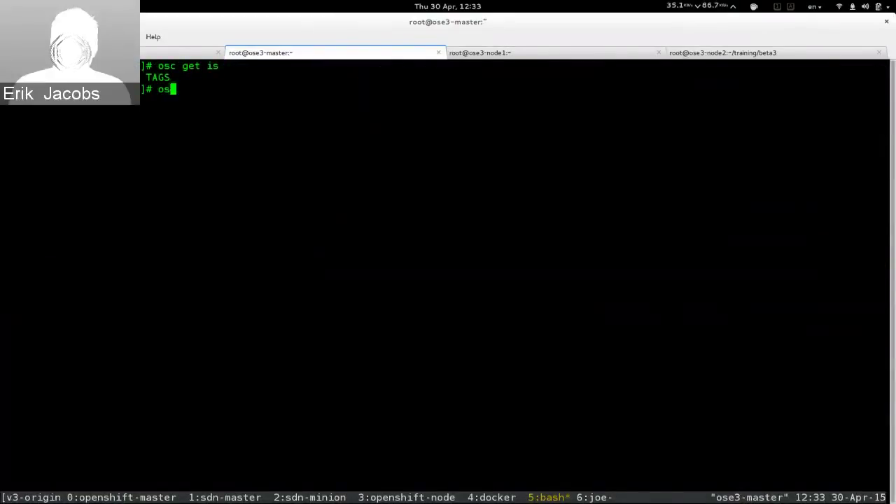
text( is -n openshift)
key(Return)
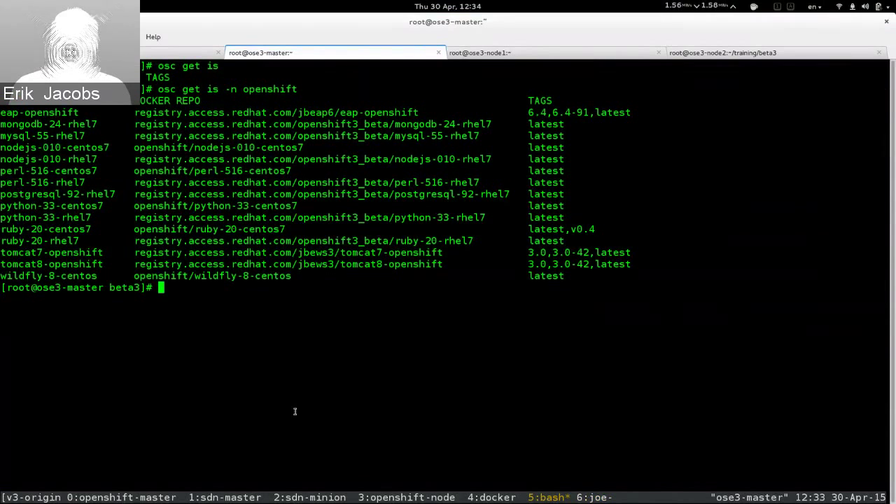
drag(3, 241, 154, 240)
drag(453, 238, 474, 241)
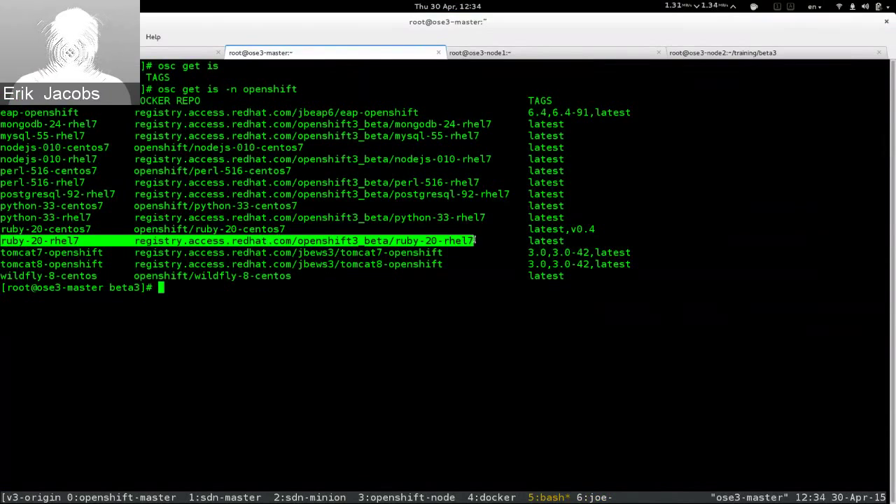
triple_click(462, 330)
click(466, 358)
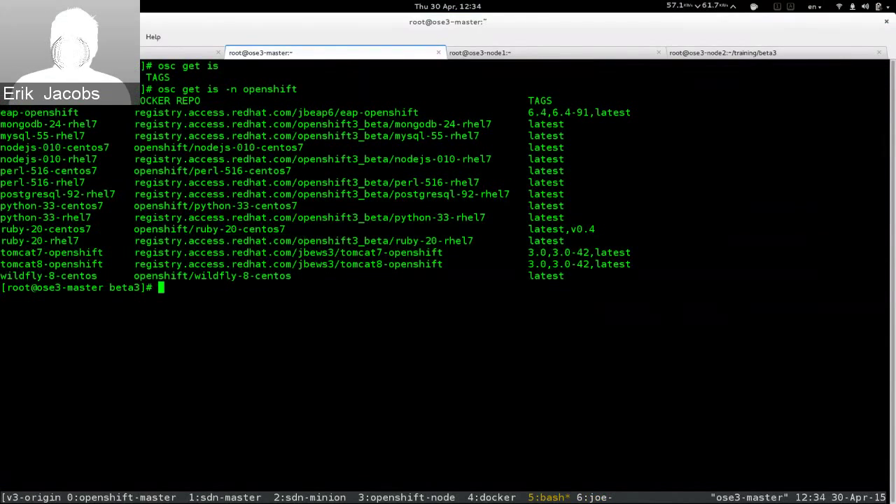
Return to the project user's shell in window 6 and list the build configurations with osc get bc.
key(ctrl+b)
text(6osc get bc)
key(Return)
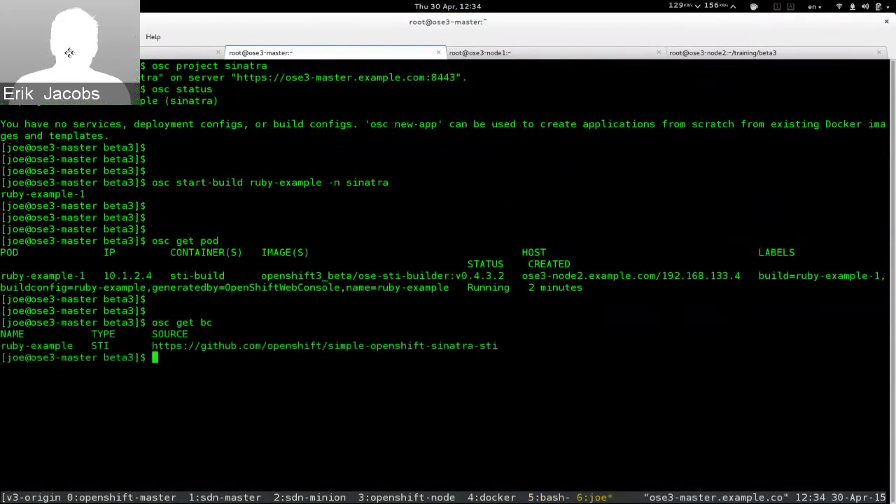
text(osc get bc)
key(Return)
Open the ruby-example build configuration for editing with osc edit bc ruby-example.
text(osc )
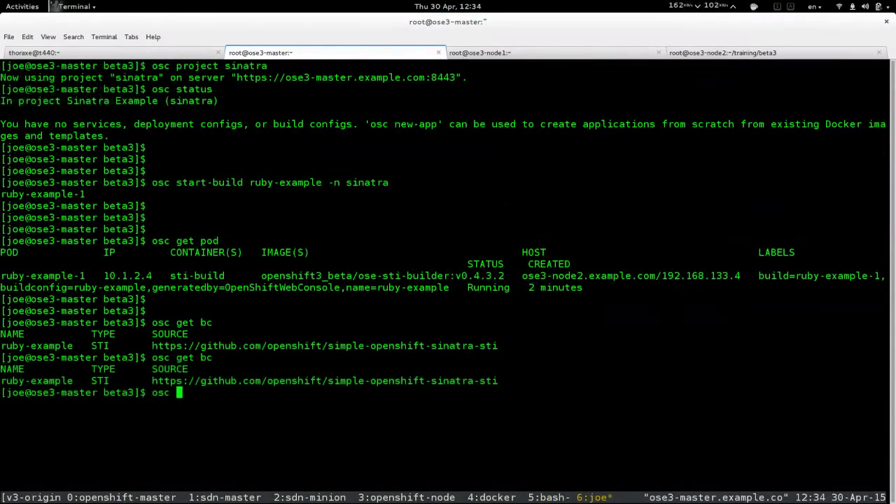
text(get bc)
key(BackSpace)
key(BackSpace)
key(BackSpace)
key(BackSpace)
key(BackSpace)
key(BackSpace)
text(edit bc ruby-exa)
key(BackSpace)
text(aqmpl)
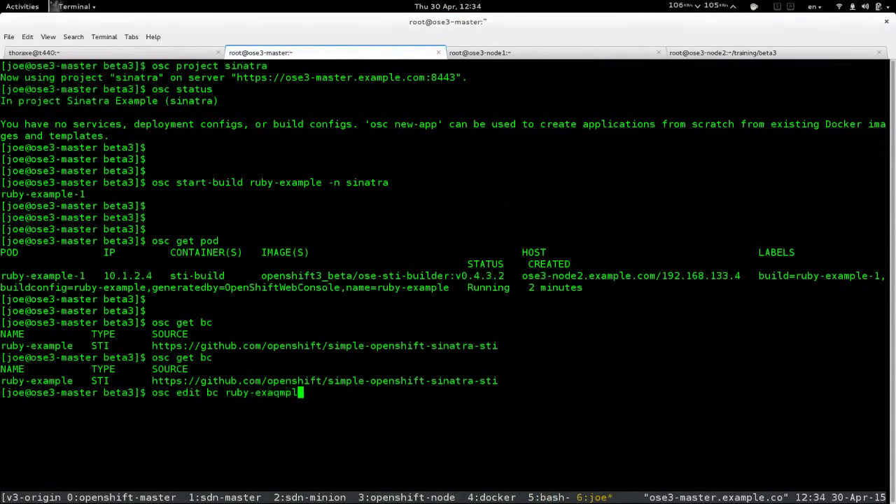
key(BackSpace)
key(BackSpace)
key(BackSpace)
text(mple)
key(Return)
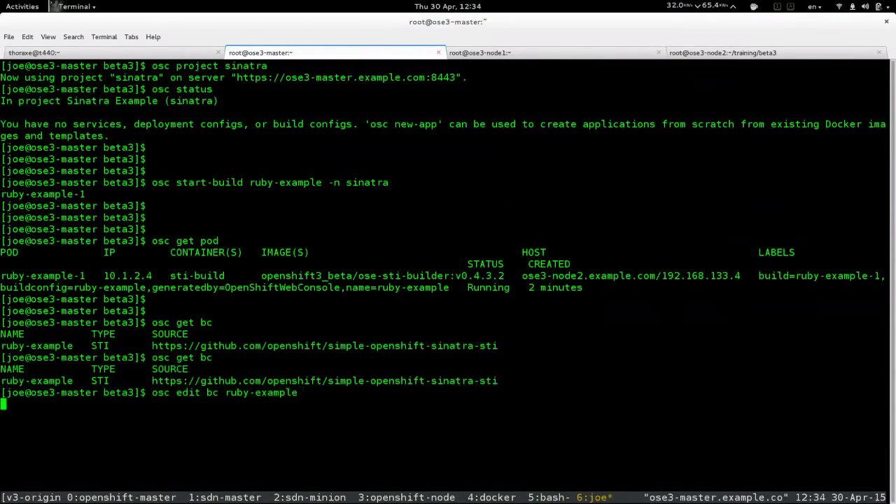
Examine the ruby-example build configuration down to its triggers and highlight the imageChange trigger that refers to ruby-20-rhel7.
key(Down)
key(Down)
key(Down)
key(Down)
key(Down)
key(Down)
key(Down)
key(Down)
key(Down)
key(Down)
key(Down)
key(Down)
key(Down)
key(Down)
key(Down)
key(Down)
key(Down)
key(Down)
key(Down)
key(Down)
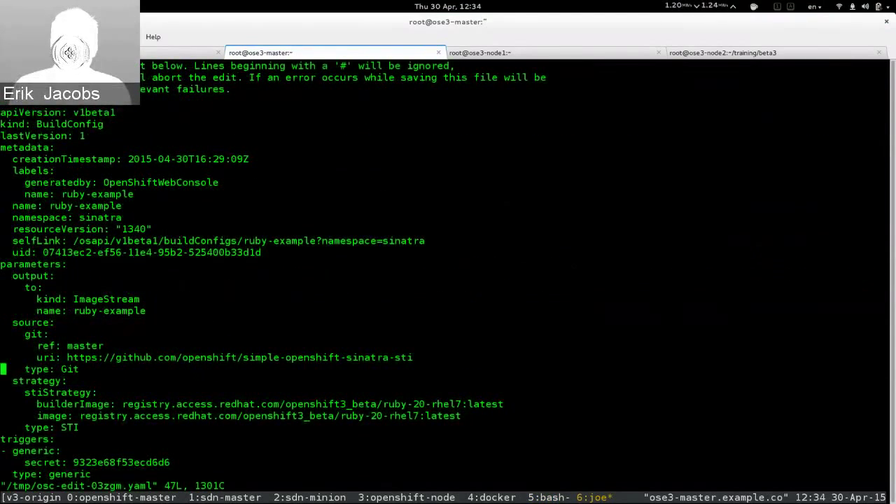
key(Down)
key(Down)
key(Down)
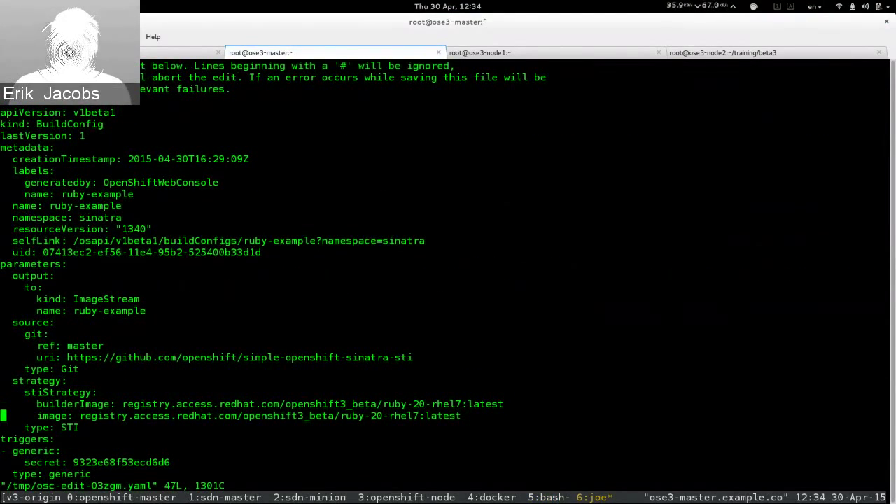
key(Down)
key(Down)
key(Down)
key(Down)
key(Down)
key(Down)
key(Down)
key(Down)
key(Down)
key(Down)
key(Down)
key(Down)
key(Down)
key(Down)
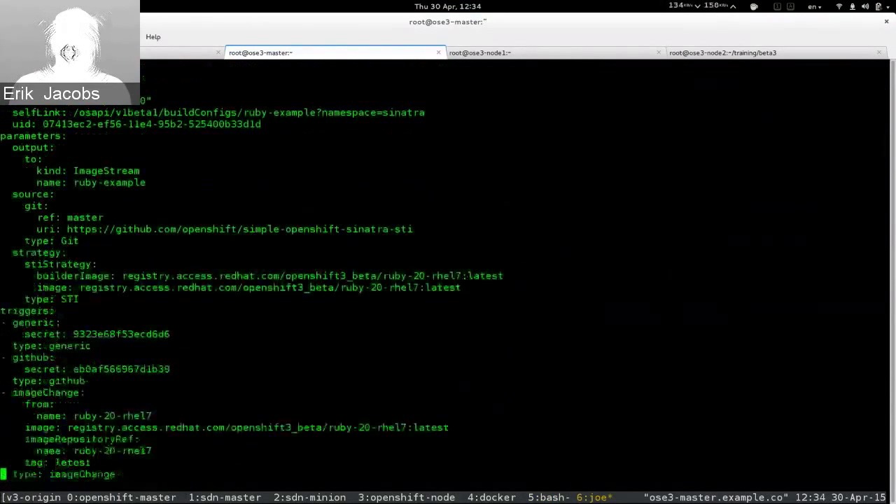
drag(4, 393, 449, 427)
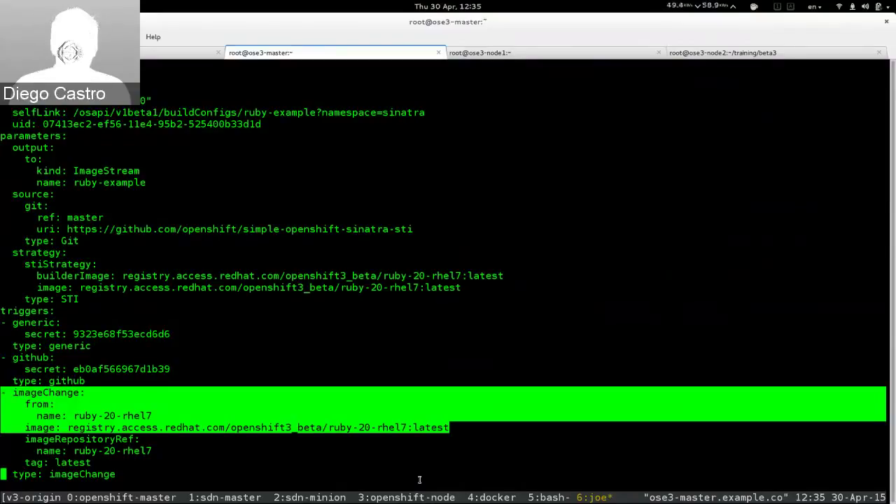
click(310, 452)
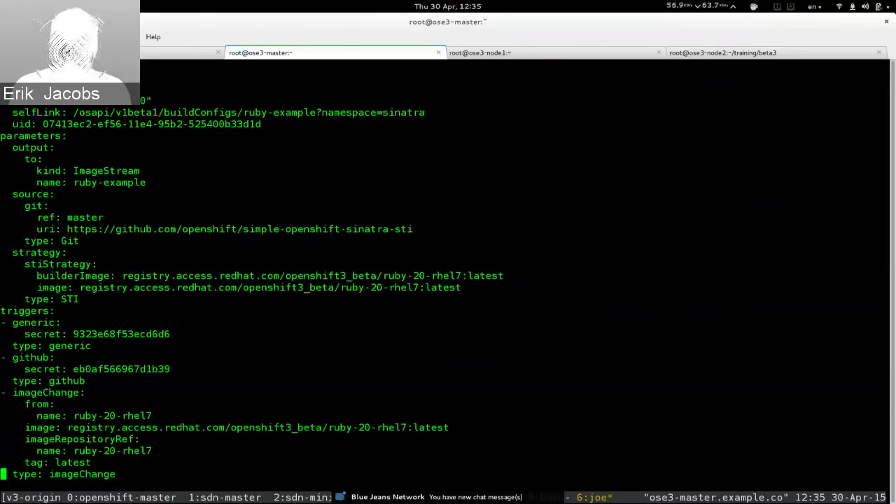
Go back to the image stream list in the root shell and highlight the ruby-20-centos7 entry with its tags.
key(ctrl+b)
key(5)
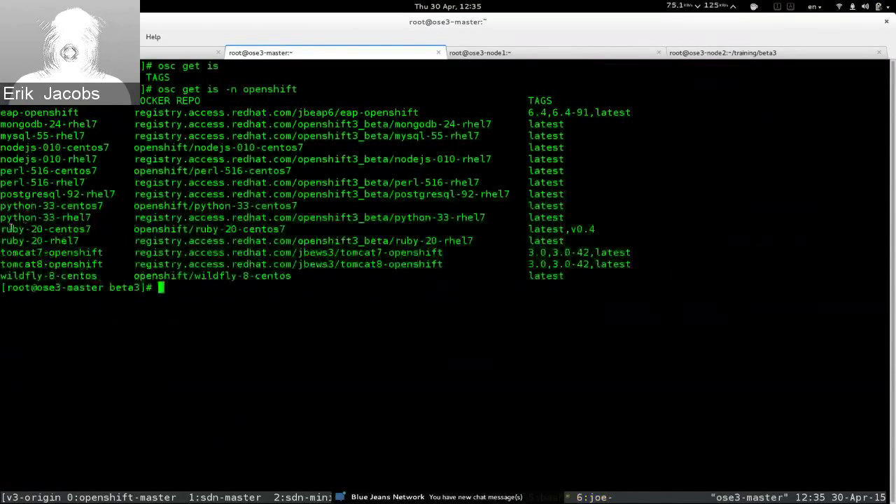
drag(5, 230, 595, 229)
click(445, 333)
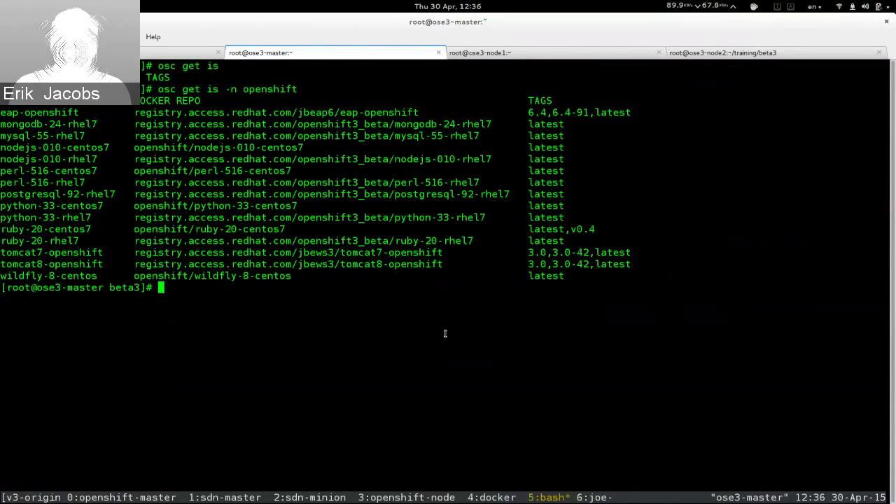
Return to the window with the open build configuration and quit the editor without making changes.
key(ctrl+b)
key(n)
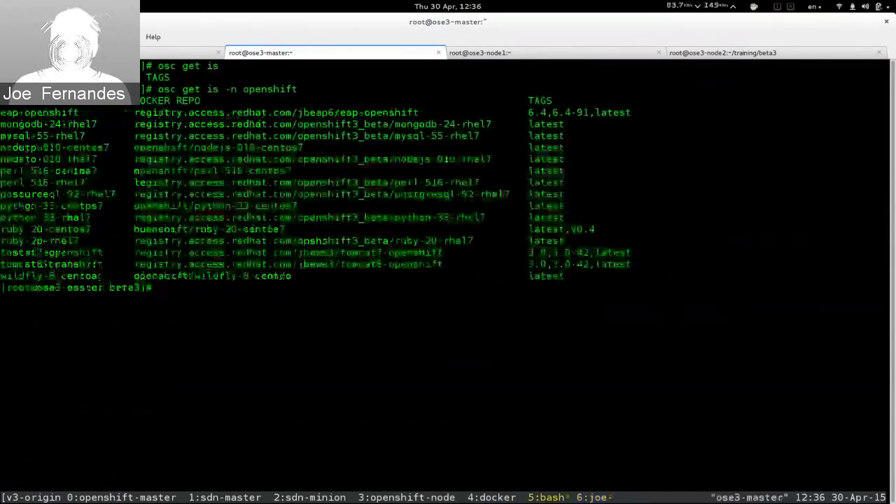
text(:q)
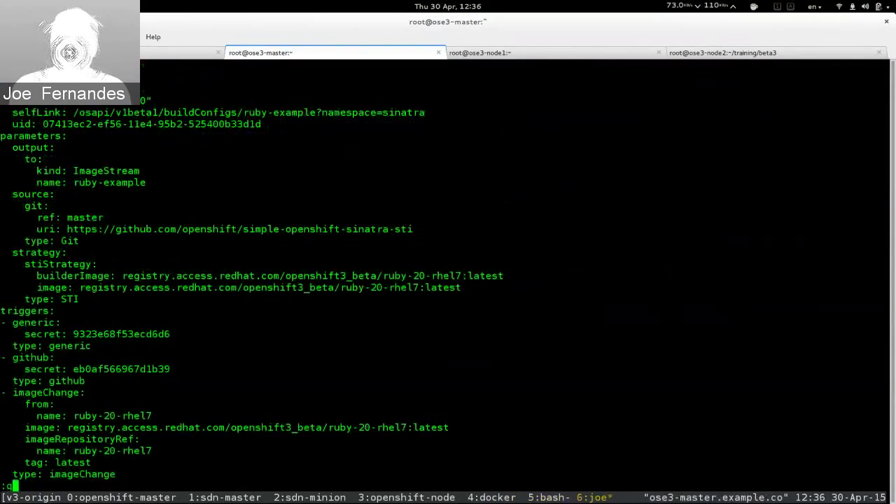
key(Return)
Check the status of the project's builds with osc get build.
key(Return)
key(Return)
key(Return)
text(osc get build)
key(Return)
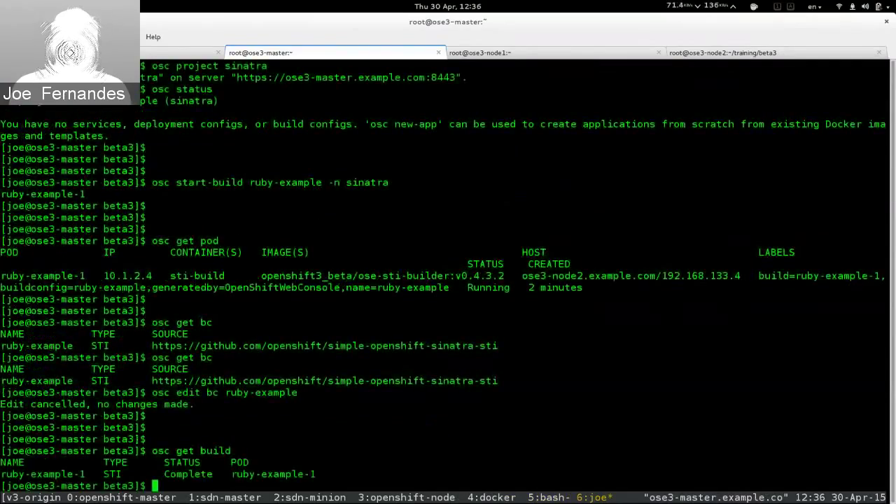
List the project's pods again with osc get pod.
key(Return)
key(Return)
key(Return)
key(Return)
text(osc get pod)
key(Return)
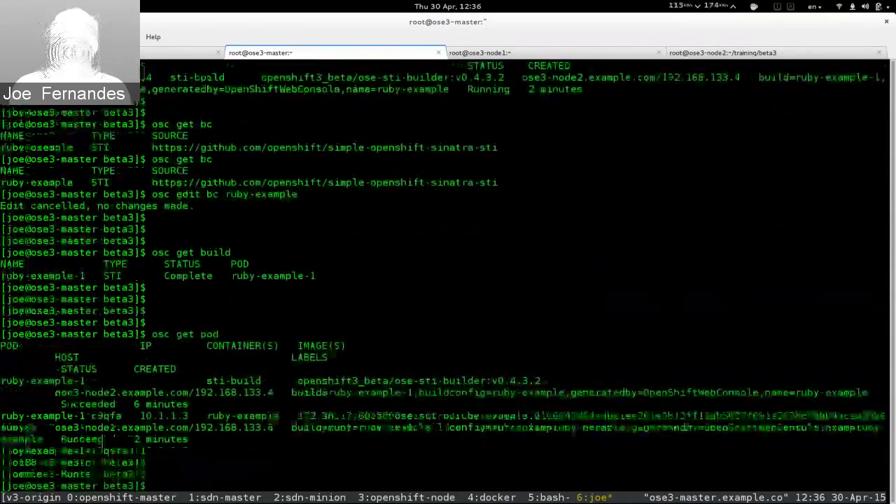
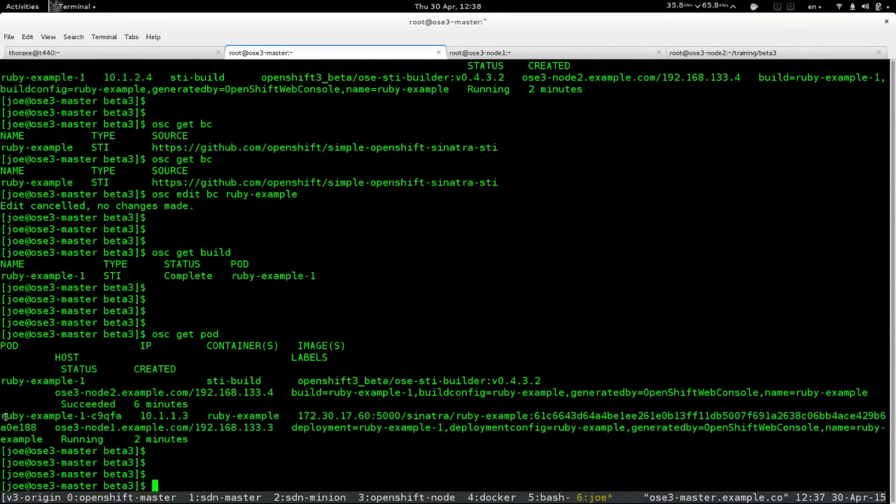
Highlight the ruby-example-1-c9qfa pod's entry, then its image reference in the internal registry.
drag(4, 416, 188, 438)
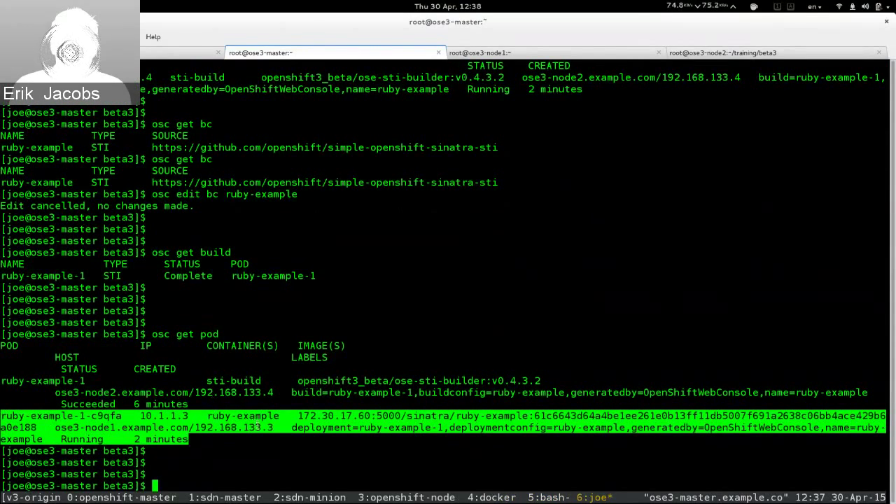
click(197, 452)
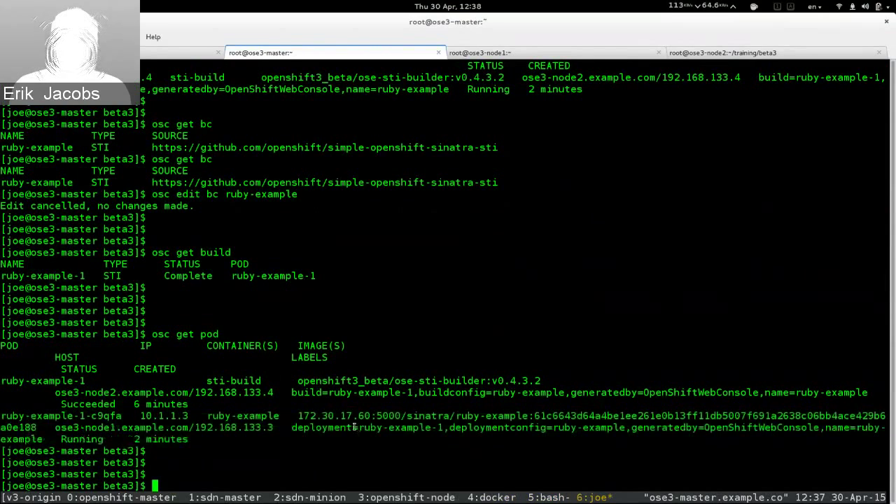
drag(301, 417, 37, 427)
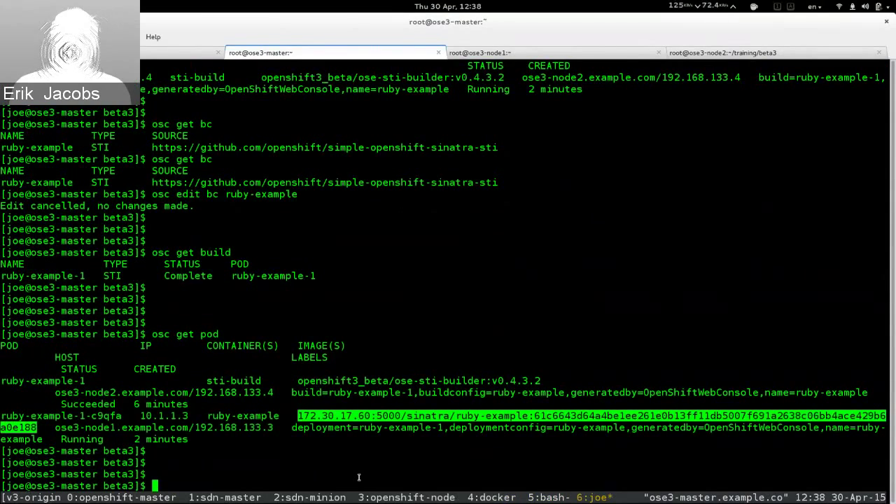
List the project's services with osc get service.
key(Return)
key(Return)
text(osc )
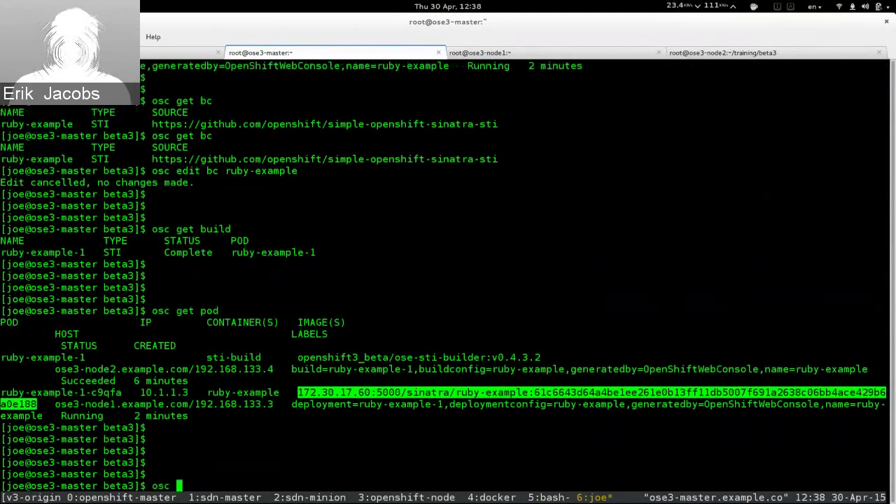
text(get service)
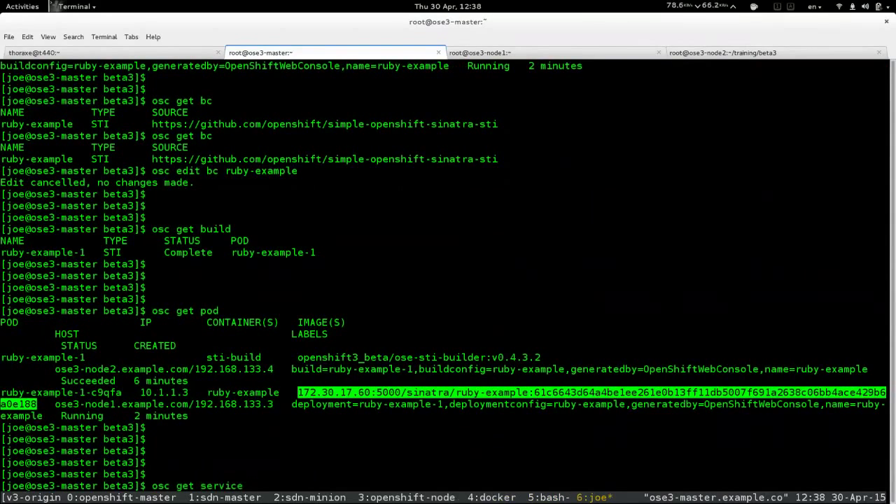
key(Return)
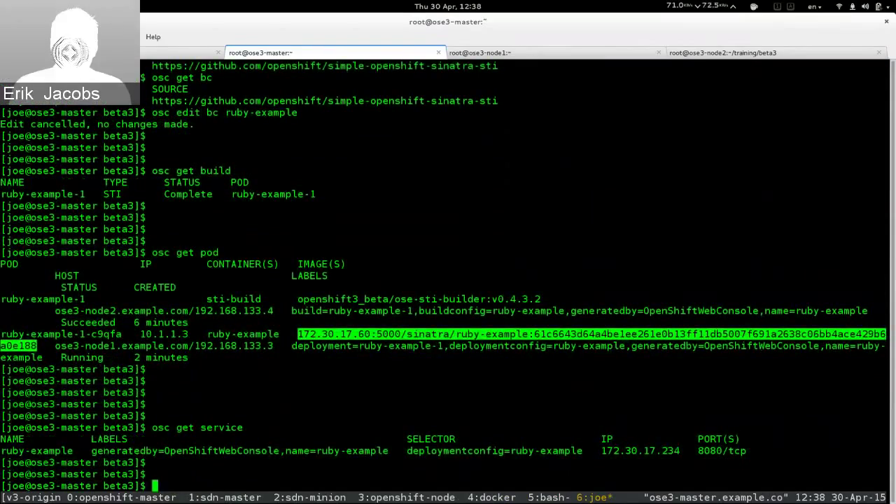
Request the ruby-example service at 172.30.17.234:8080 with curl.
text(curl )
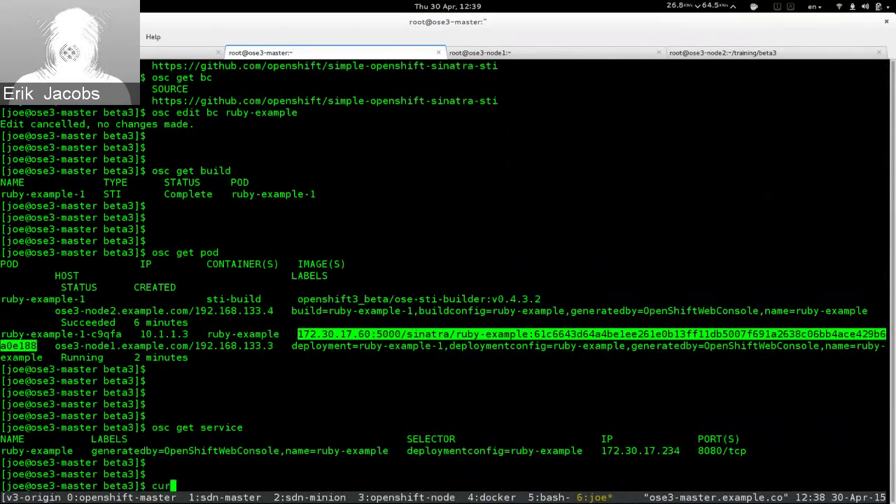
text(172.30)
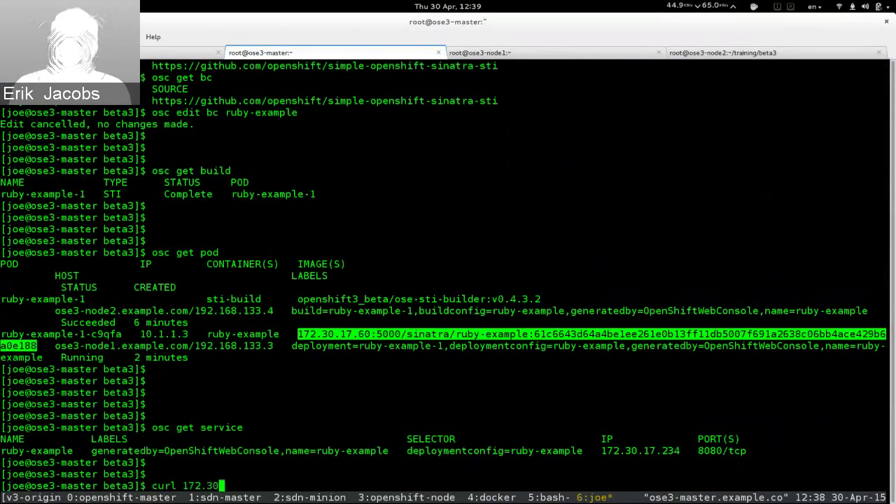
text(.17.234:8080)
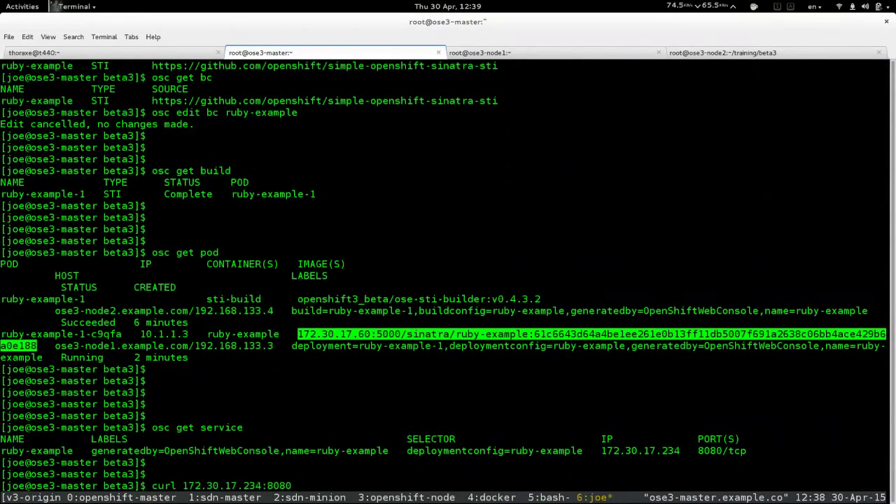
key(Return)
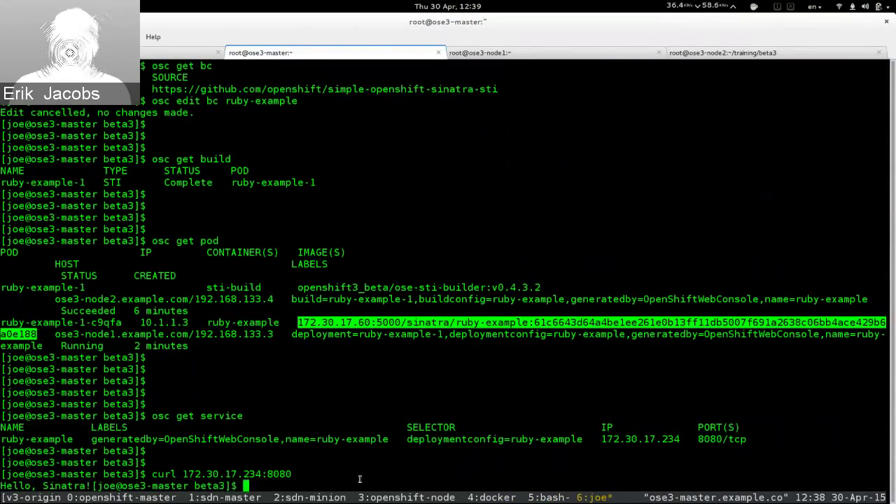
List the project's routes with osc get route.
key(Return)
key(Return)
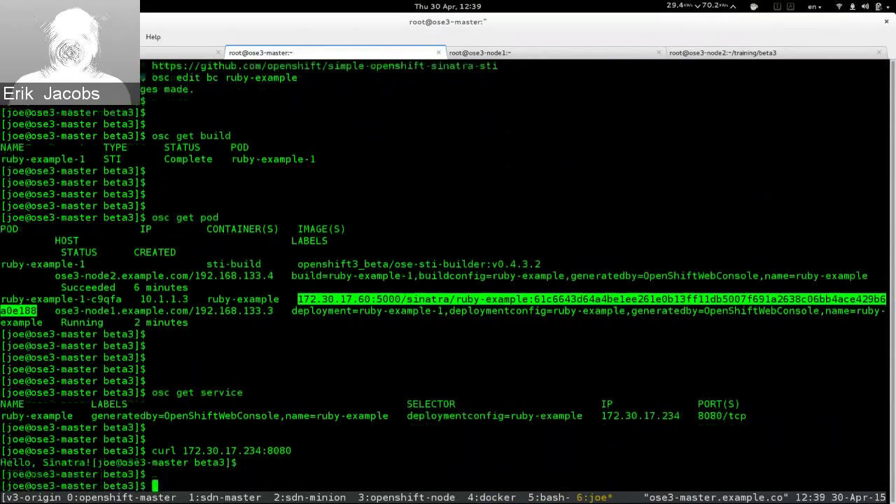
text(osc get route)
key(Return)
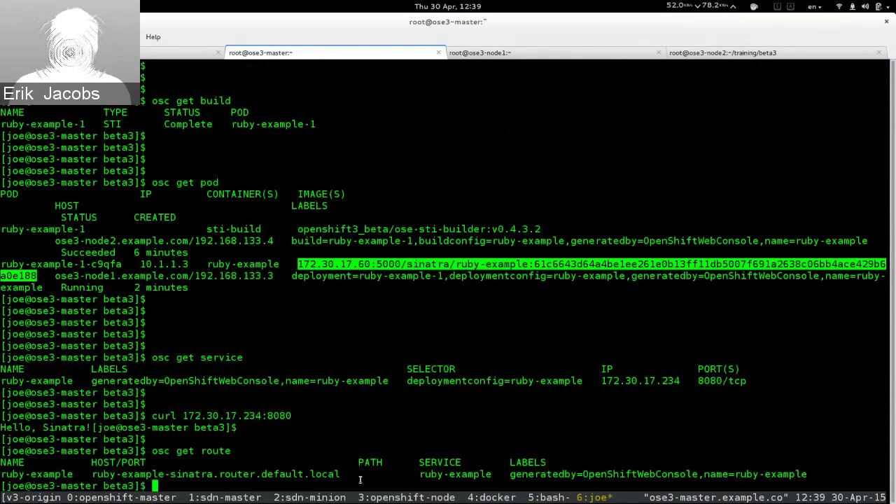
Look up ruby-example.wiring.local on the DNS server 192.168.133.2 with dig.
key(Return)
key(Return)
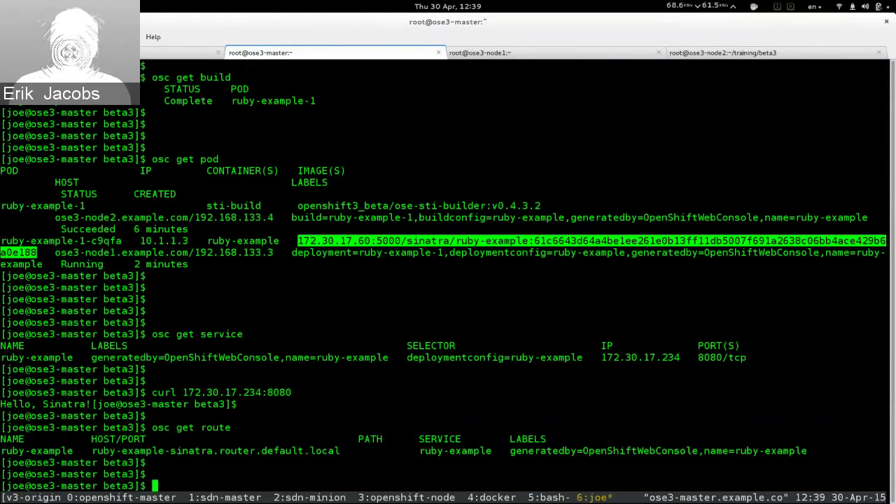
text(dig)
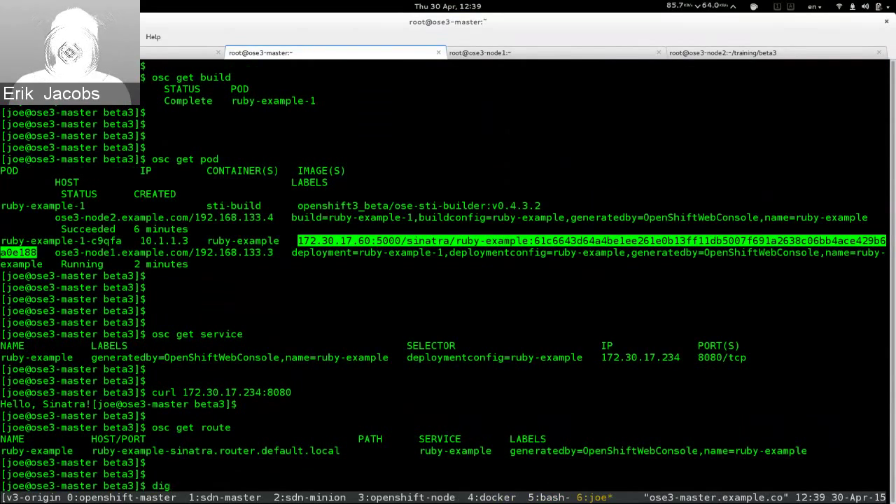
key(ctrl+c)
text(dig ruby-example.)
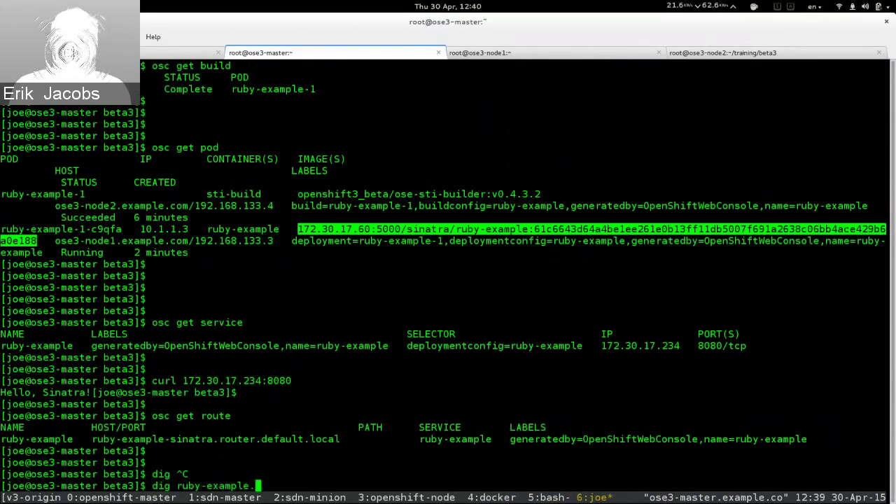
text(wiring.local @)
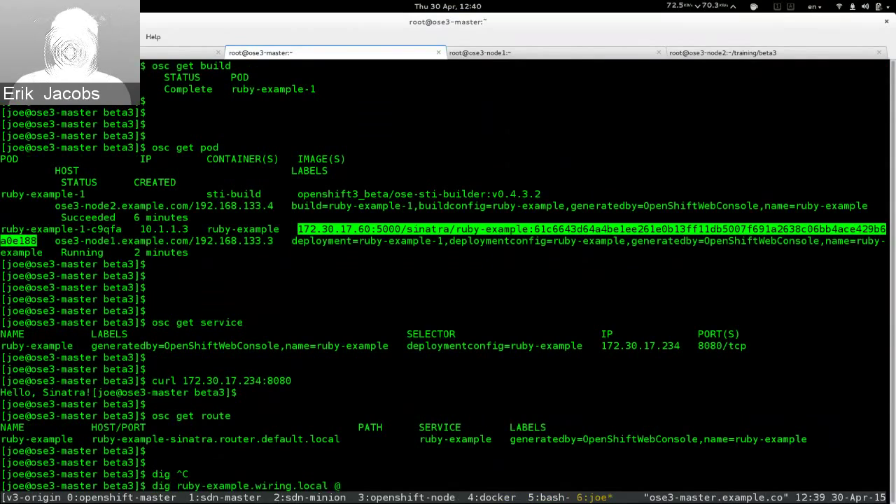
text(192.168.133.2)
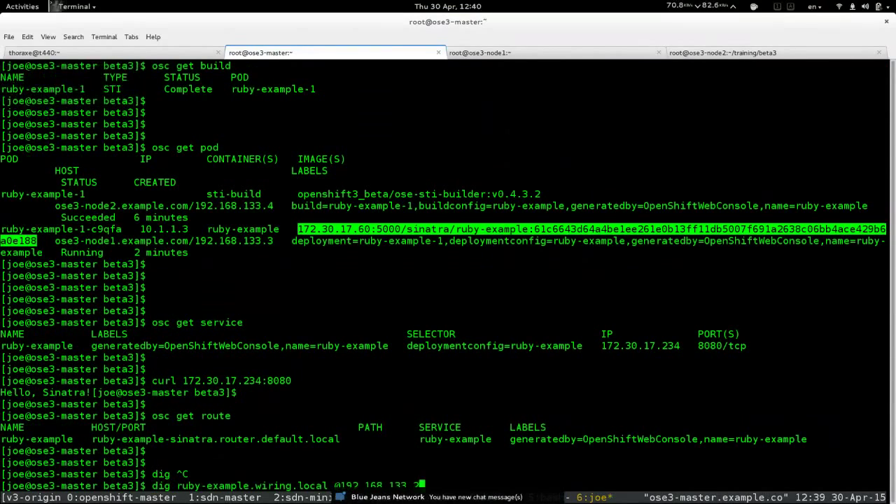
key(Return)
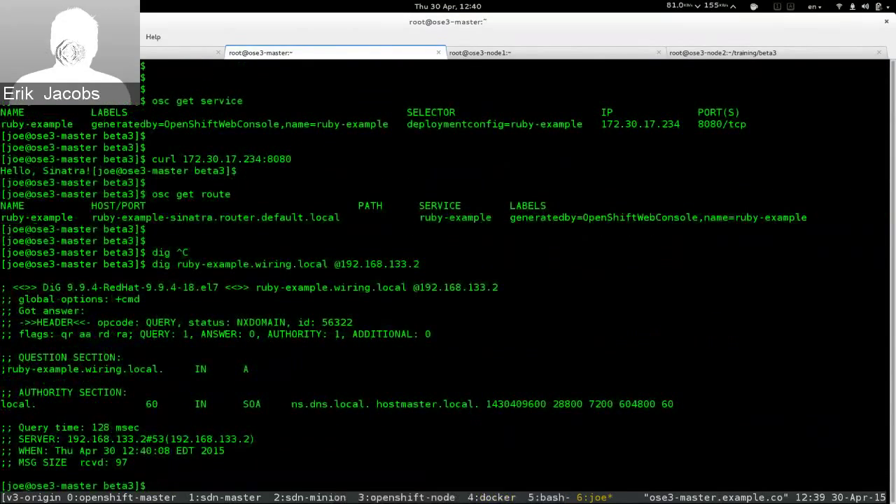
Repeat the dig lookup against 192.168.133.2 with the hostname changed to ruby-example.wiring.default.local.
key(Up)
key(Left)
key(Left)
key(Left)
key(Left)
key(Left)
key(Left)
key(Left)
key(Left)
key(Left)
key(Left)
key(Left)
key(Left)
key(Left)
key(Left)
key(Left)
key(Left)
key(Left)
key(Left)
key(Left)
key(Left)
text(d)
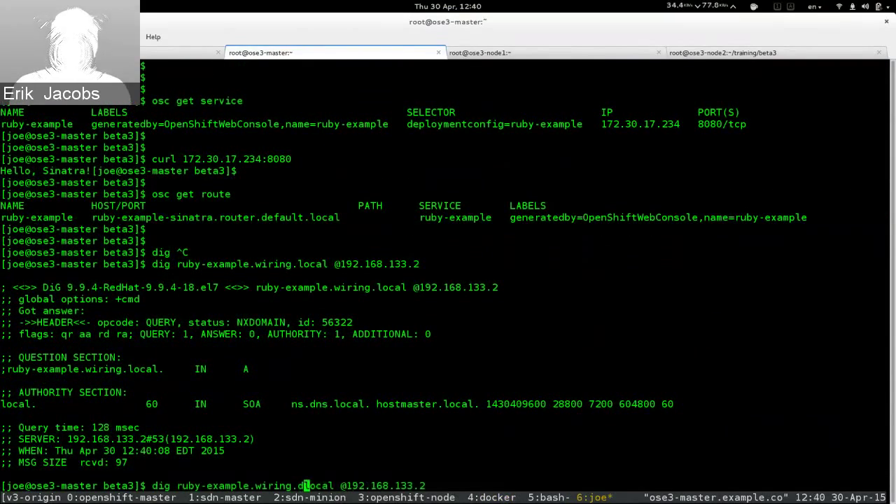
text(efault.)
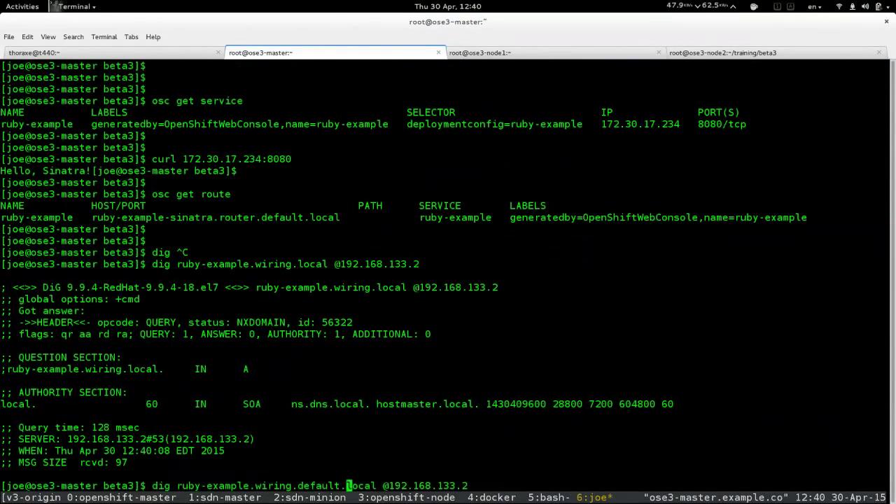
key(Return)
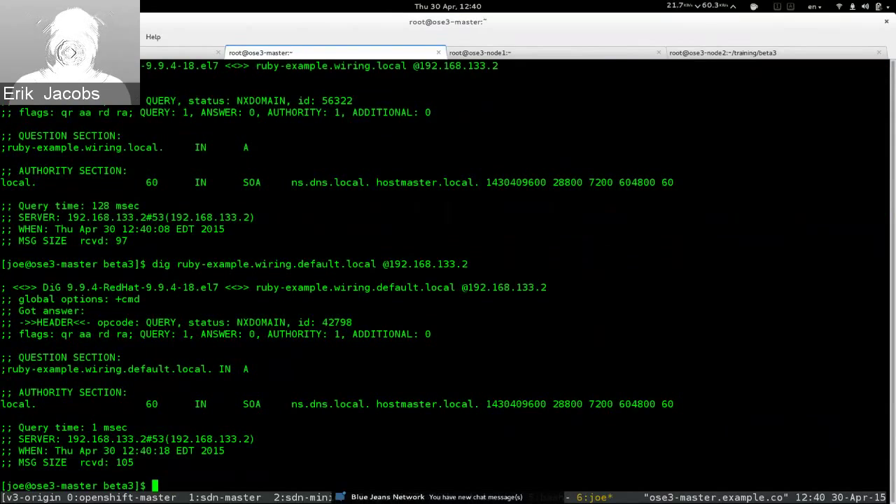
List the routes again with osc get route to check the ruby-example hostname.
text(osc get route)
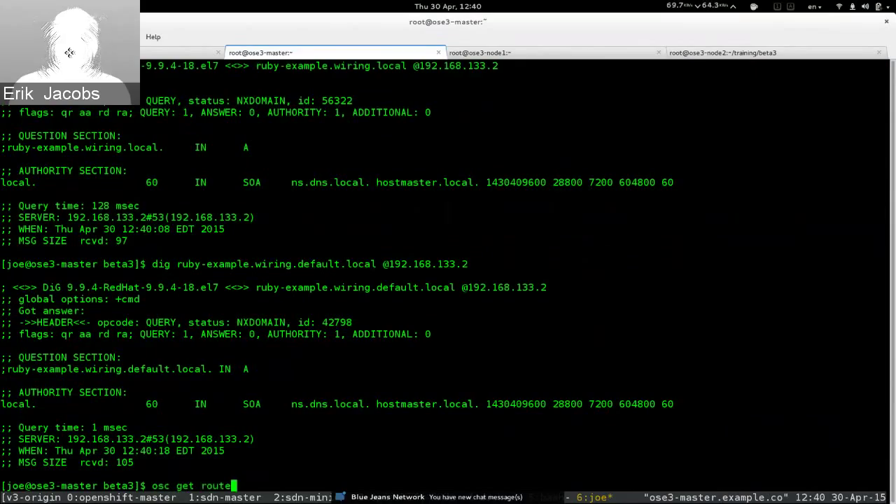
key(Return)
key(Return)
key(Return)
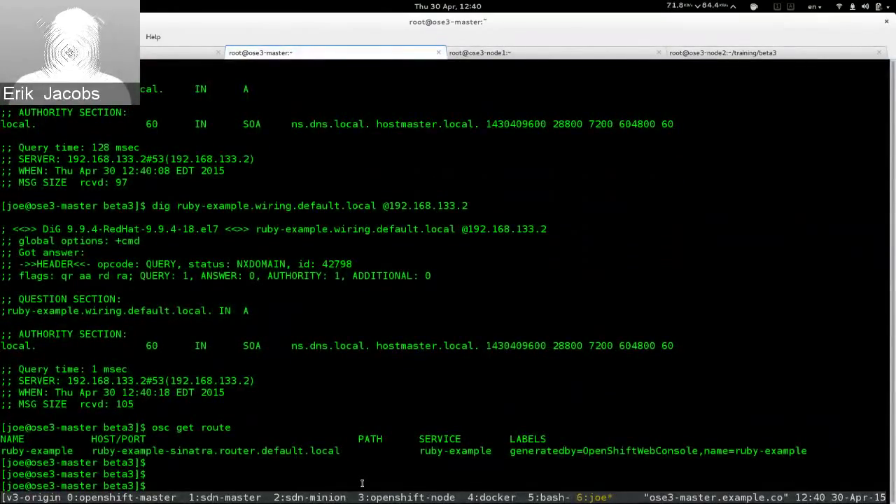
List the beta3 directory's files with ll and create the route from sinatra-route.json with osc create -f.
text(ll)
key(Return)
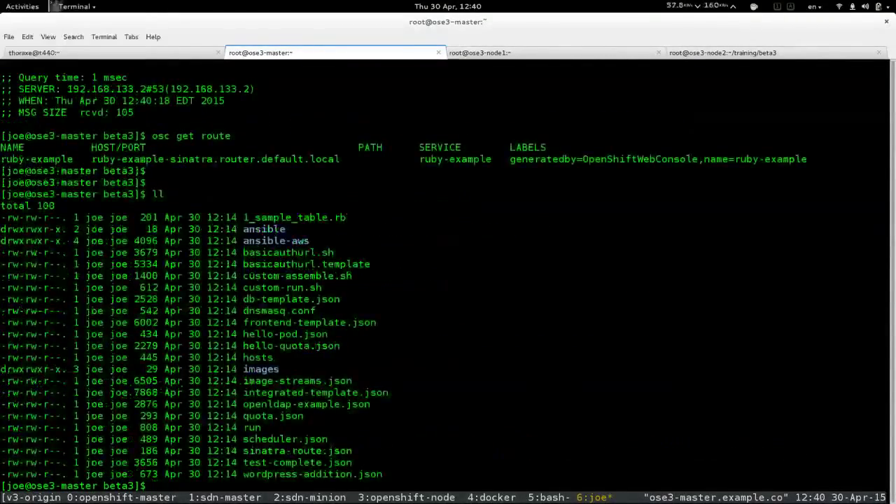
text(osc create -f sinatra-route.json)
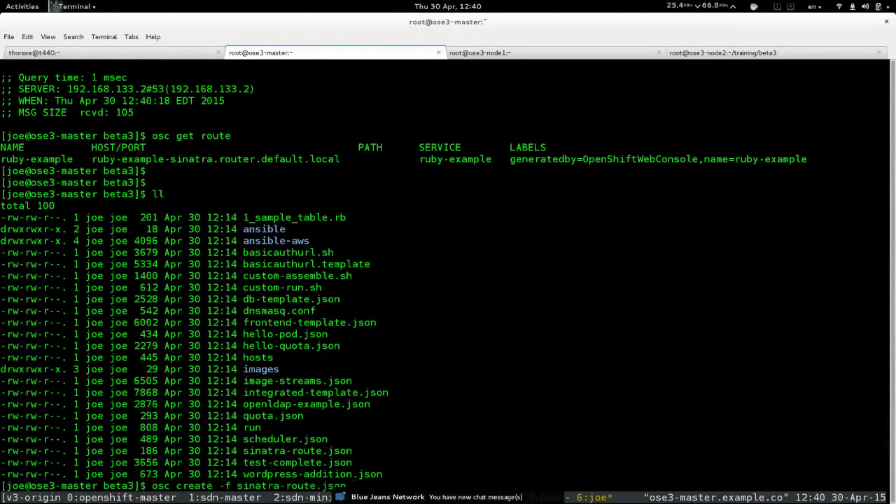
key(Return)
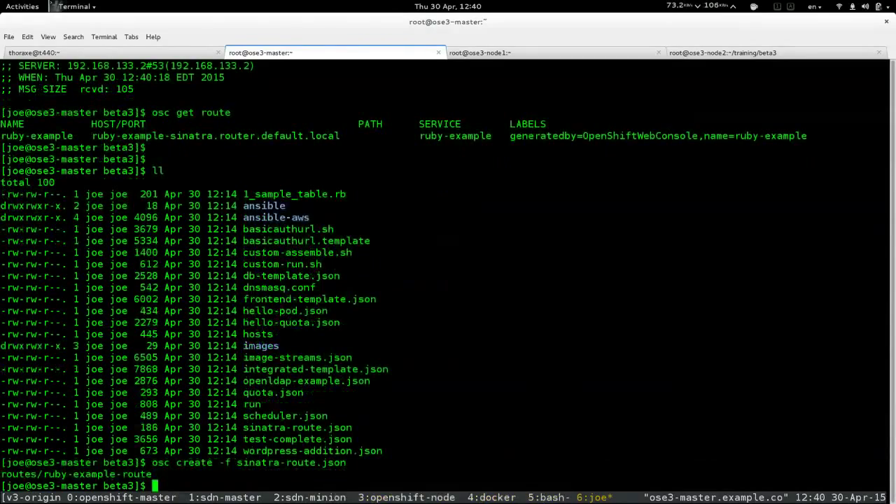
List the routes with osc get route to check the route created from sinatra-route.json.
key(Return)
key(Return)
text(osc get route)
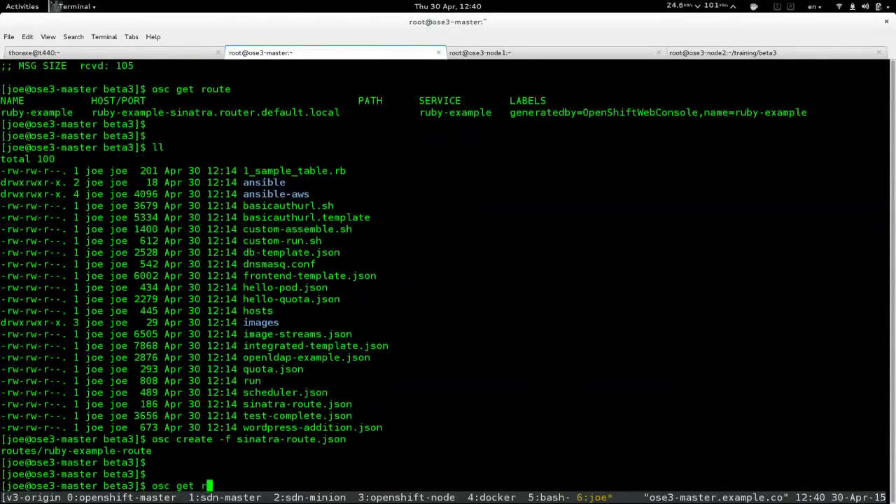
key(Return)
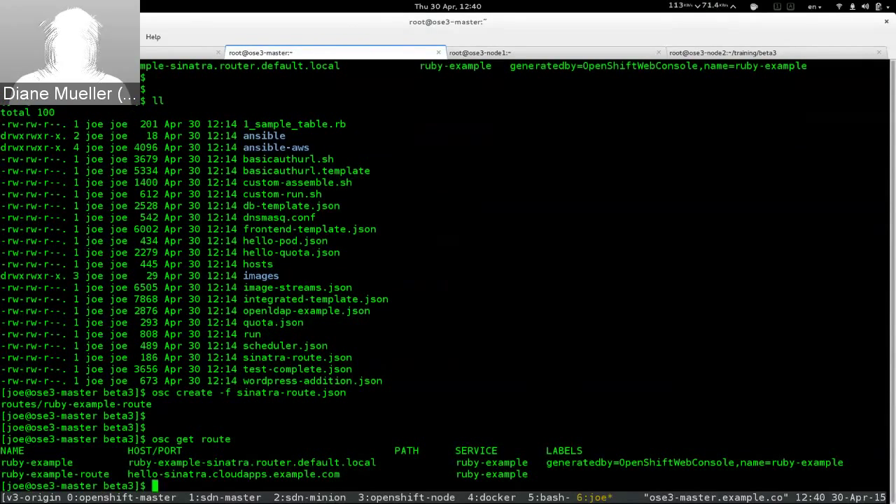
Switch to the Blue Jeans meeting in Firefox, then find the system Settings and open the Sound settings.
key(alt+Tab)
key(Up)
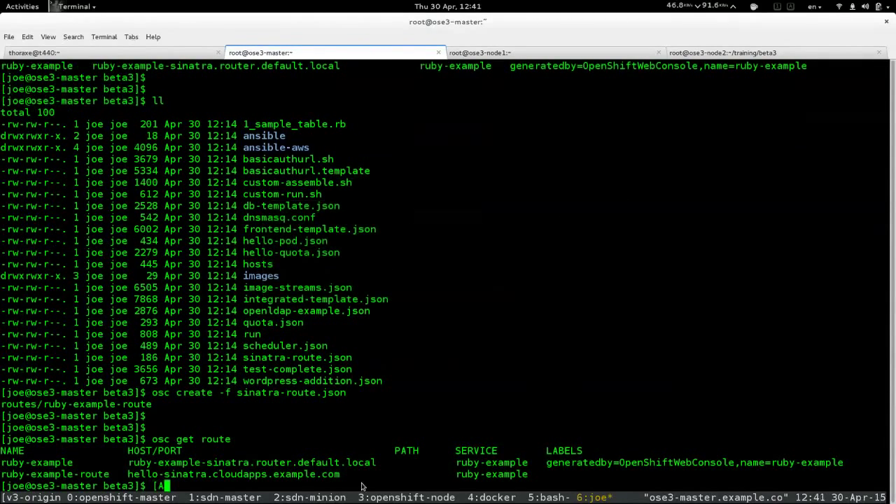
key(alt+Tab)
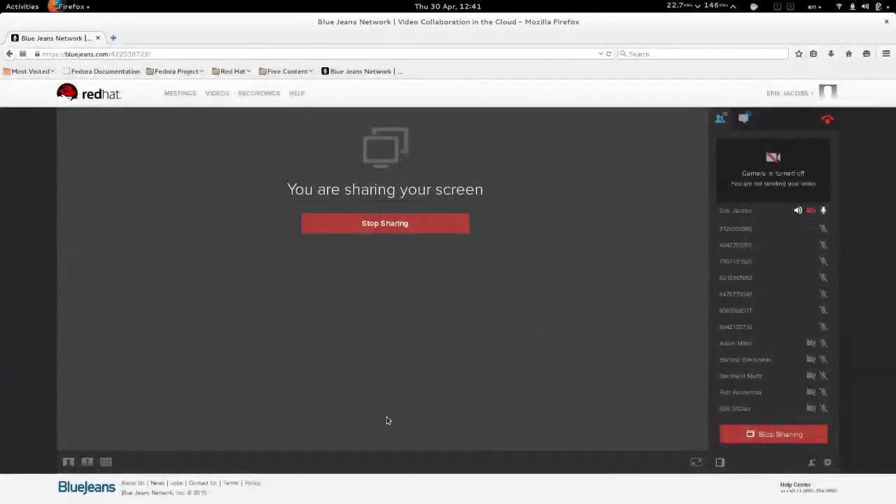
key(super)
text(sou)
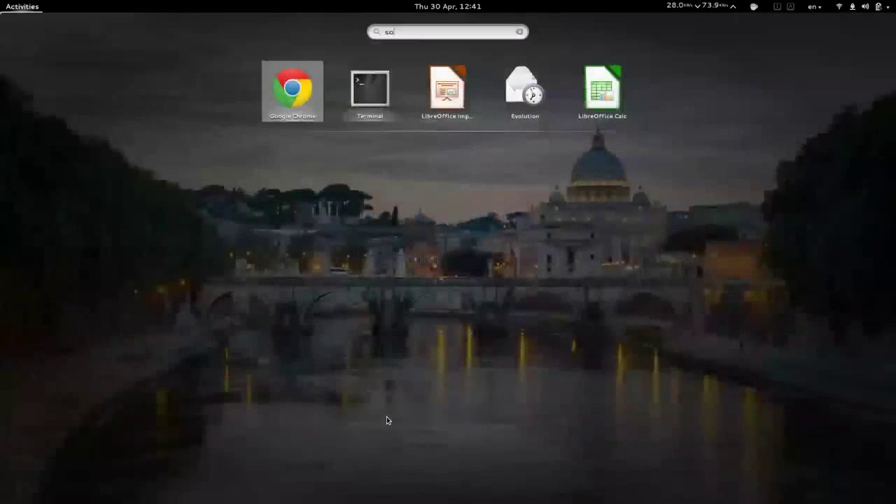
key(BackSpace)
key(BackSpace)
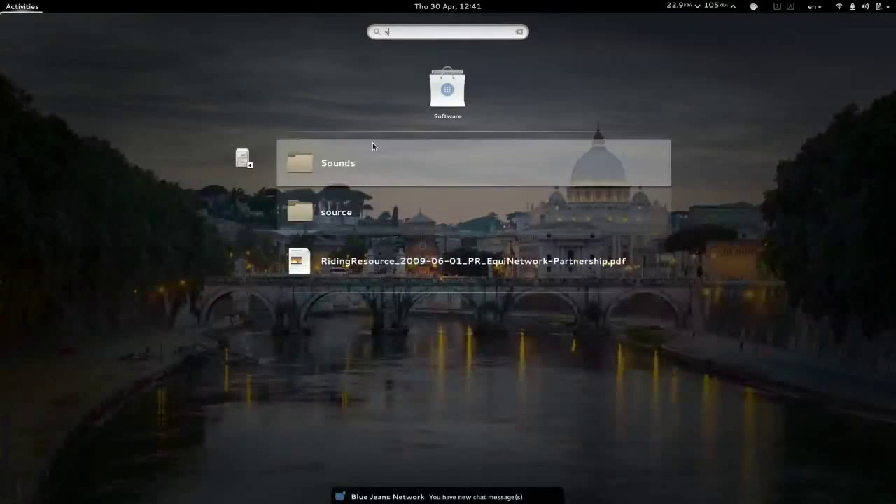
text(et)
click(355, 73)
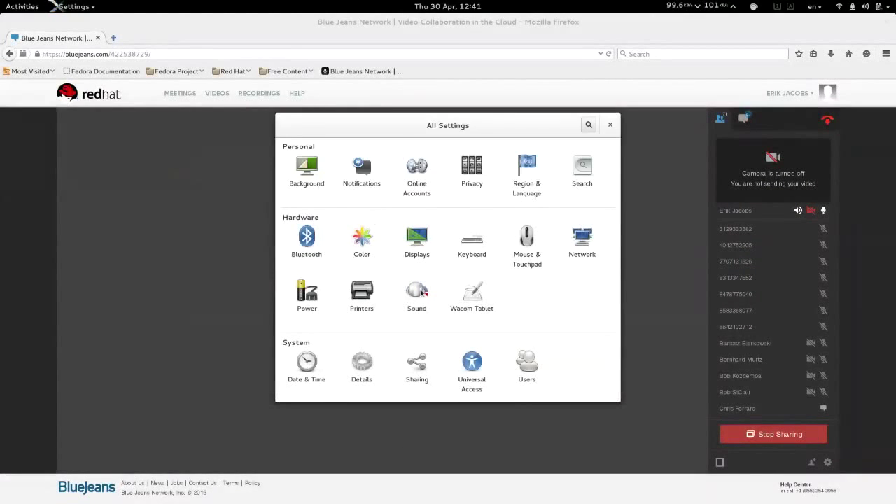
click(416, 293)
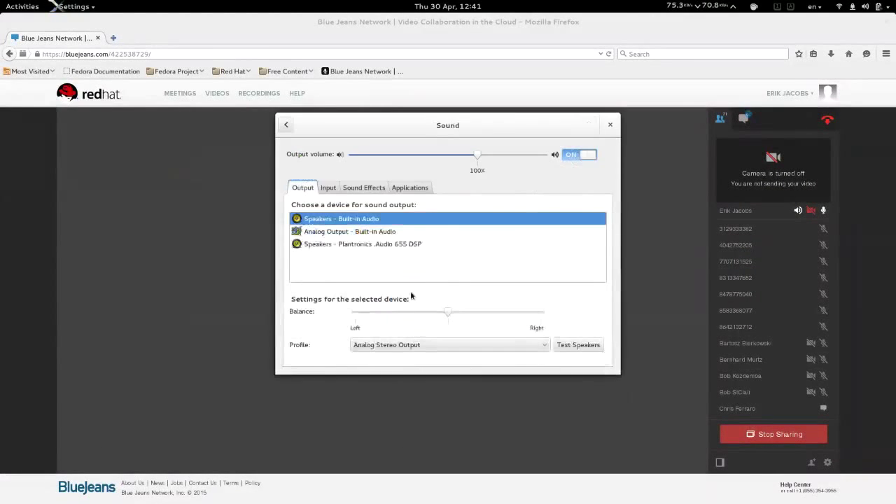
Choose Microphone - Plantronics .Audio 655 DSP as the sound input device and raise its input volume.
click(331, 189)
click(363, 280)
click(364, 292)
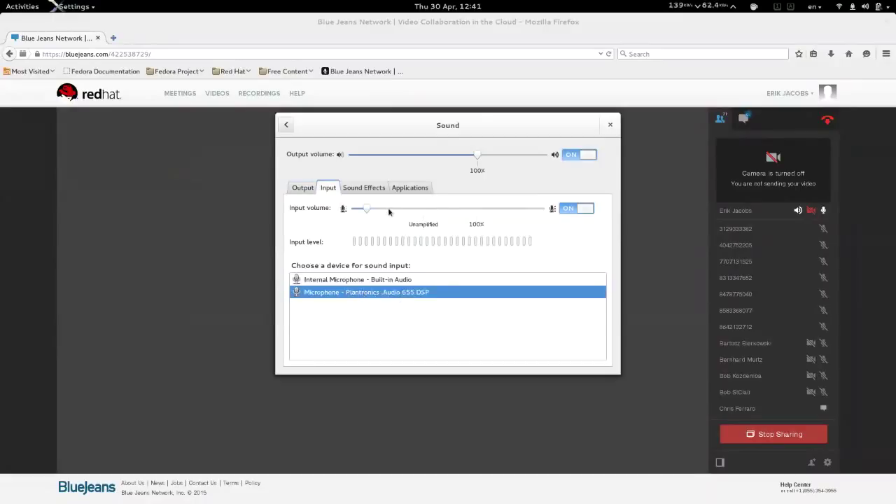
click(363, 282)
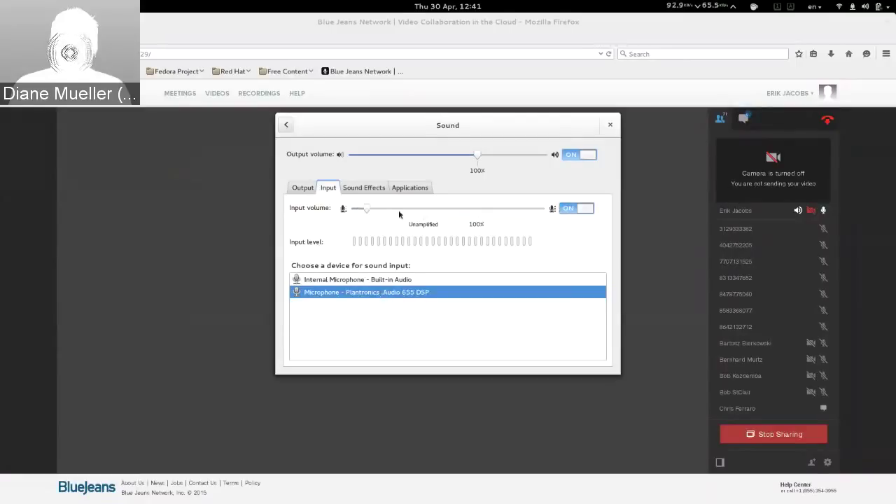
drag(383, 216, 416, 210)
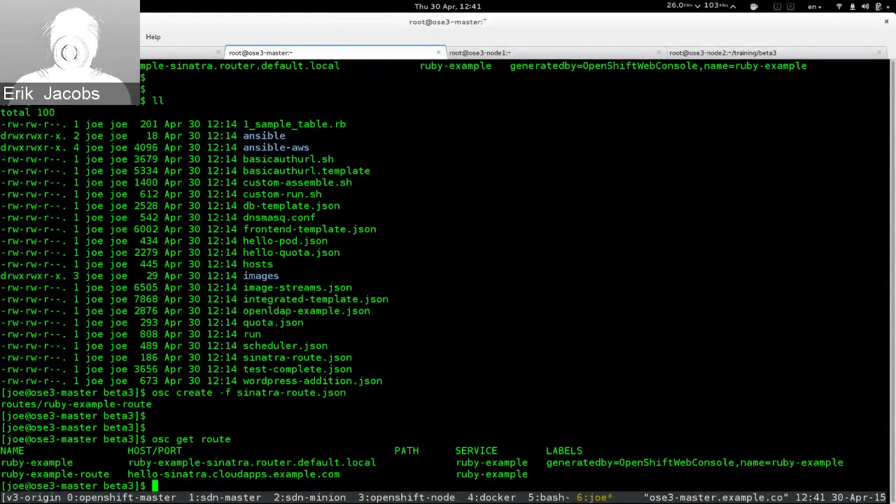
Test the new Sinatra route by running curl against hello-sinatra.cloudapps.example.com.
key(Return)
text(curl)
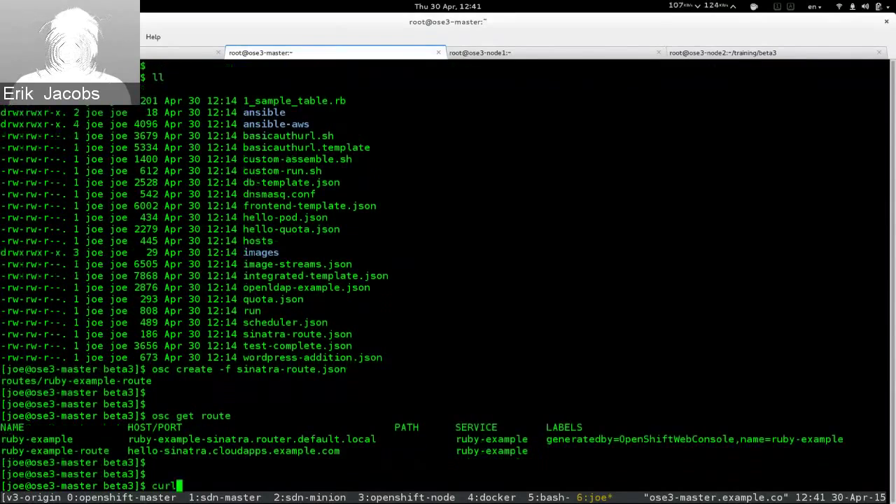
text( hello-sinatra.e)
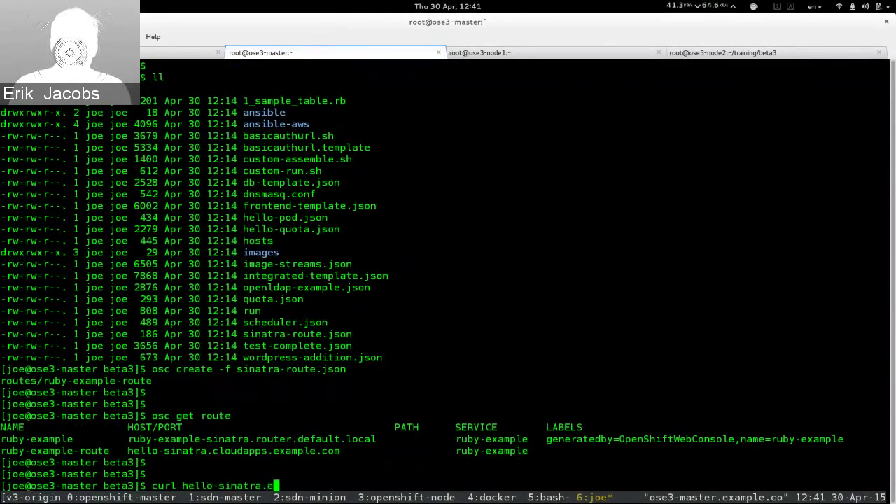
key(BackSpace)
text(cloudapps.e)
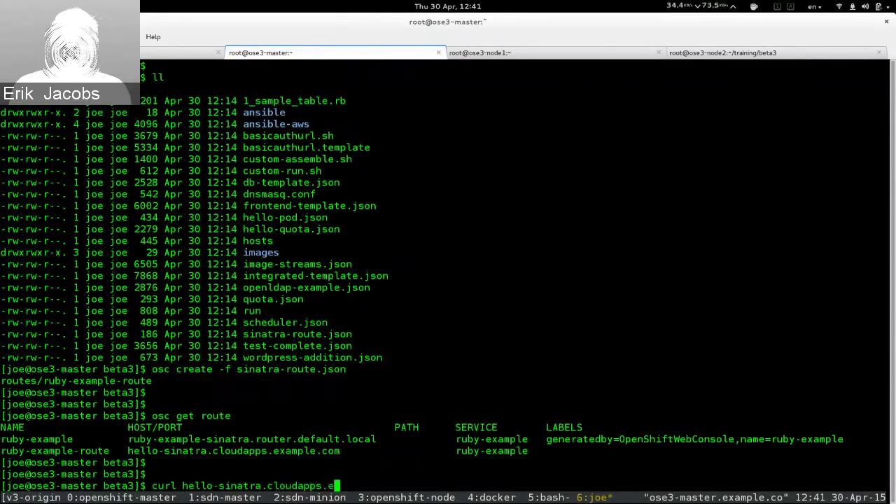
text(xample.com)
key(Return)
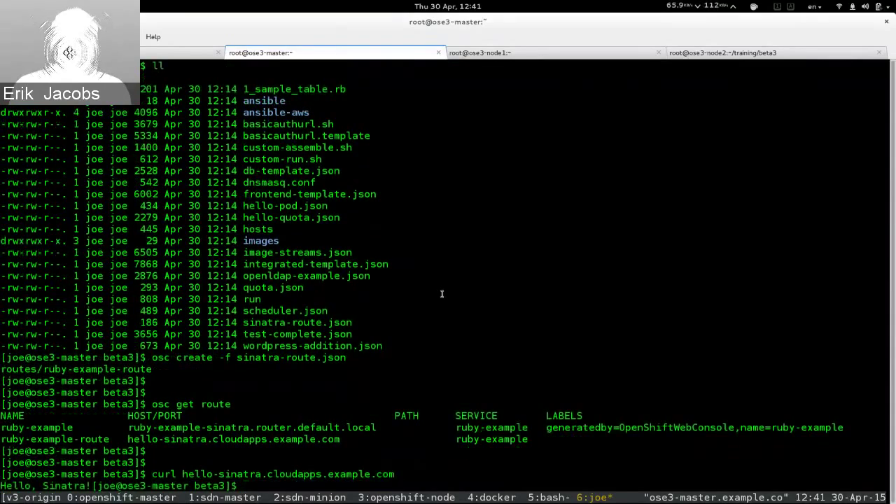
key(Return)
key(Return)
key(Return)
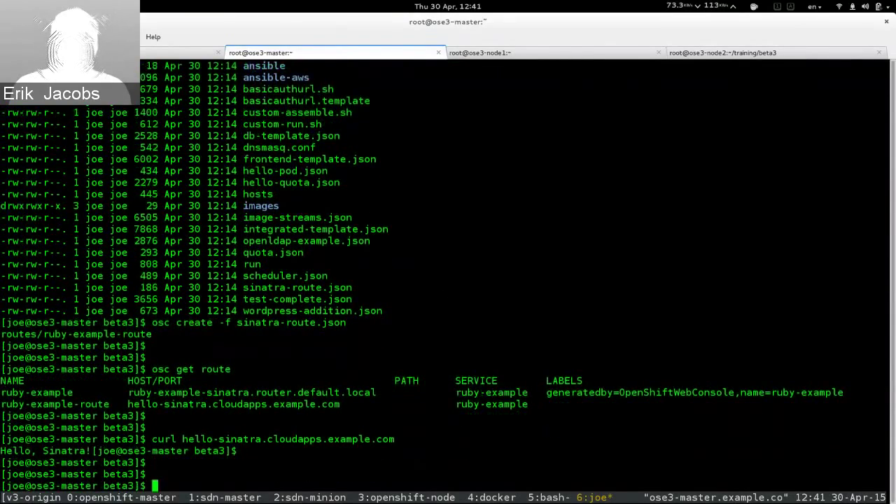
Check the Sound input settings over the Blue Jeans meeting and return to the terminal's workspace.
key(ctrl+alt+Up)
key(ctrl+alt+Up)
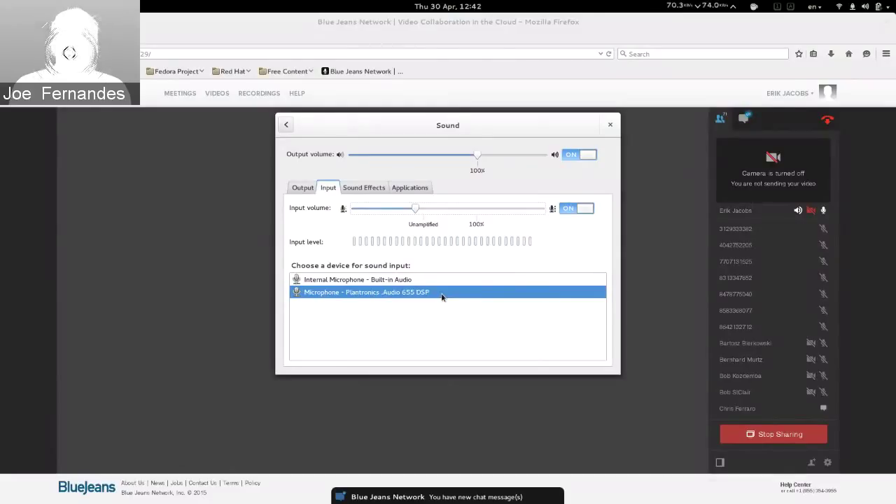
key(ctrl+alt+Down)
Switch to the OpenShift web console in Chrome and view the Sinatra Example project's services.
key(alt+Tab)
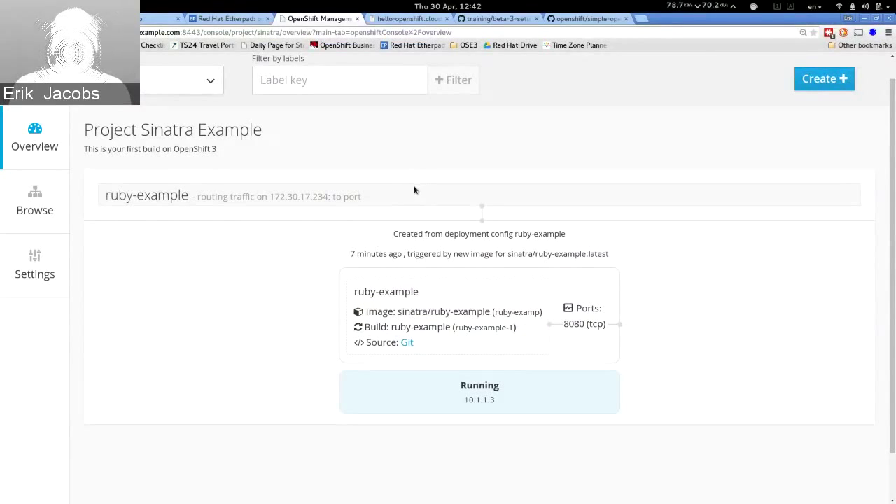
click(40, 220)
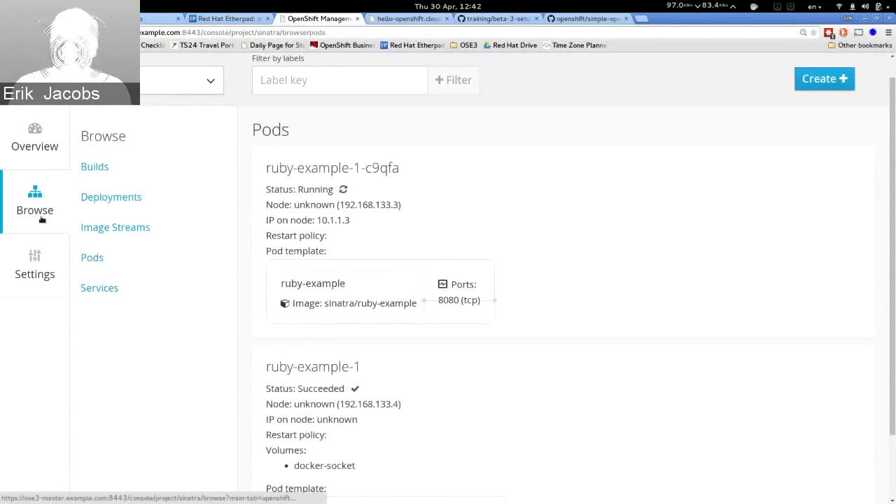
click(112, 293)
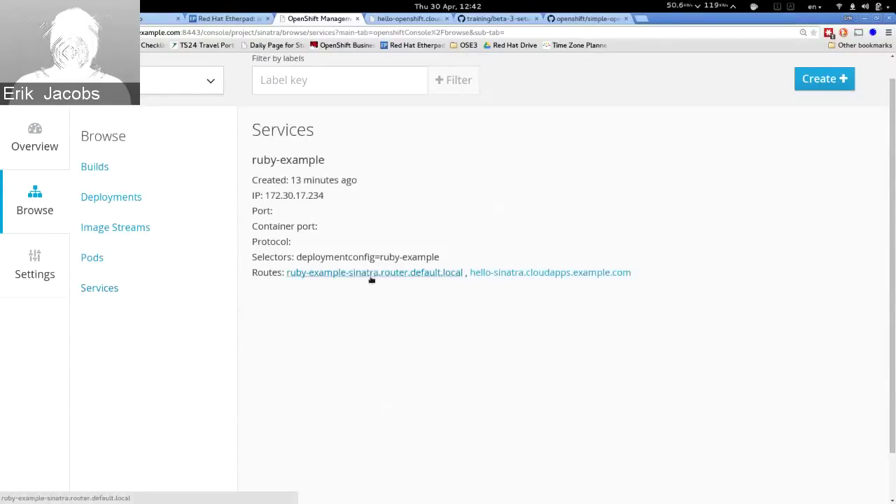
View the hello-sinatra.cloudapps.example.com route in a new tab, and close that tab and the hello-openshift one.
right_click(528, 277)
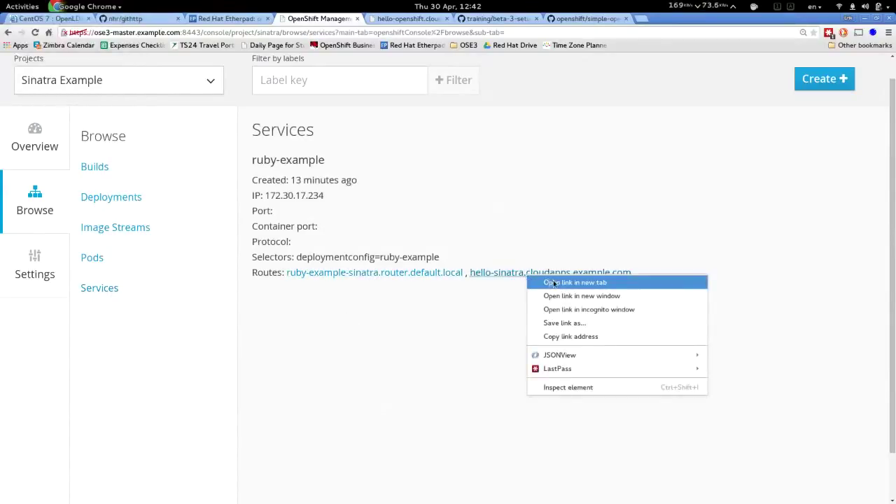
click(553, 282)
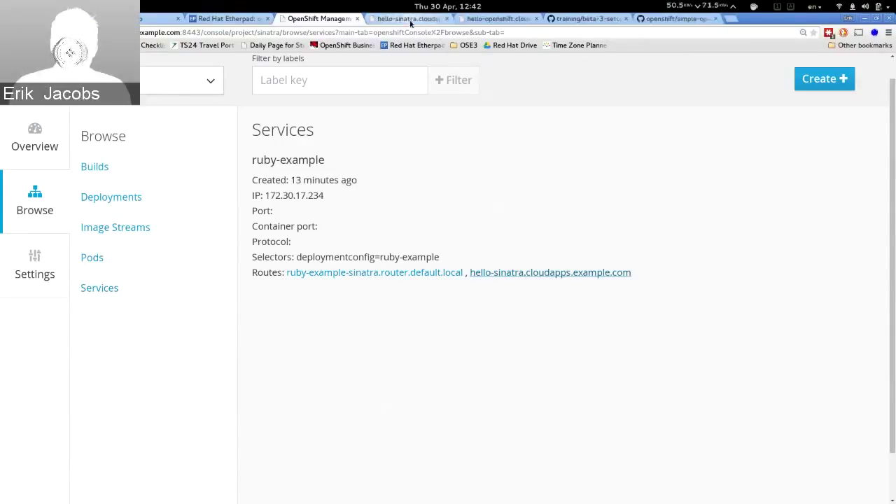
click(411, 20)
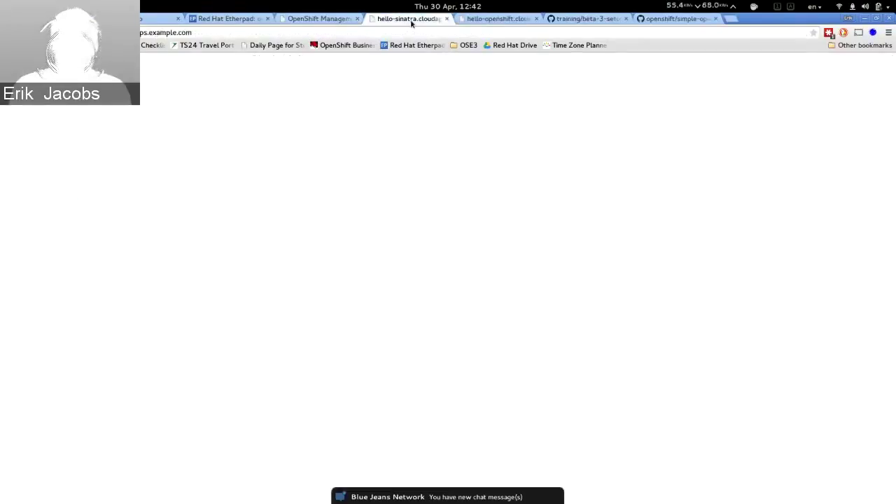
click(447, 19)
click(446, 19)
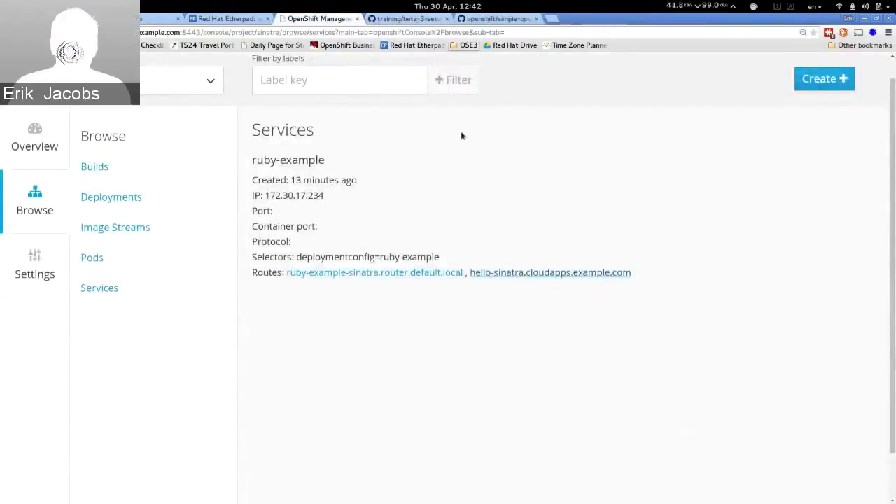
Find "A Project for the Quickstart" in the beta-3-setup.md guide and copy its openshift admin new-project command.
key(alt+Tab)
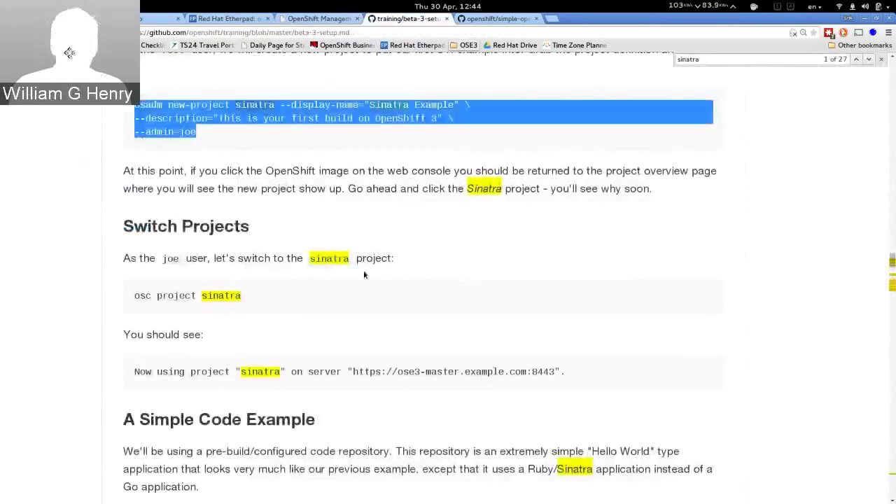
scroll(363, 272, down, 5)
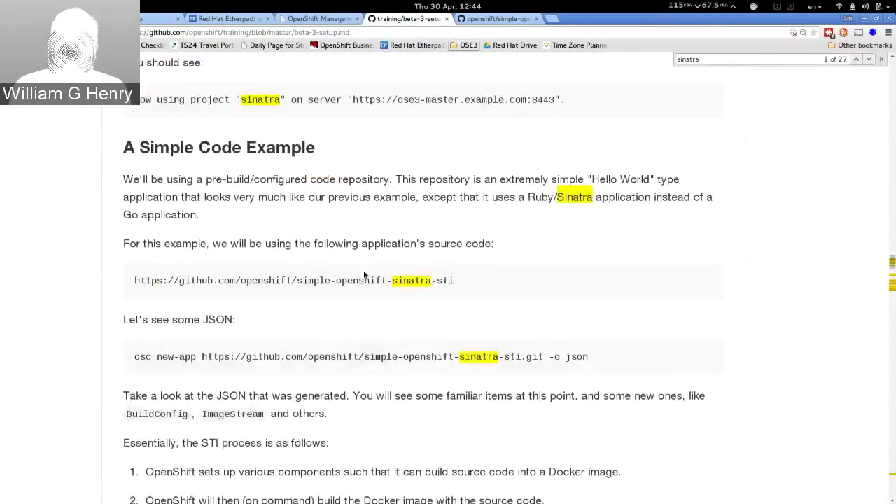
scroll(363, 274, down, 12)
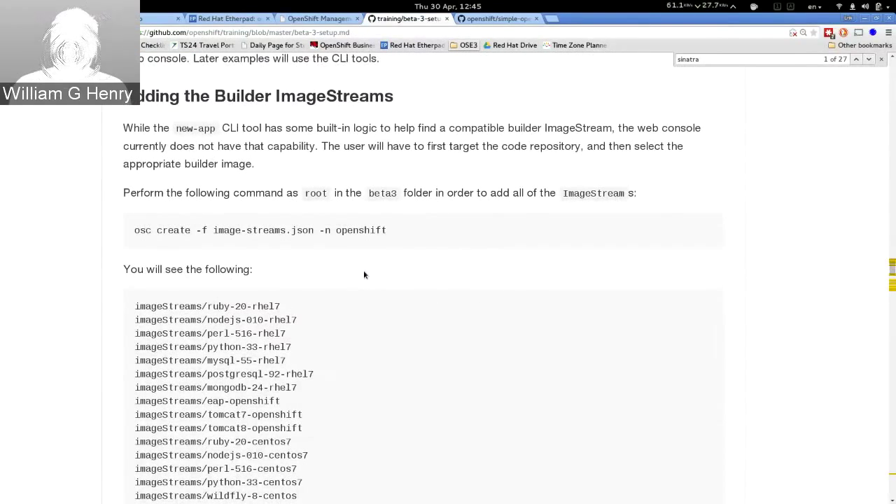
scroll(364, 274, down, 6)
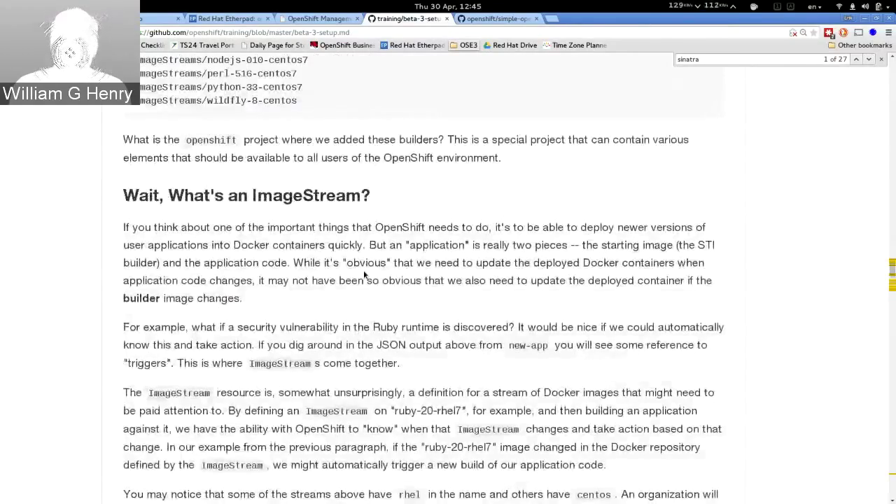
scroll(363, 275, down, 20)
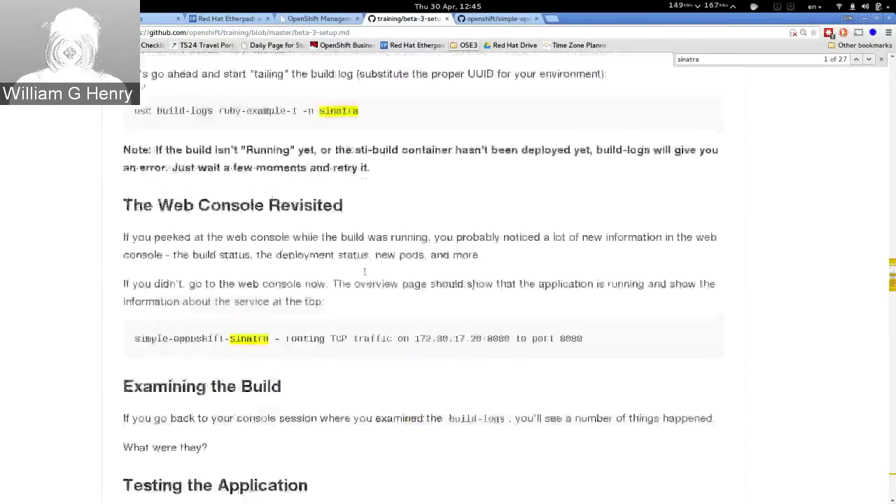
scroll(364, 273, down, 20)
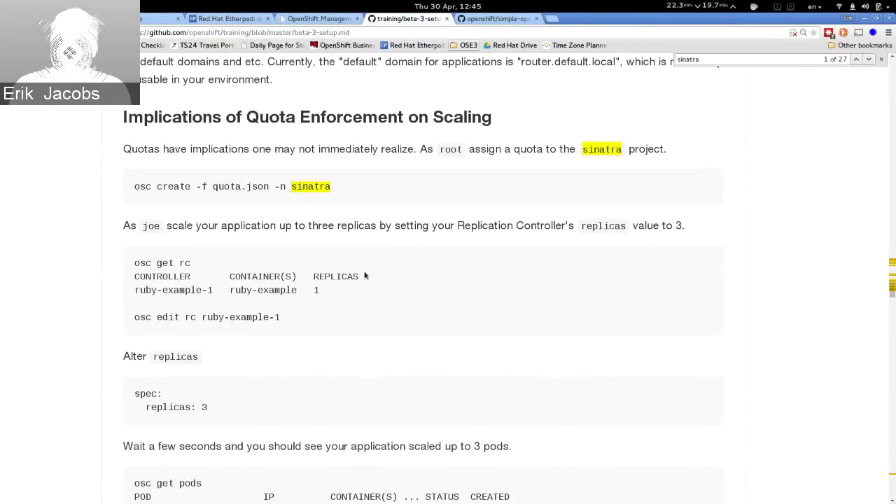
scroll(364, 275, down, 6)
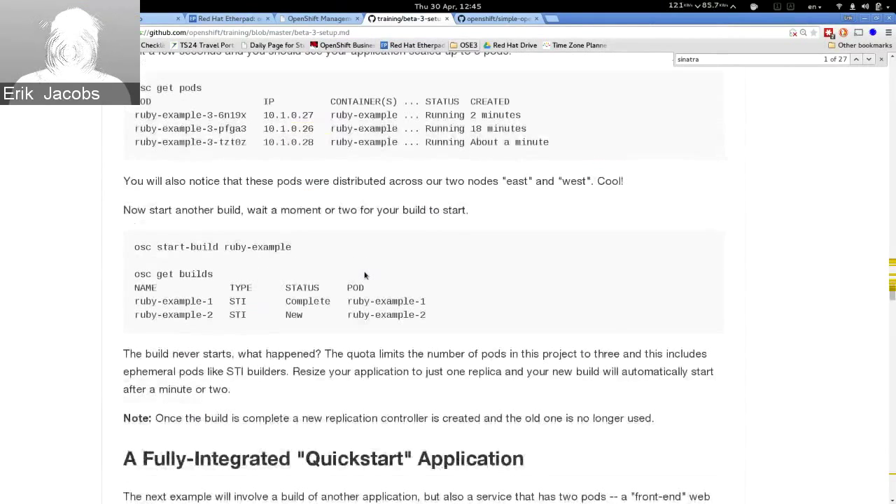
scroll(364, 275, down, 6)
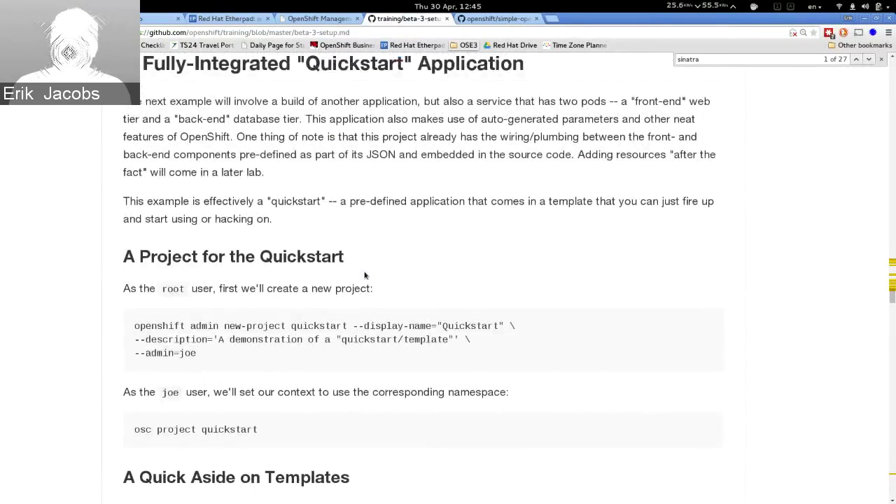
drag(198, 354, 135, 325)
key(ctrl+c)
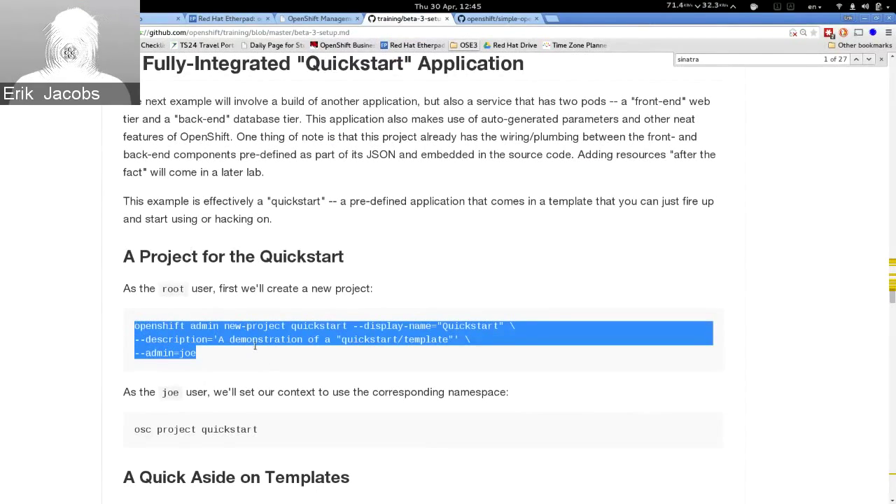
Switch to the root shell in the terminal and run the copied command to create the quickstart project with display name "Quickstart".
key(alt+Tab)
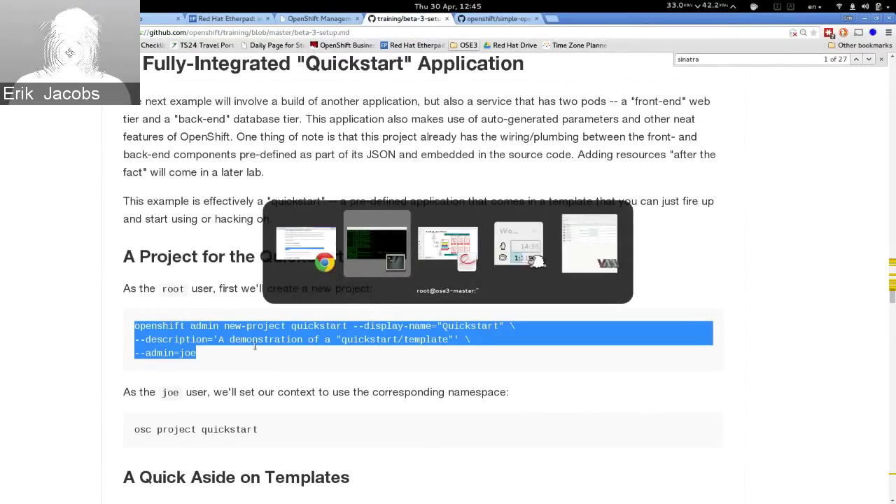
key(ctrl+b)
key(l)
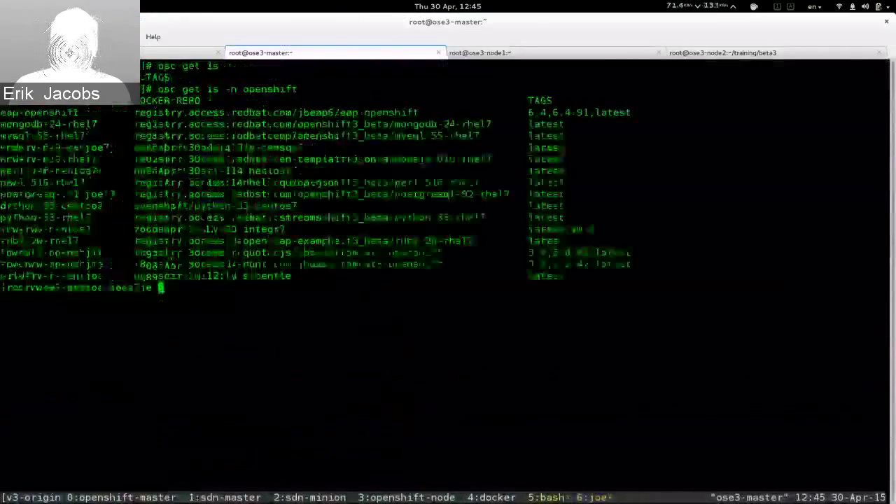
key(shift+Insert)
key(Return)
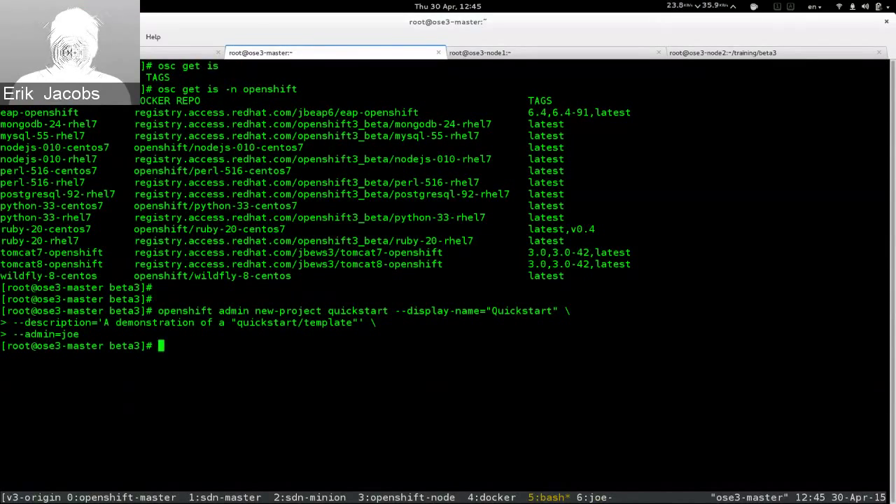
Return to the OpenShift web console in Chrome and open the Quickstart project from the projects list.
key(alt+Tab)
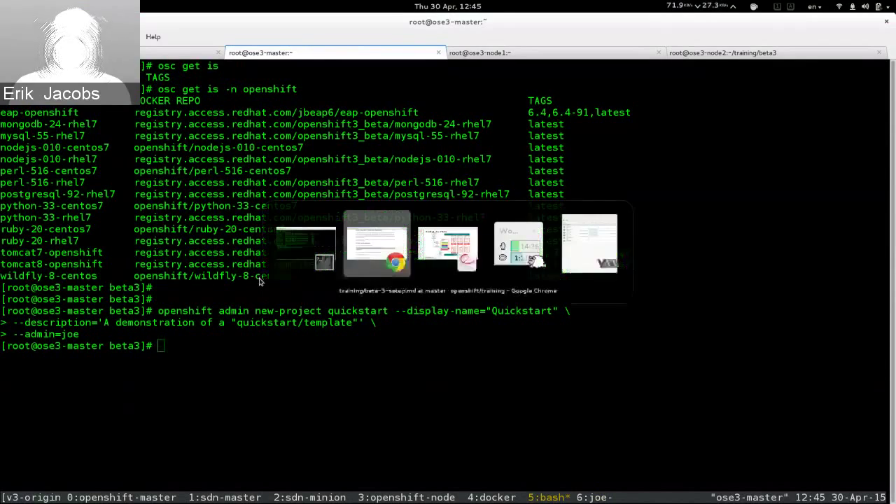
key(ctrl+Page_Up)
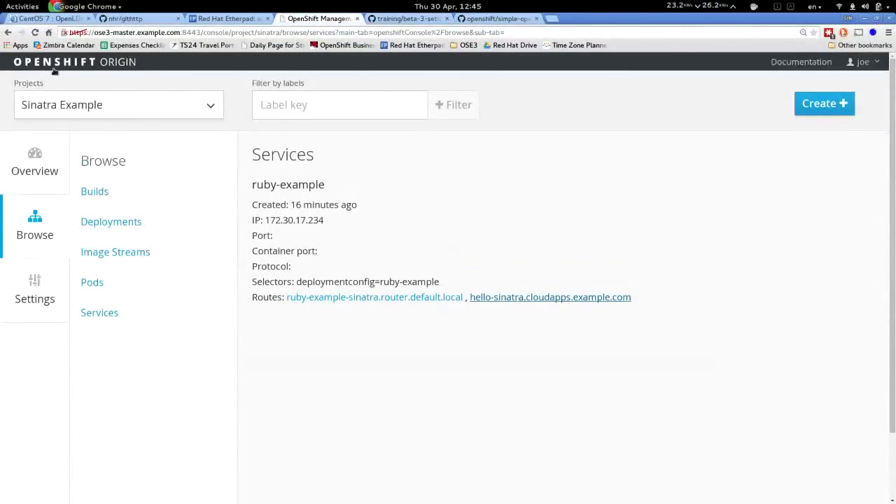
click(58, 70)
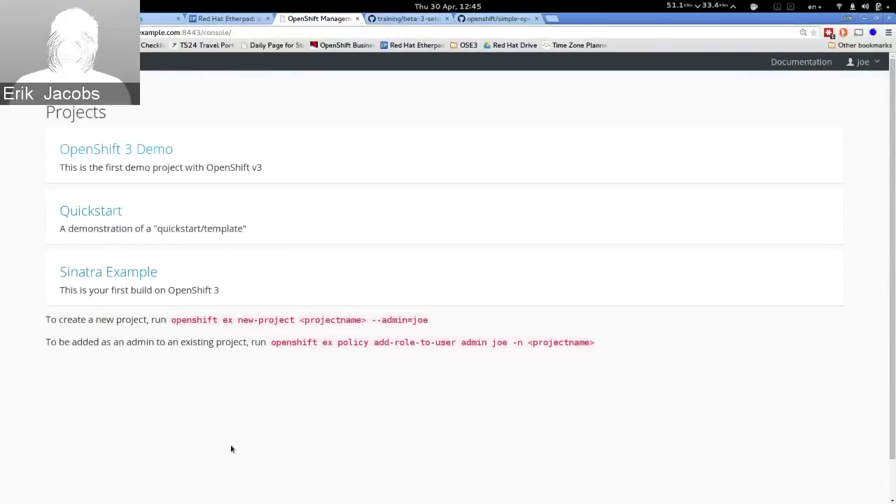
click(105, 220)
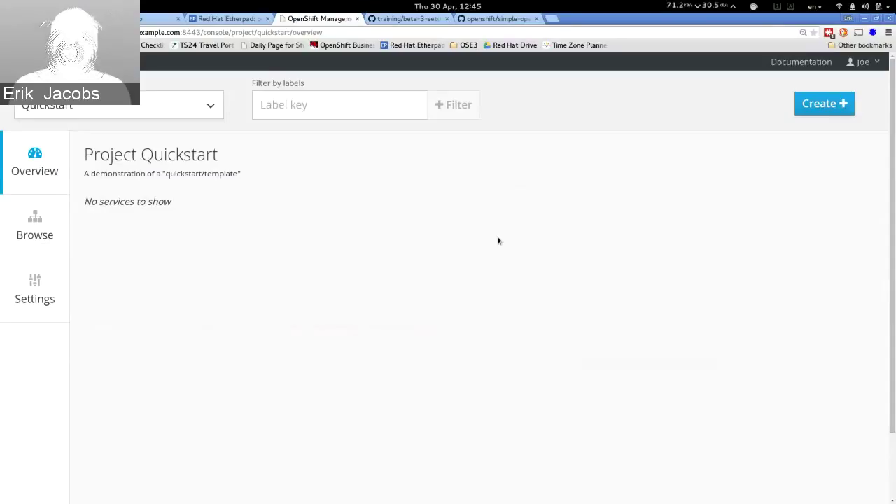
Start creating an application in the Quickstart project and browse all available templates.
click(830, 114)
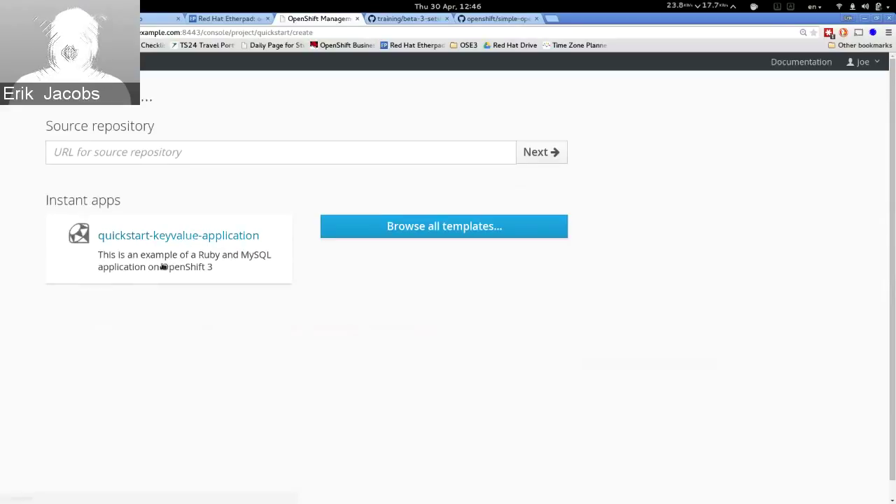
drag(48, 199, 134, 200)
click(208, 356)
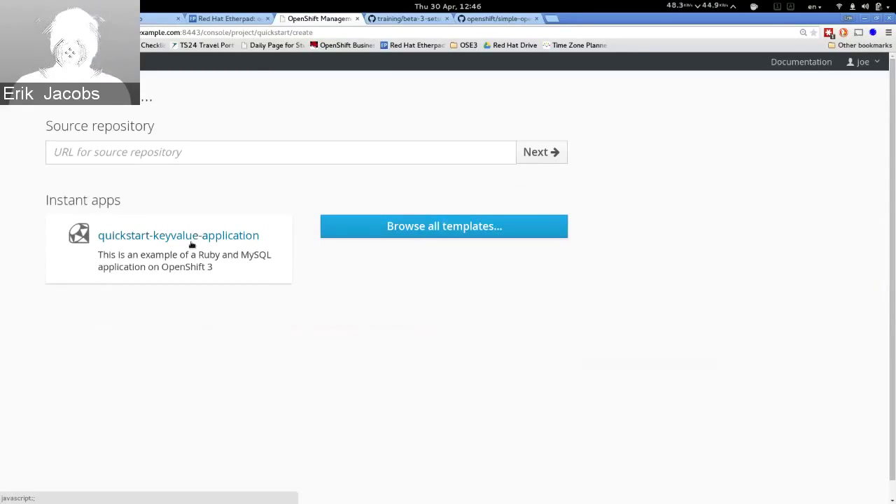
click(425, 230)
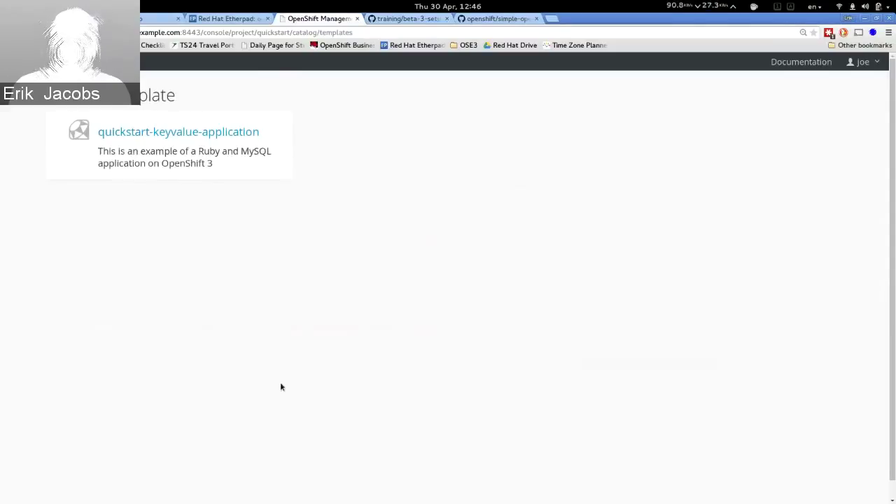
Select the quickstart-keyvalue-application template and review its images, labels and parameters.
click(190, 138)
drag(398, 210, 459, 206)
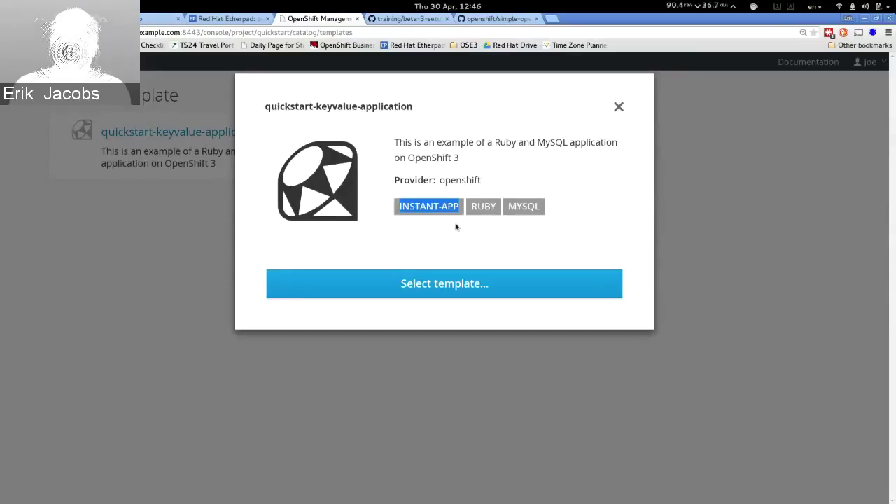
click(457, 287)
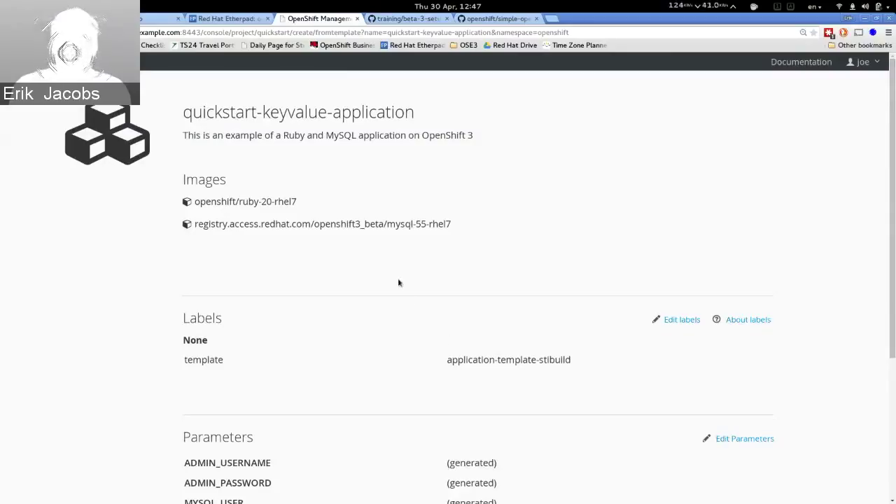
scroll(397, 283, down, 3)
scroll(398, 293, down, 3)
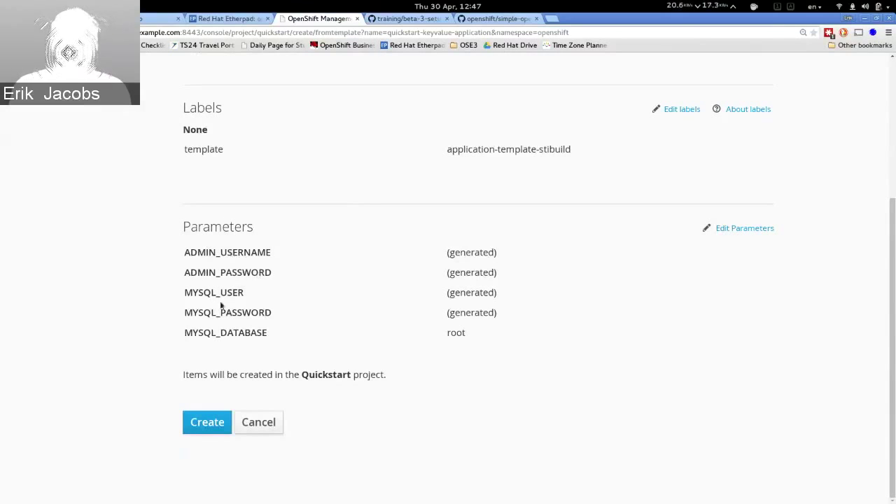
Review the quickstart-keyvalue-application template's parameters and create the application in the Quickstart project with those settings.
triple_click(462, 253)
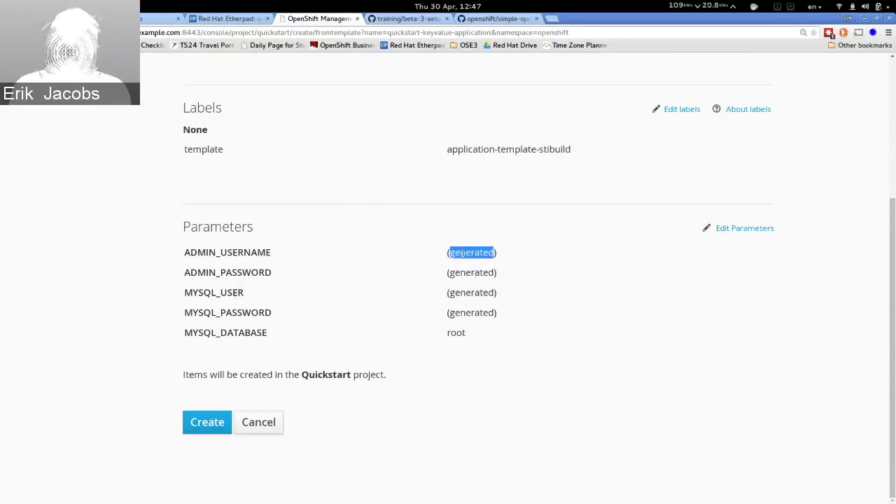
click(567, 353)
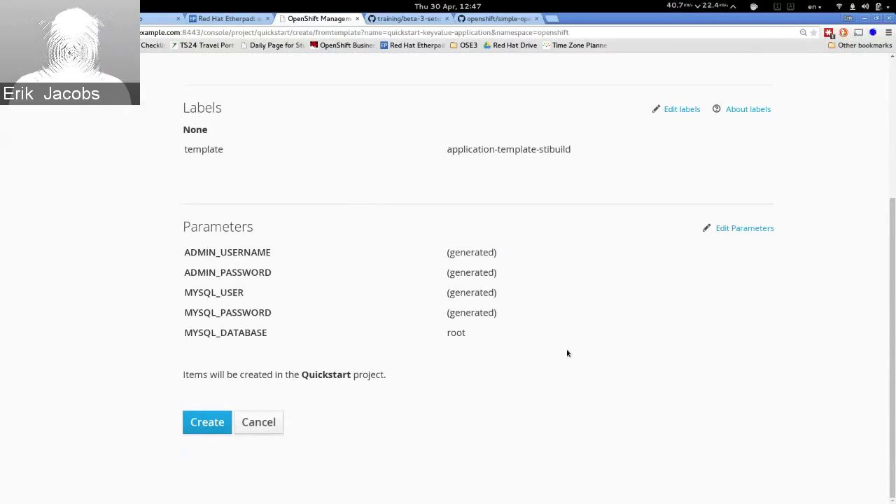
scroll(421, 324, up, 5)
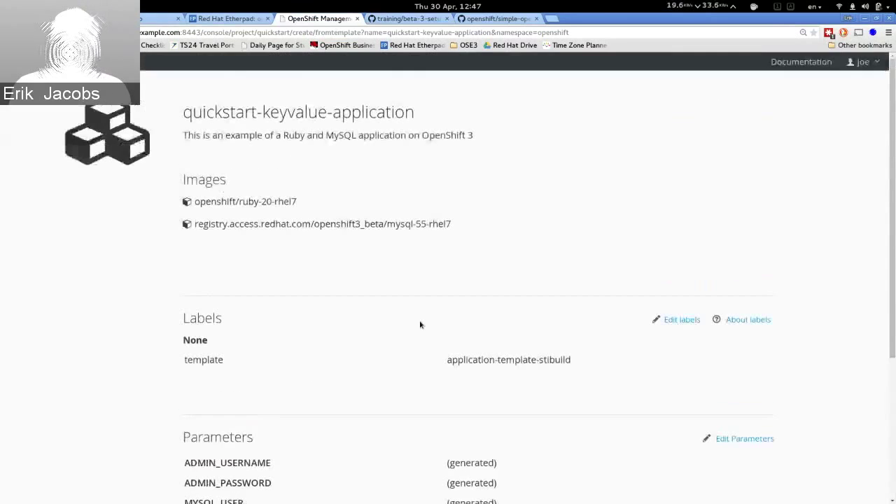
scroll(420, 322, down, 5)
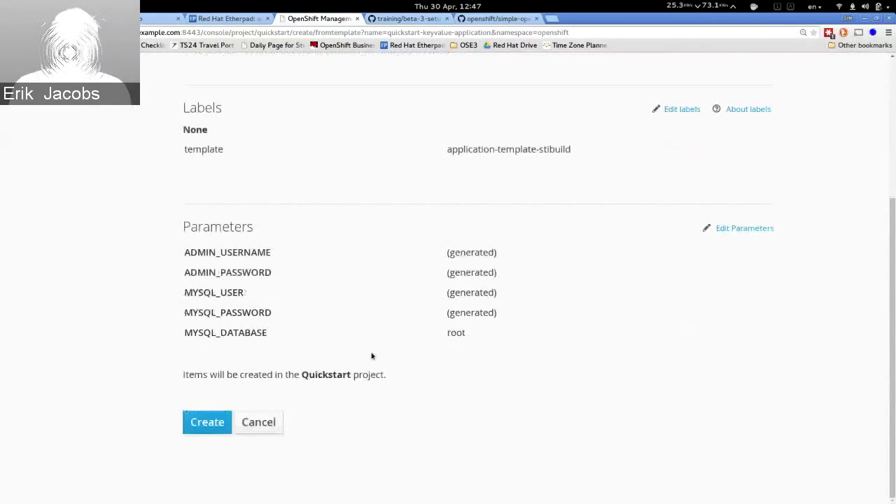
click(217, 425)
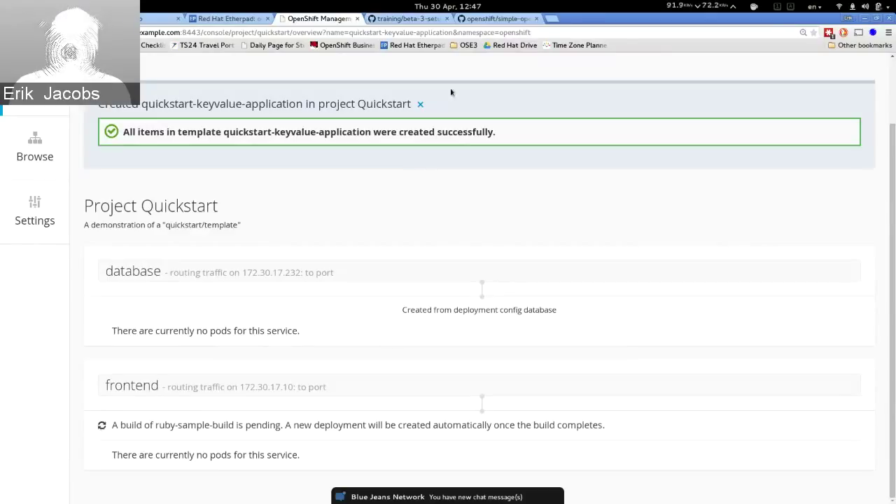
Dismiss the creation message and check the status of ruby-sample-build under the frontend service.
click(422, 104)
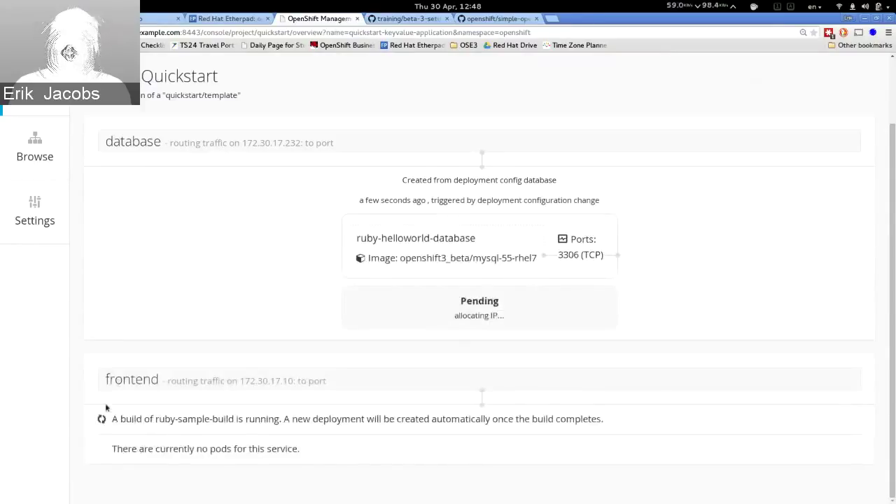
drag(111, 420, 284, 420)
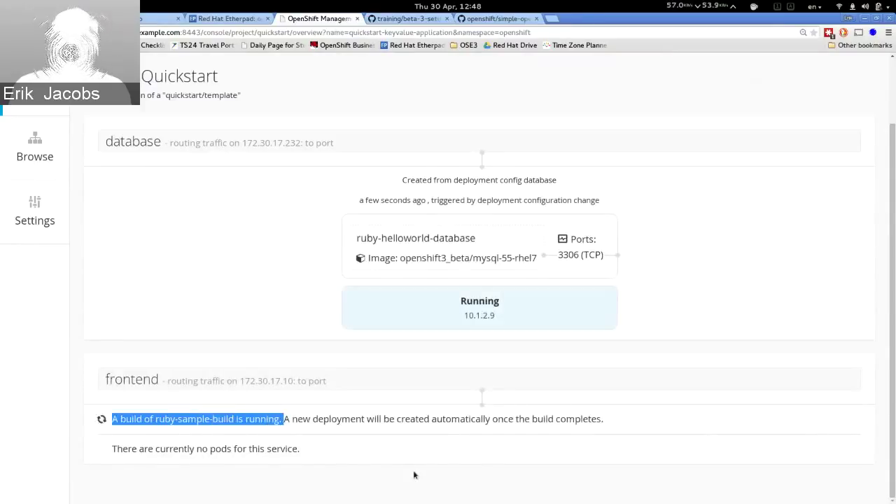
click(414, 483)
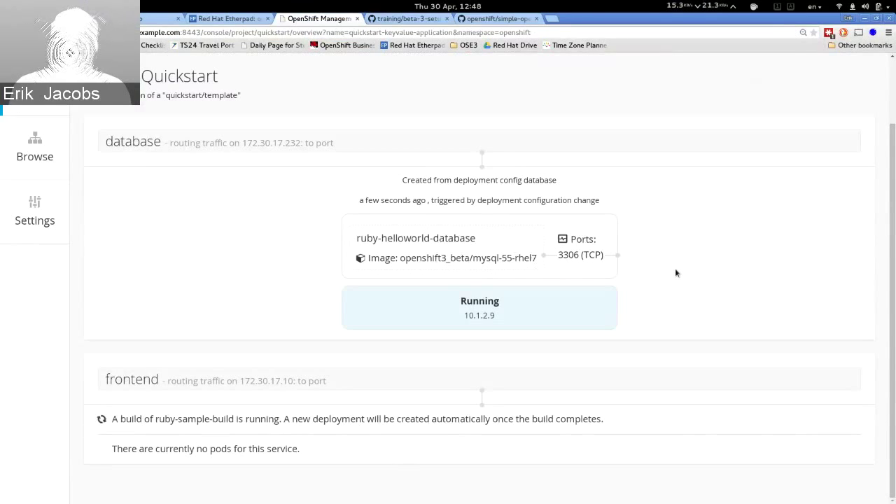
Switch to the regular user's shell in the terminal and list the current project's services with osc get service.
key(alt+Tab)
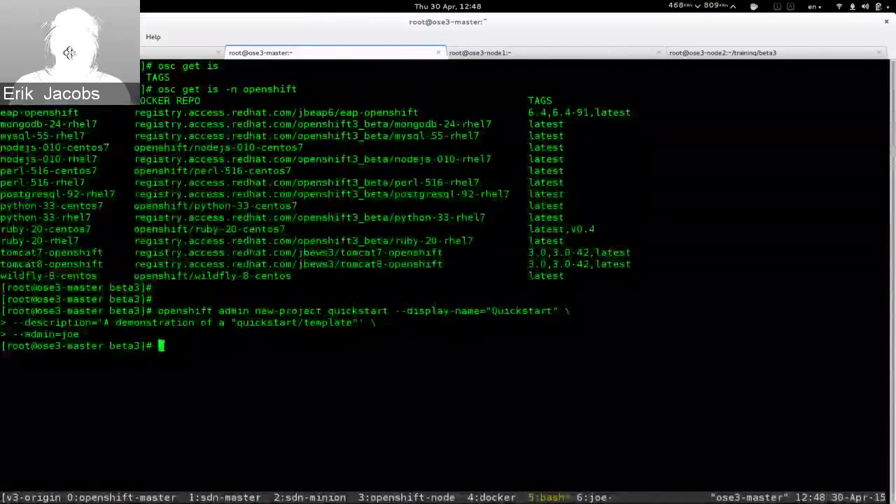
key(ctrl+l)
text(osc get service)
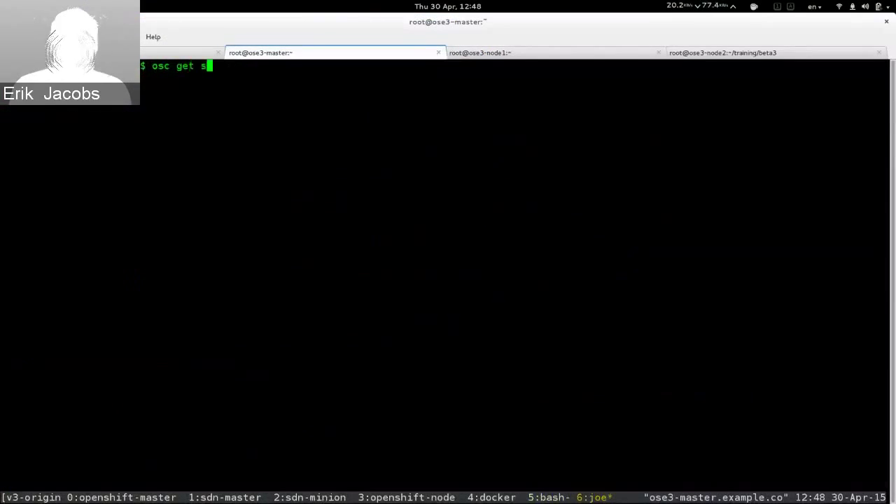
key(Return)
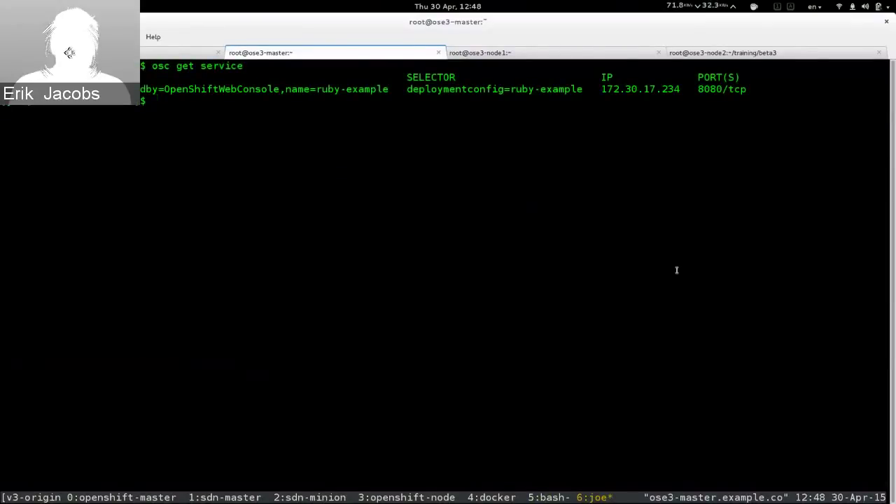
Try to switch osc to the integrated project, and set the active project to quickstart instead.
text(ose3-master beta3]$ osc project integrated)
key(Return)
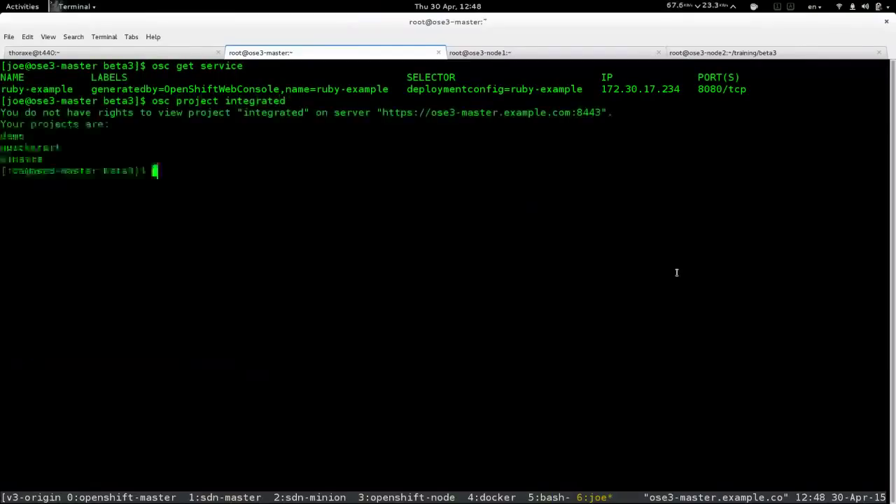
text(osc project )
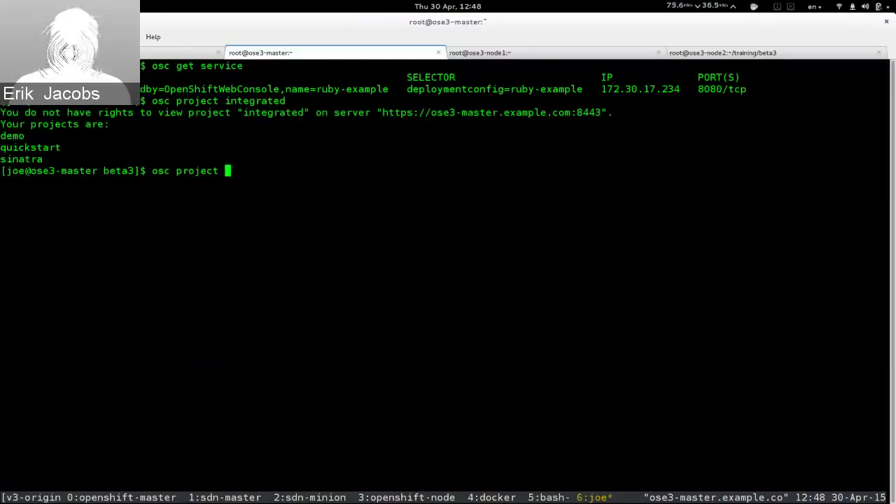
text(quickstart)
key(Return)
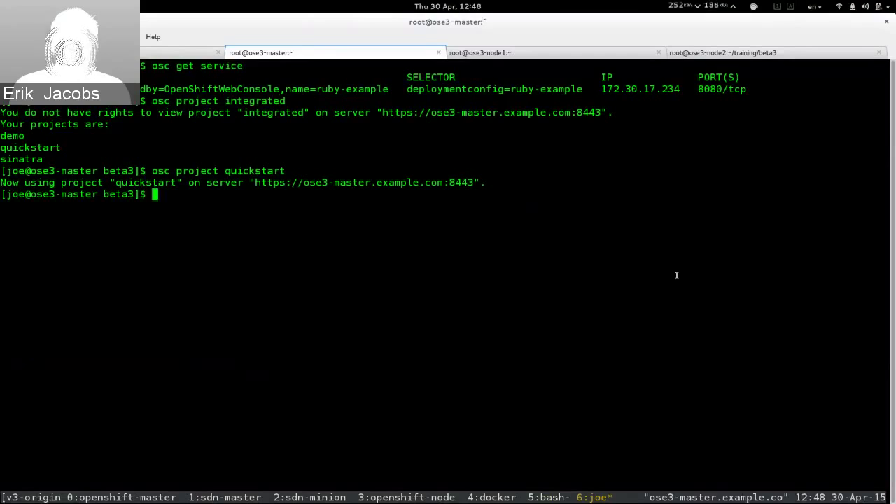
List the services of the quickstart project with osc get service.
key(Return)
key(Return)
text(osc get )
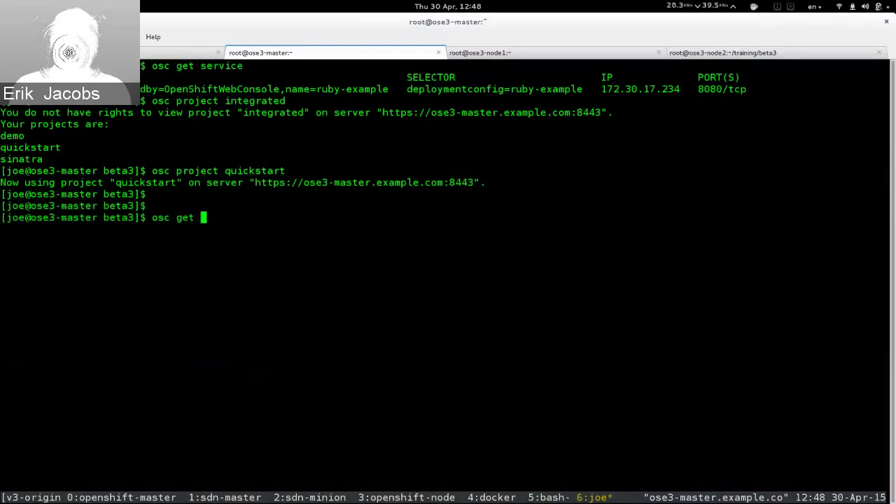
text(servicve)
key(Return)
key(Up)
key(BackSpace)
key(BackSpace)
text(e)
key(Return)
Test the database service by running curl against 172.30.17.232:5434.
text(curl )
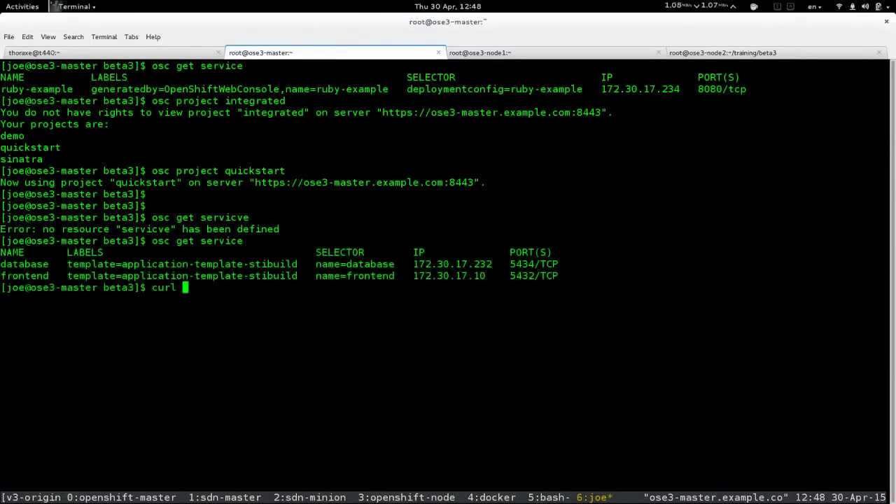
text(172.30.17.23)
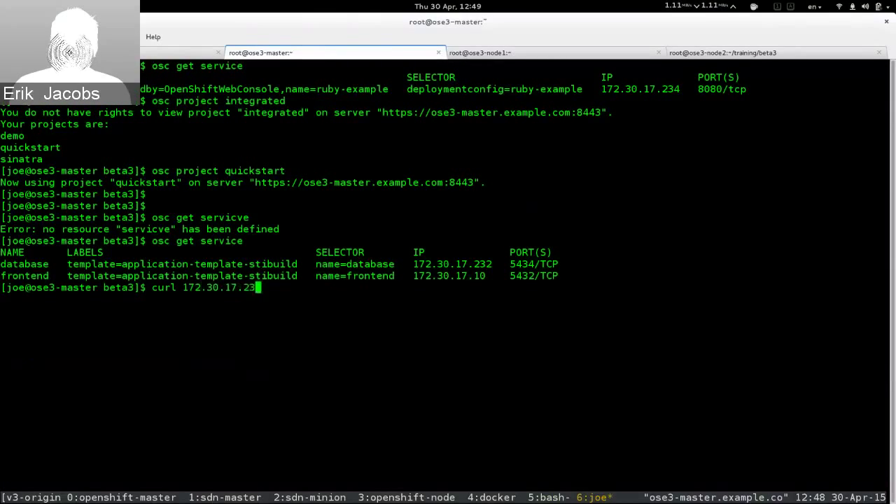
text(2:5434)
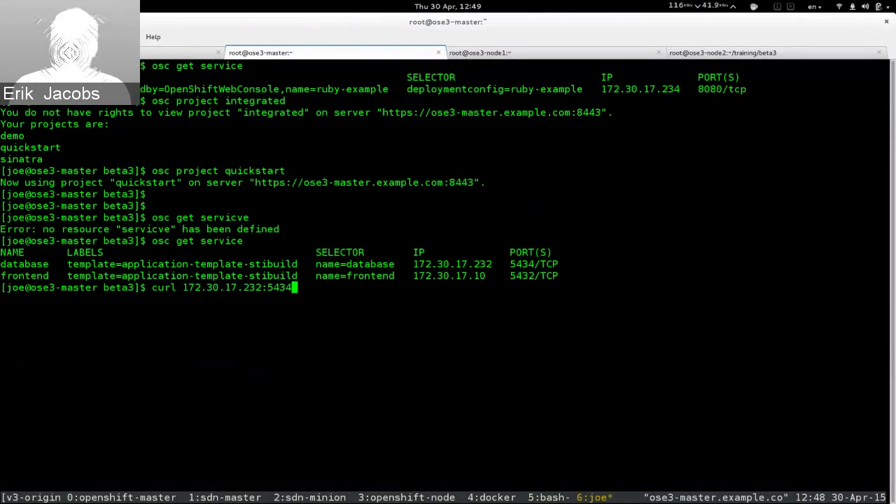
key(Return)
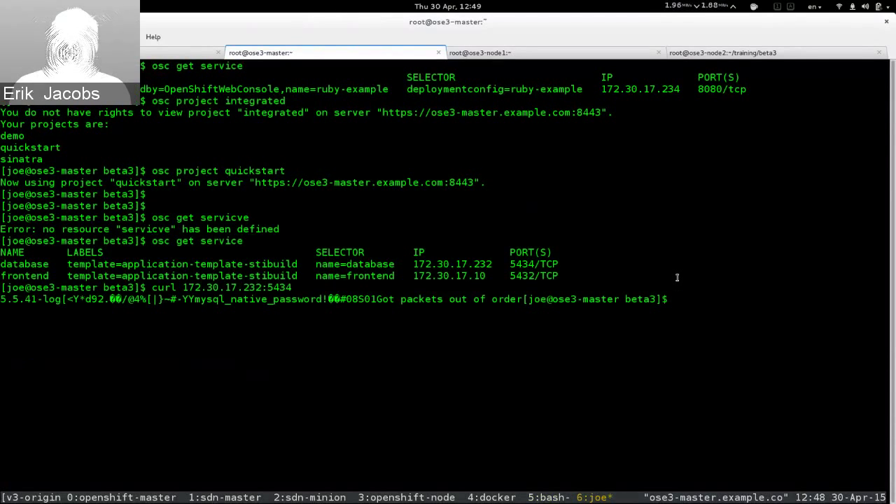
Return to the OpenShift web console in Chrome, check both deployments in the overview and browse the project's services.
key(alt+Tab)
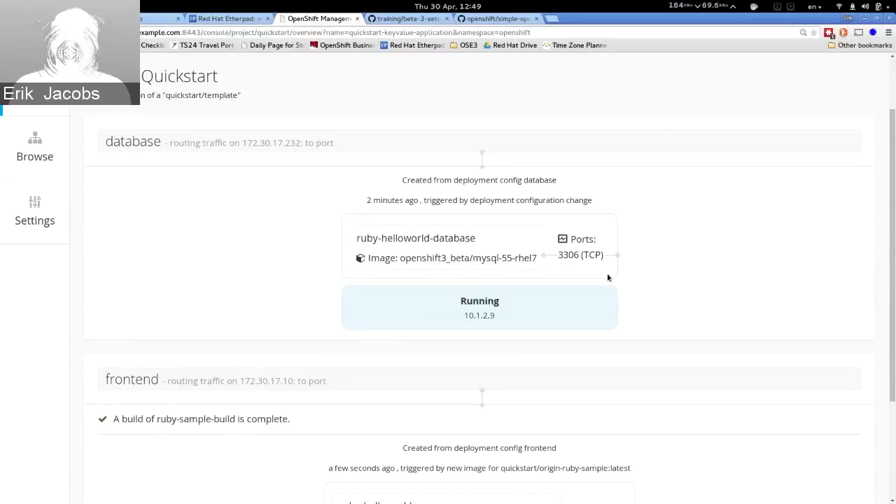
scroll(607, 277, down, 4)
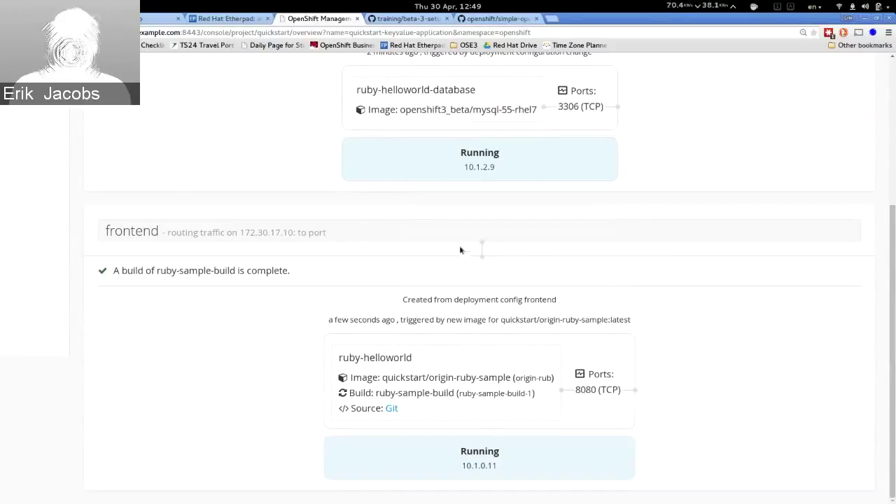
scroll(188, 340, up, 1)
scroll(188, 341, up, 5)
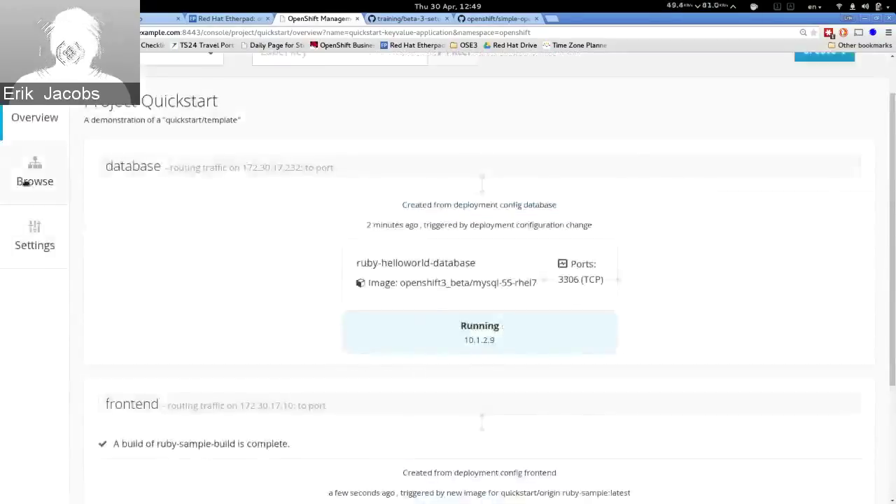
click(32, 180)
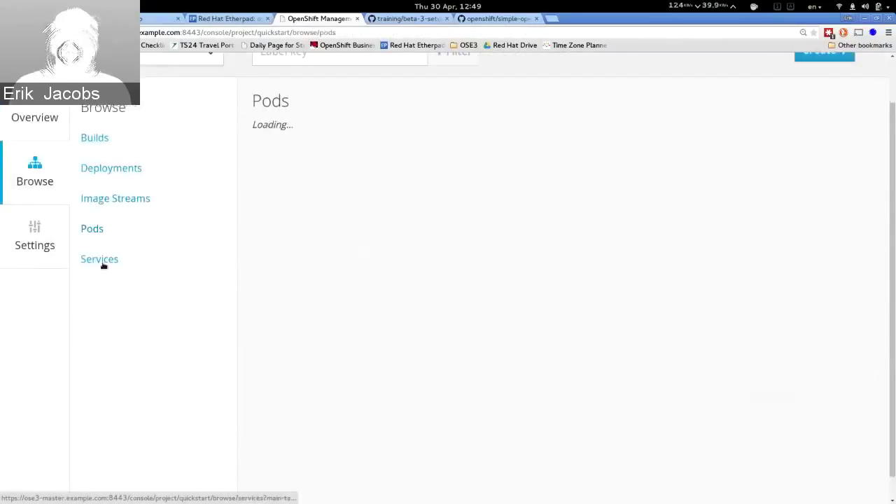
click(102, 261)
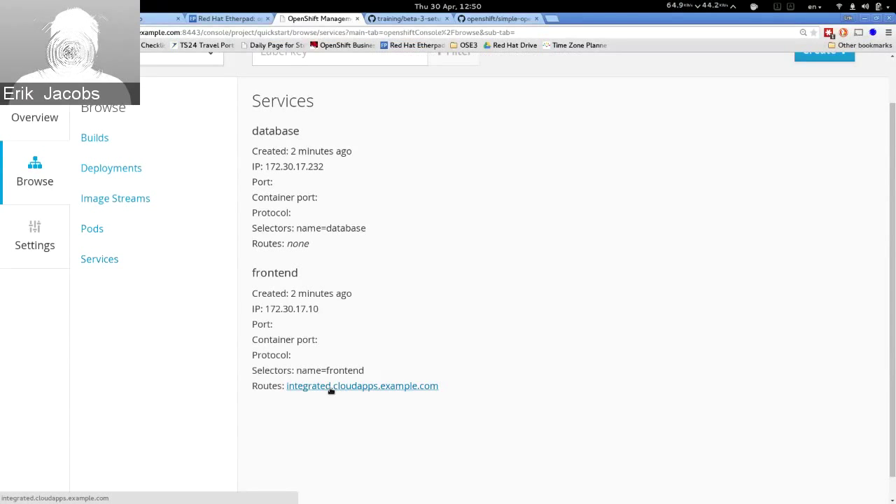
Open the frontend service's route integrated.cloudapps.example.com in a new browser tab and switch to it.
right_click(411, 385)
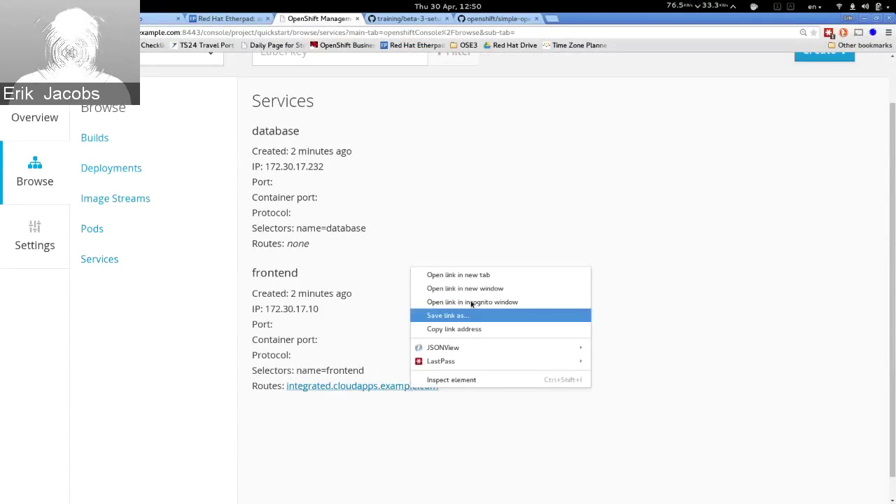
click(474, 276)
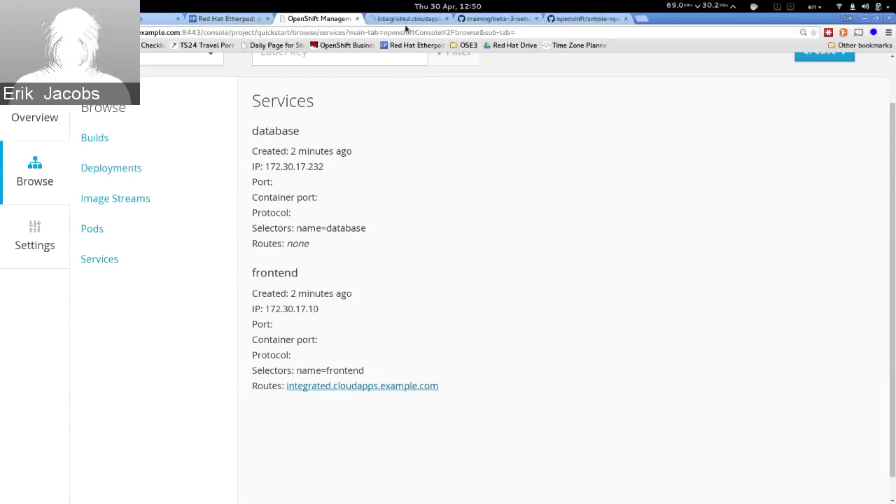
key(ctrl+Tab)
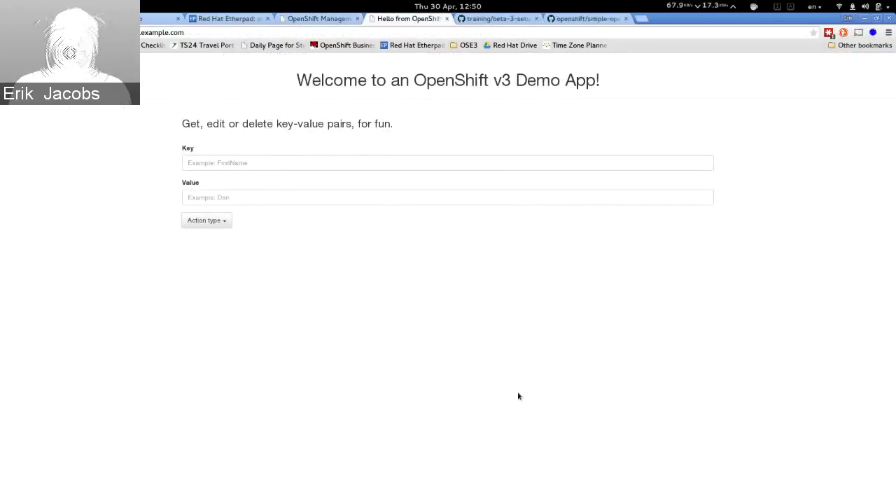
Store the key "openshift" with the value "isawesome" in the demo app using the Put action.
click(263, 165)
text(openshift)
key(Tab)
text(isawesome)
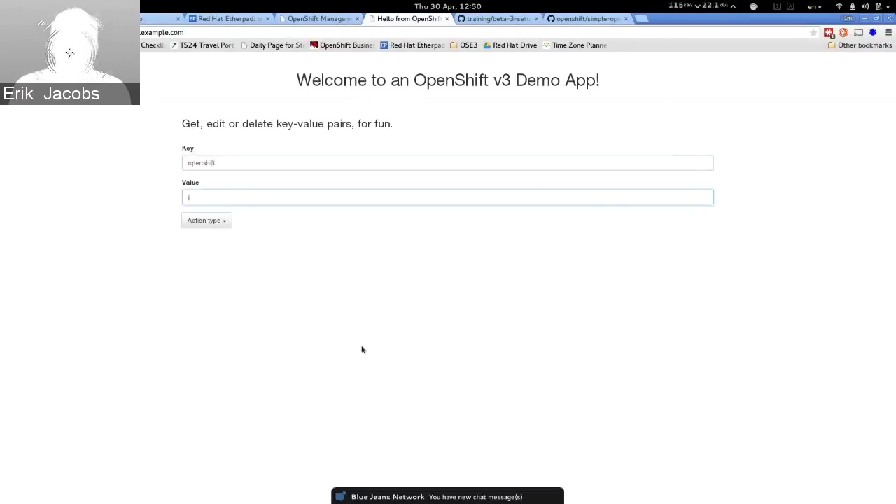
click(205, 221)
click(206, 250)
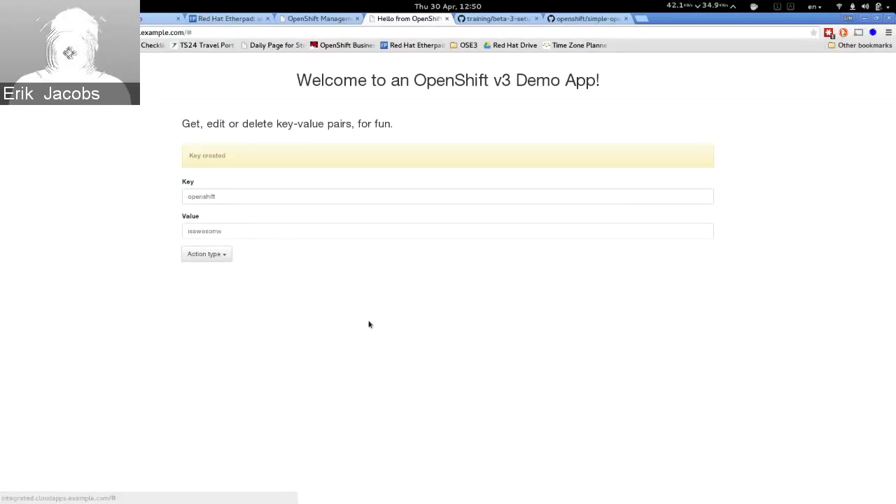
Clear the value and retrieve the stored value of the key "openshift" using the Get action.
double_click(232, 232)
key(BackSpace)
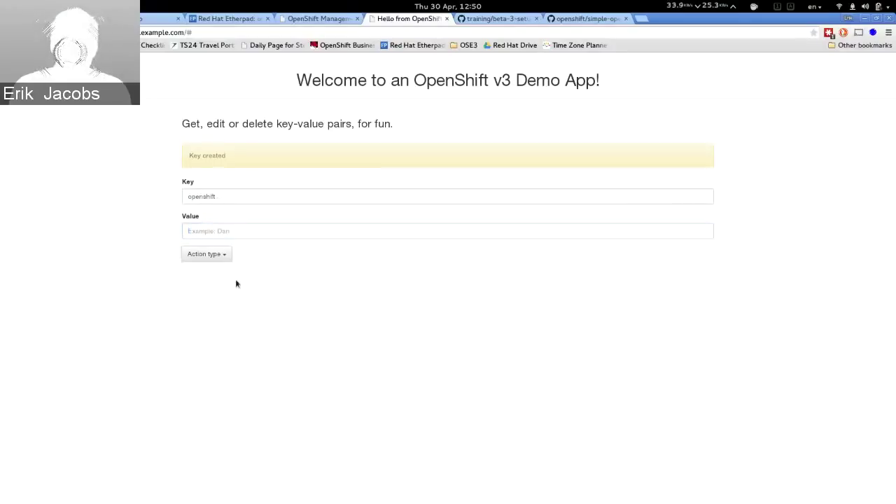
click(226, 255)
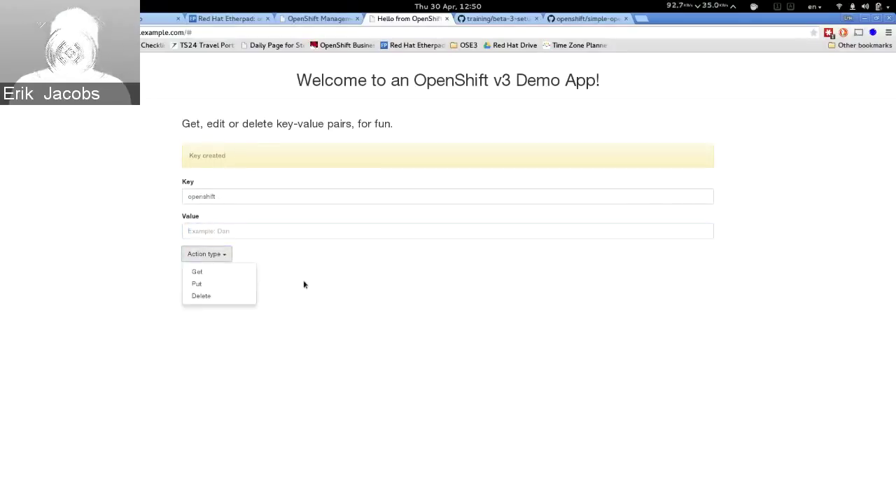
click(222, 273)
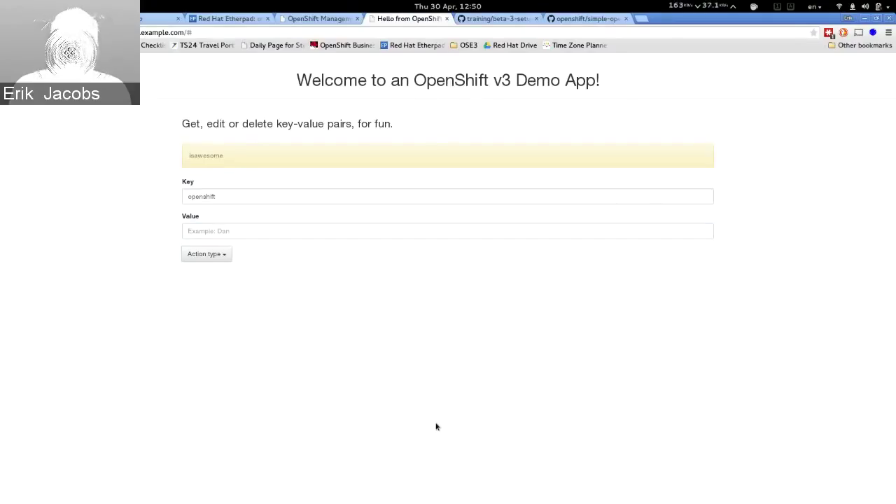
Switch to the beta-3-setup training guide on GitHub and search the page for "osc new-app".
key(ctrl+Tab)
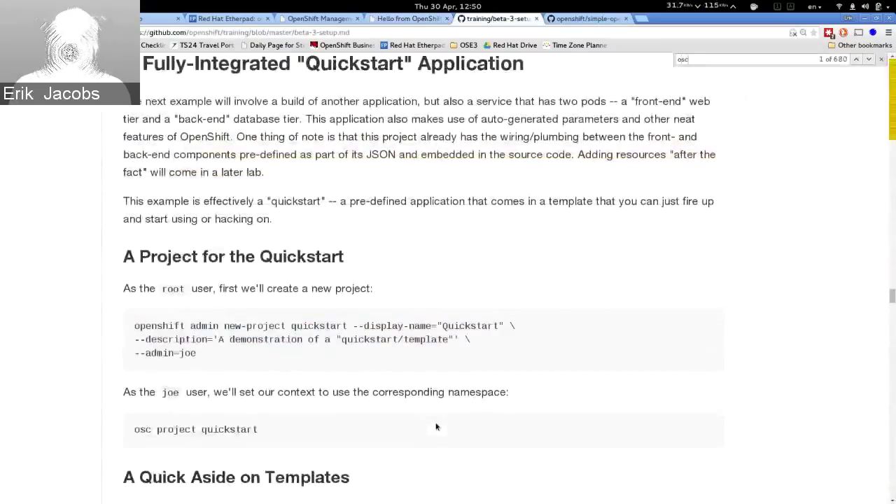
text(n)
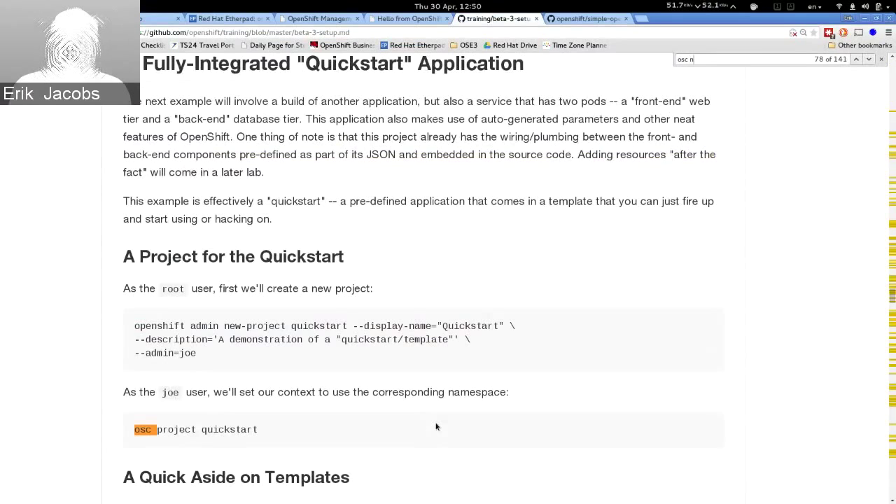
text(ew-app)
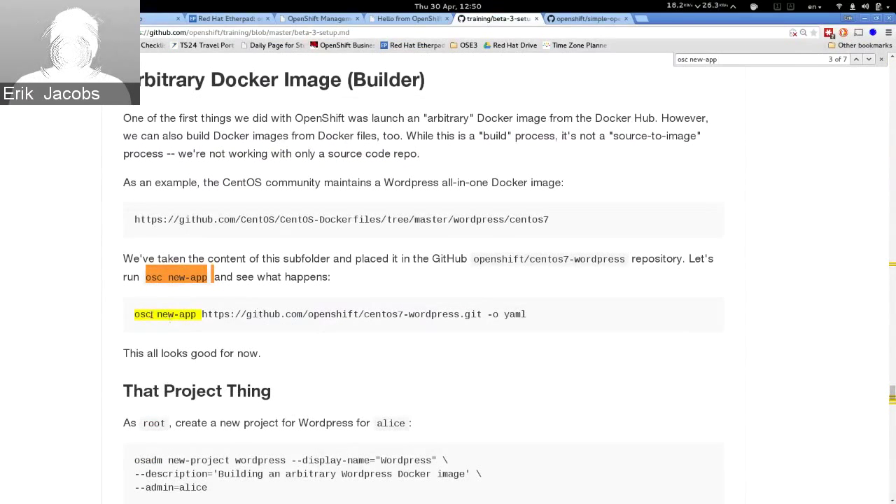
drag(135, 314, 557, 324)
key(ctrl+c)
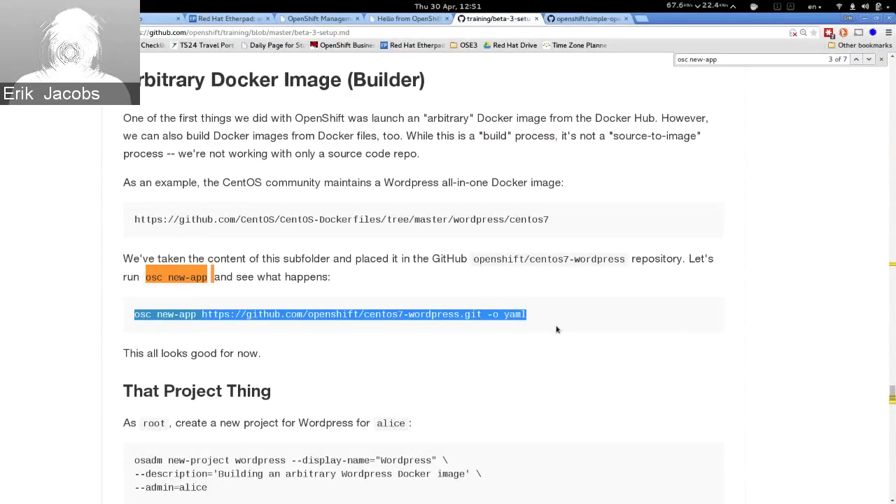
key(alt+Tab)
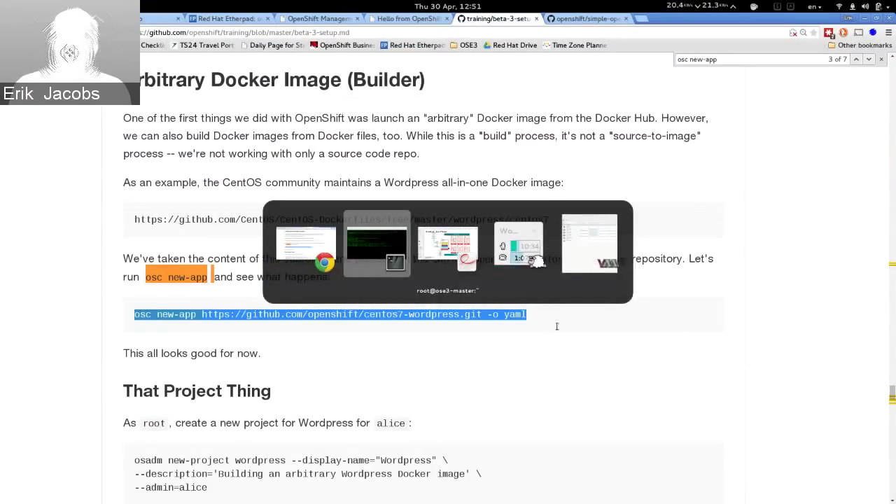
key(Return)
key(Return)
key(Return)
key(Return)
key(Return)
key(Return)
key(Return)
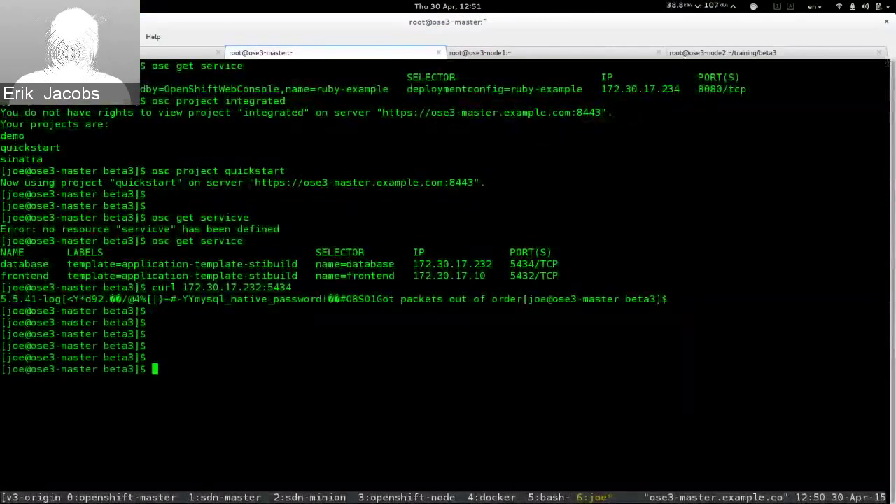
key(ctrl+shift+v)
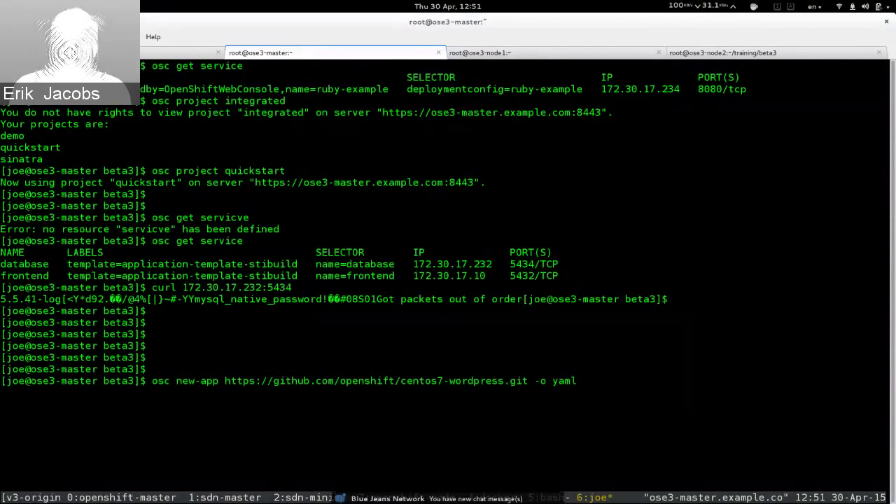
key(Return)
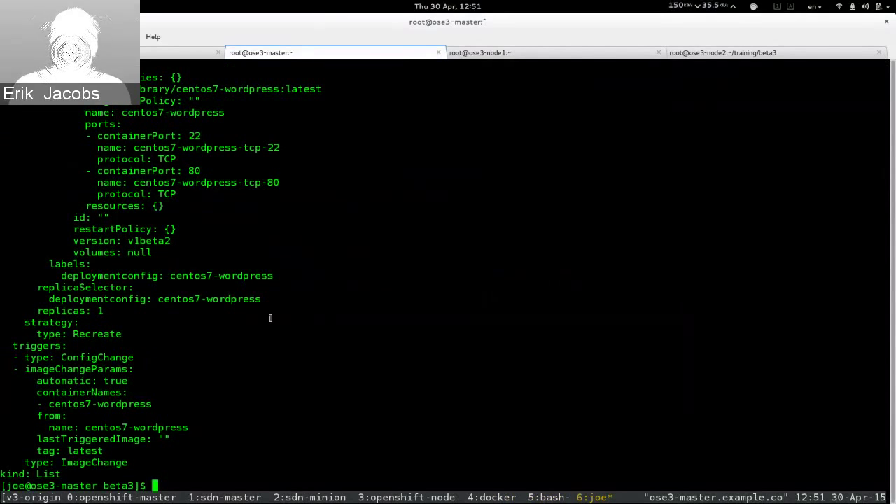
Examine the ImageStream, BuildConfig and DeploymentConfig sections of the generated YAML in the terminal scrollback.
key(ctrl+b)
key(bracketleft)
key(Page_Up)
key(Down)
key(Down)
key(Down)
key(Down)
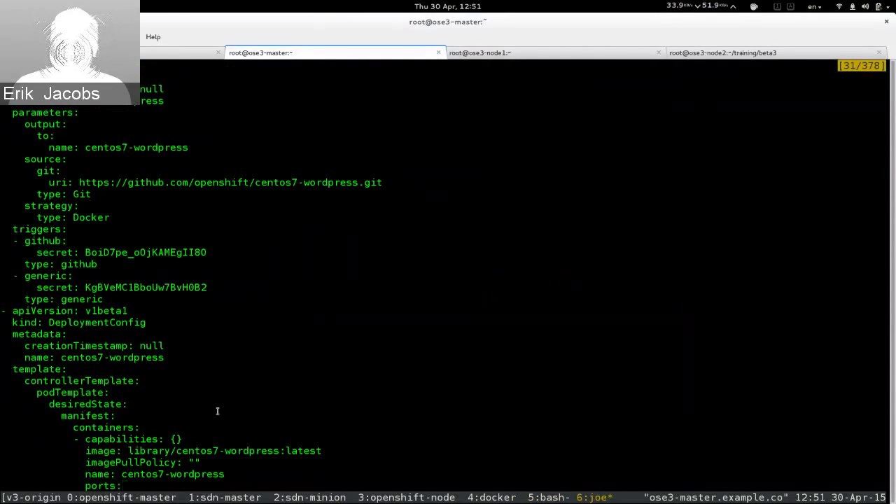
key(Down)
key(Down)
key(Down)
key(Down)
key(Down)
key(Down)
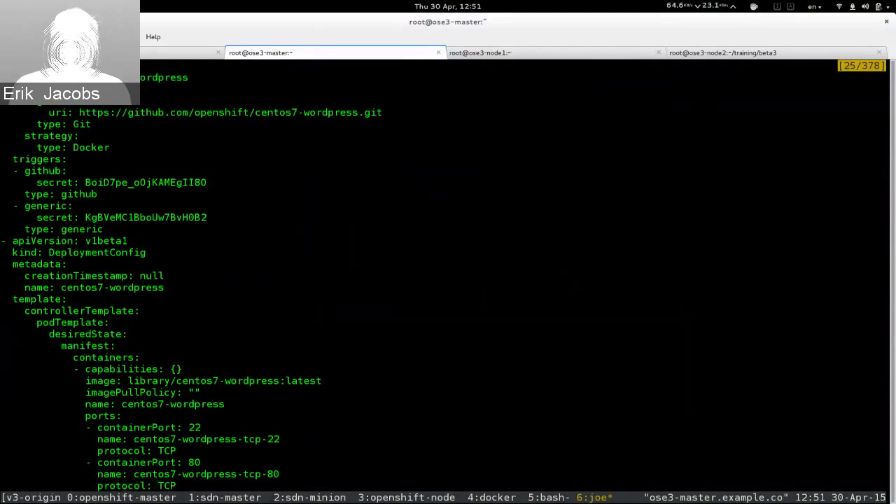
scroll(434, 277, up, 5)
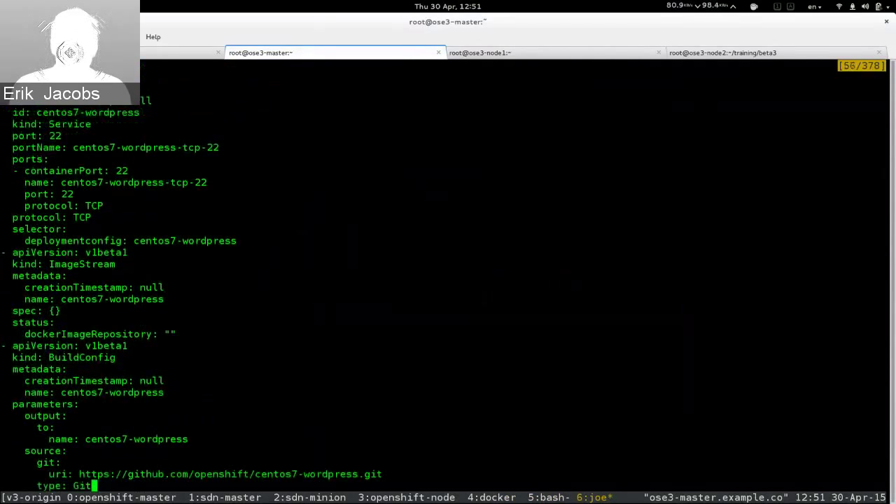
scroll(434, 277, down, 2)
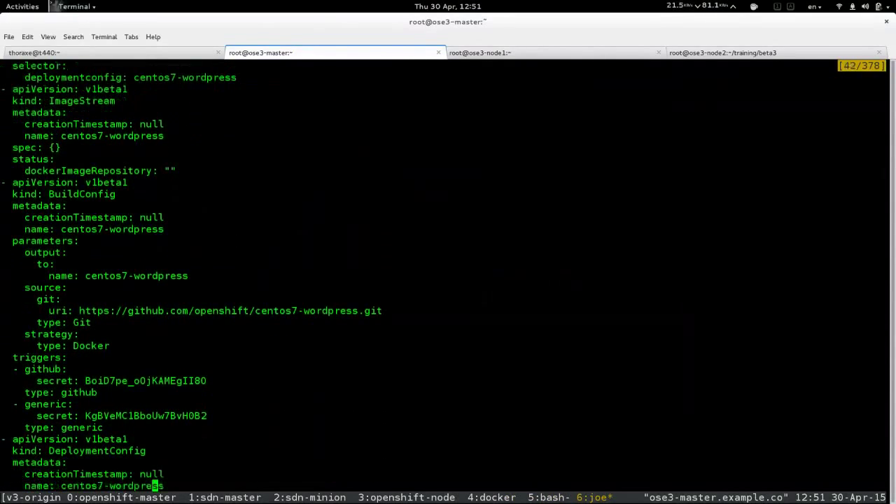
scroll(434, 278, down, 4)
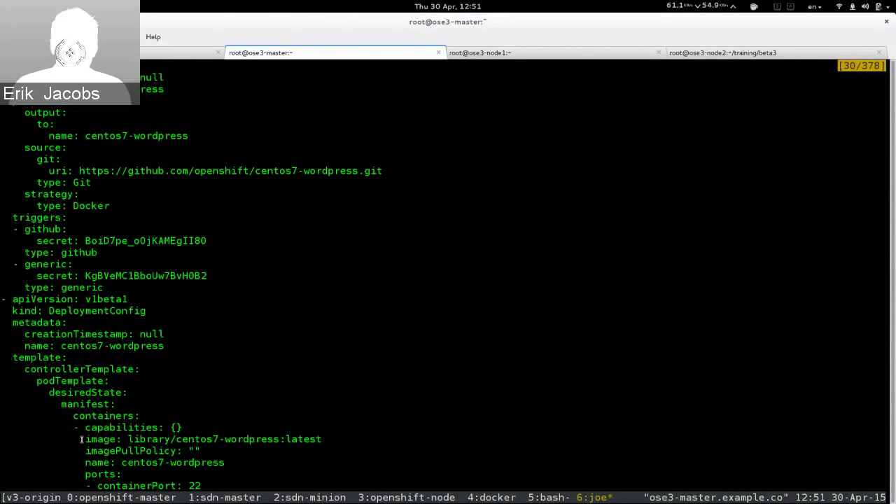
Highlight the Docker build strategy, the output name centos7-wordpress and the container image library/centos7-wordpress:latest in the YAML.
double_click(93, 207)
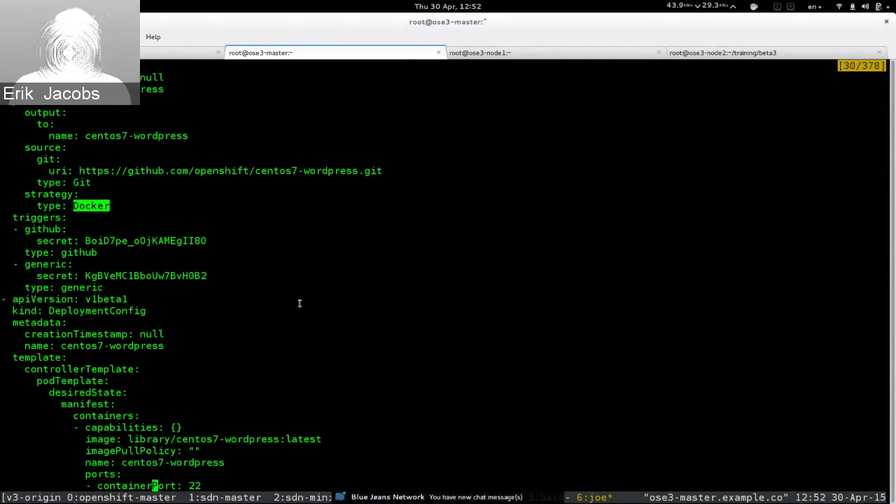
double_click(127, 135)
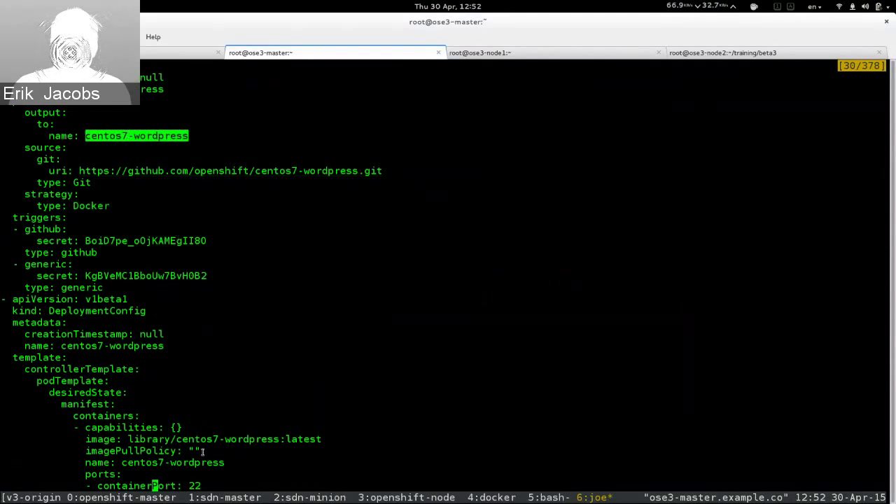
double_click(197, 439)
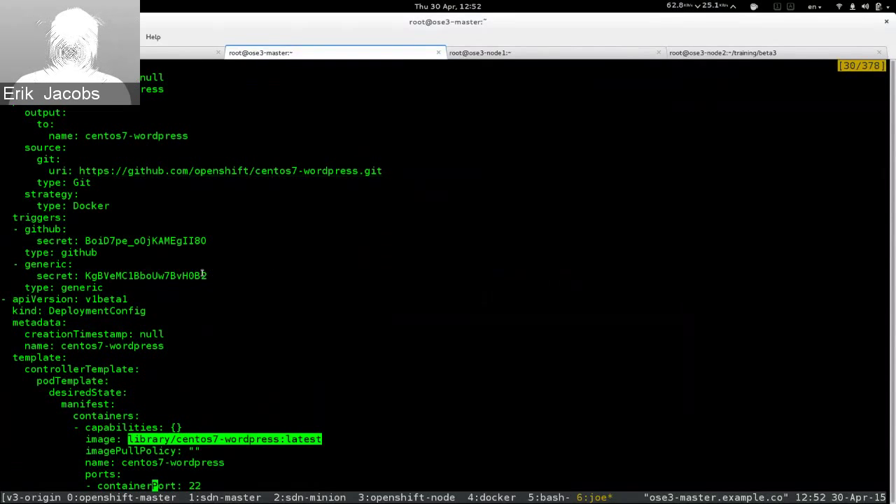
Review the generated YAML from the Service definition through the DeploymentConfig triggers, and return to the shell prompt.
scroll(202, 274, down, 10)
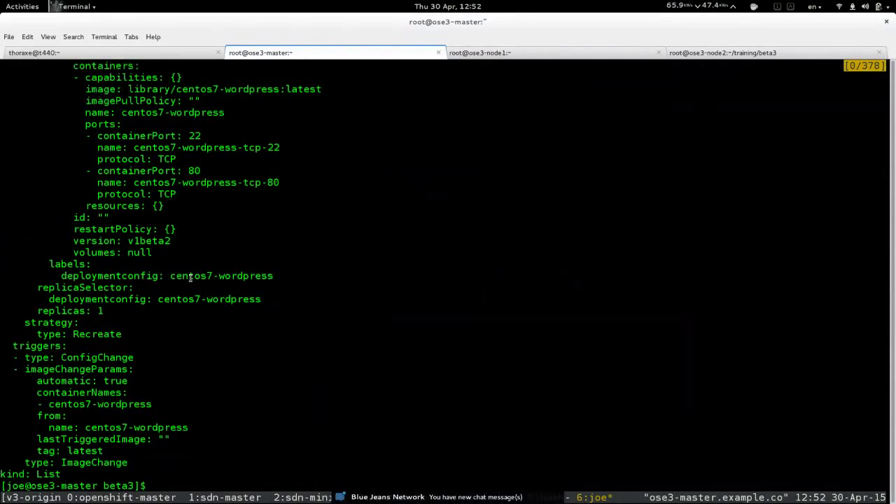
scroll(210, 318, up, 12)
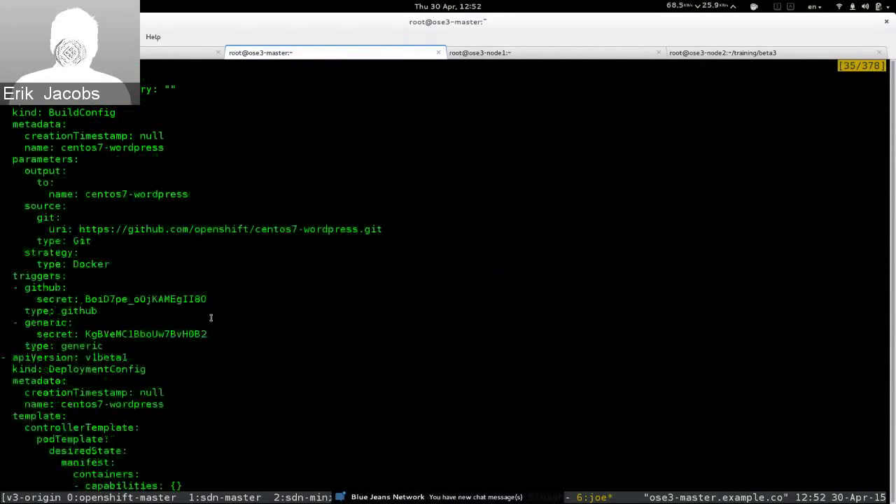
key(Up)
key(Up)
key(Up)
key(Up)
key(Up)
key(Up)
key(Up)
key(Up)
key(Up)
key(Up)
key(Up)
key(Up)
key(Up)
key(Up)
key(Up)
key(Up)
key(Up)
key(Up)
key(Up)
key(Up)
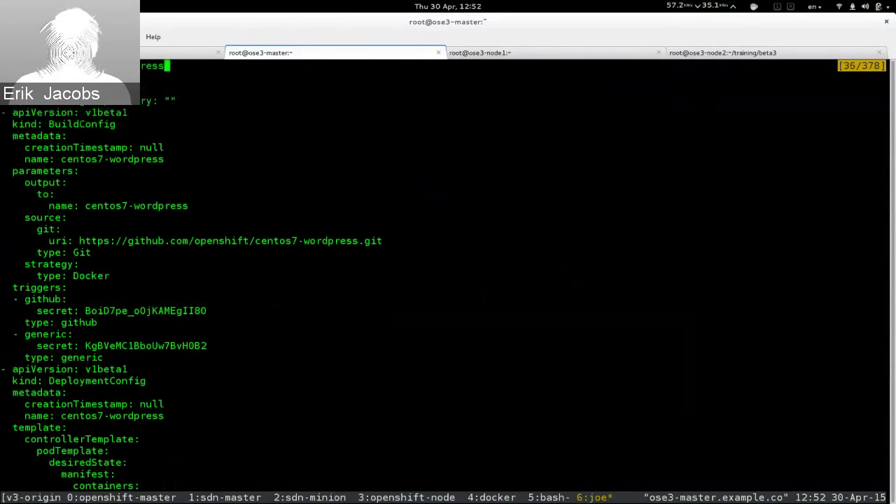
key(Up)
key(Up)
key(Up)
key(Up)
key(Up)
key(Up)
key(Up)
key(Up)
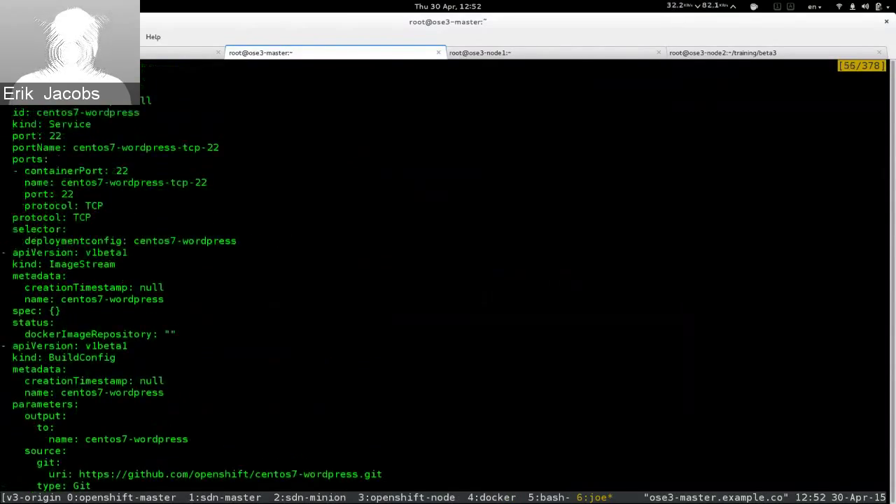
key(Down)
key(Down)
key(Down)
key(Down)
key(Down)
key(Down)
key(Down)
key(Down)
key(Down)
key(Down)
key(Down)
key(Down)
key(Down)
key(Down)
key(Down)
key(Down)
key(Down)
key(Down)
key(Down)
key(Down)
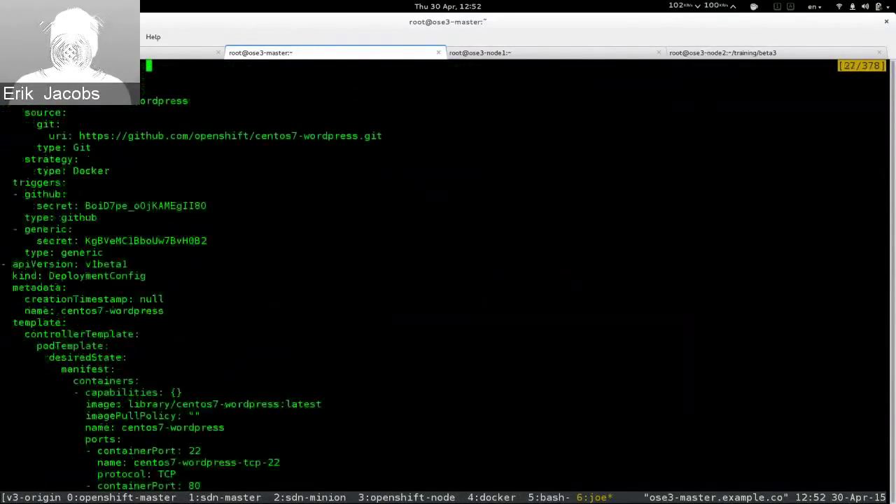
key(q)
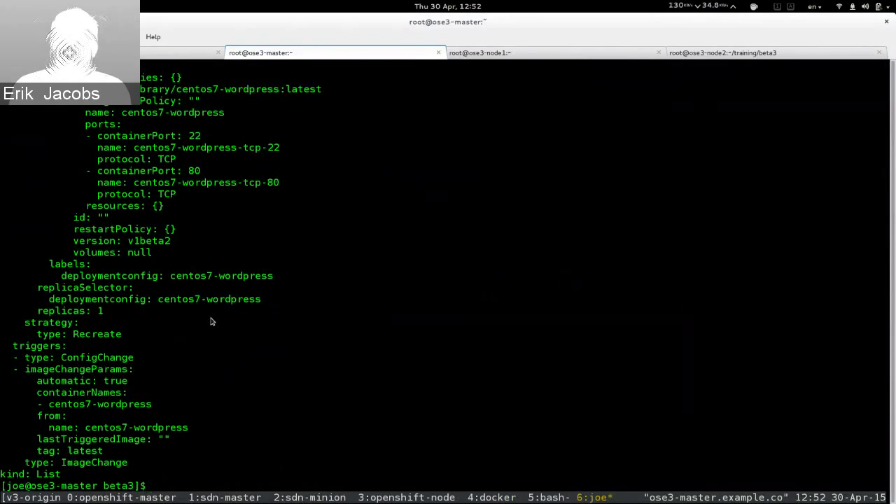
Switch to the Blue Jeans meeting in Firefox and read the participants' questions in the meeting chat.
key(alt+Tab)
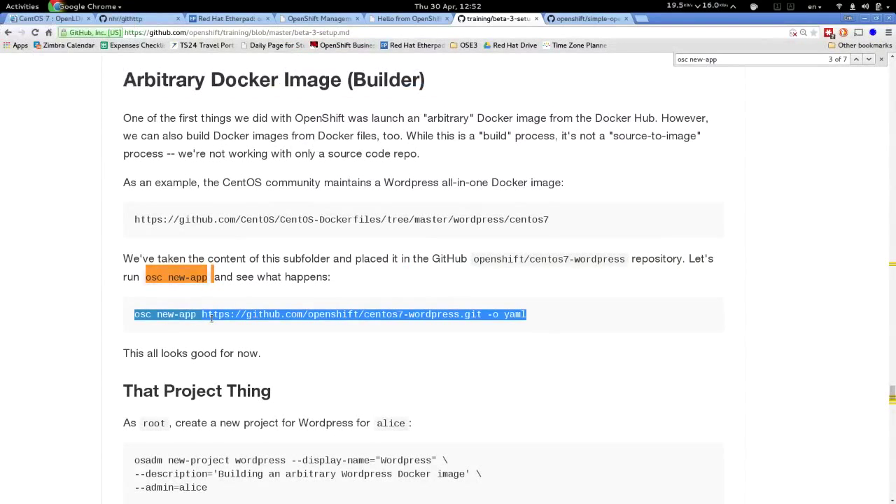
key(alt+Tab)
key(ctrl+alt+Up)
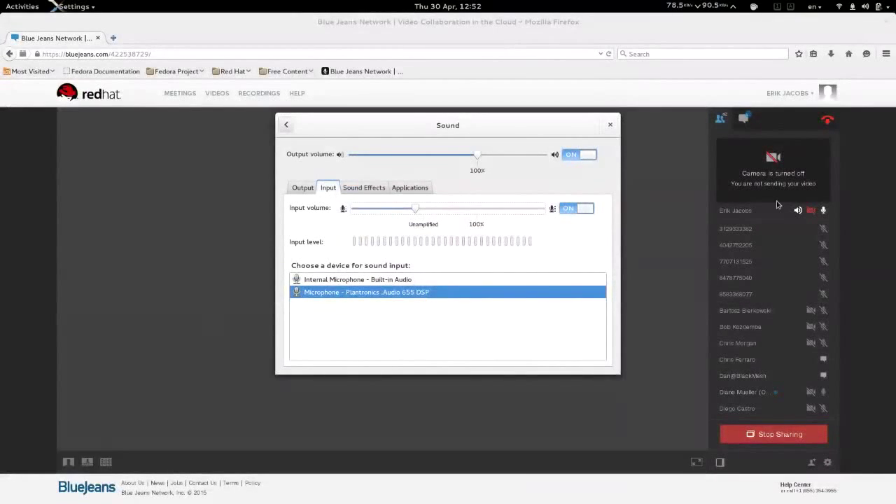
click(744, 119)
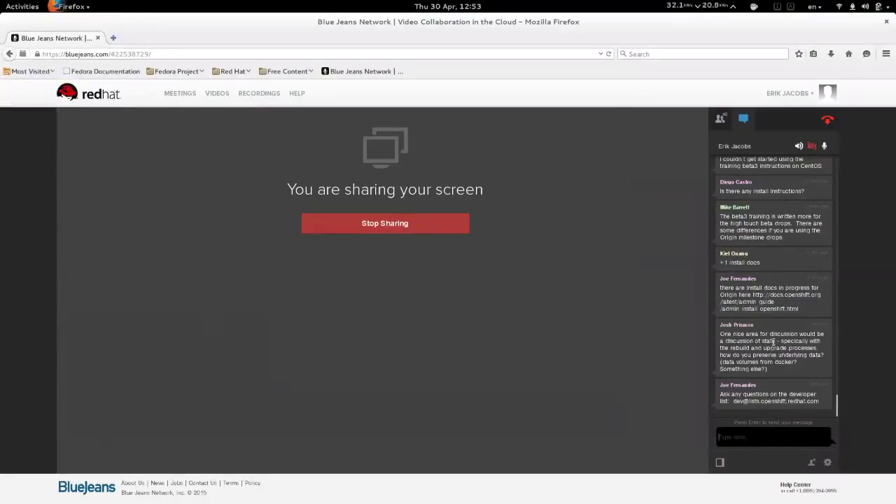
scroll(772, 342, up, 3)
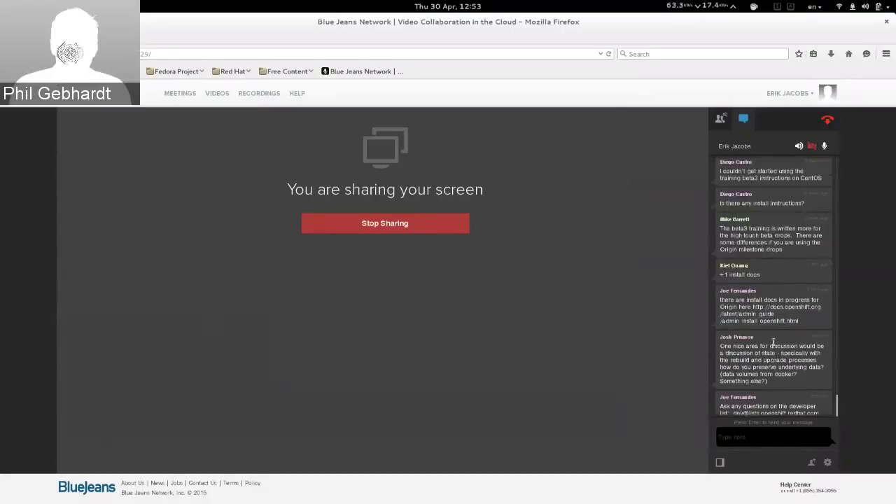
scroll(772, 345, up, 2)
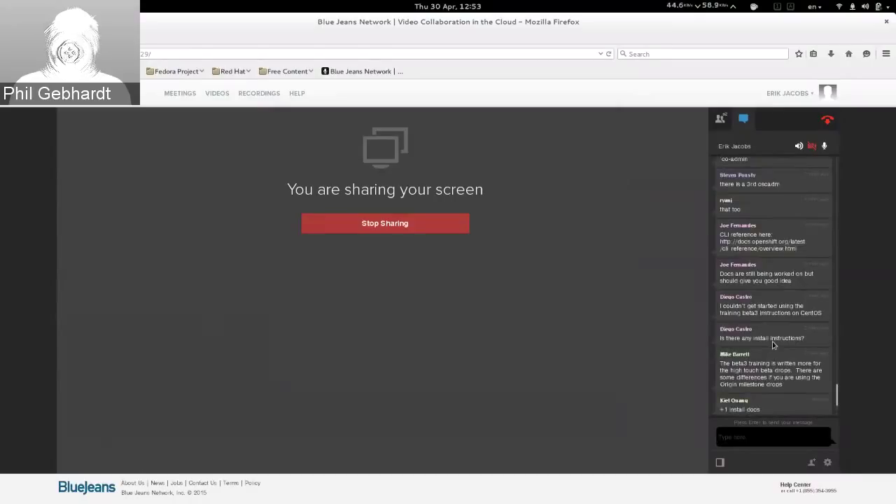
scroll(773, 346, up, 4)
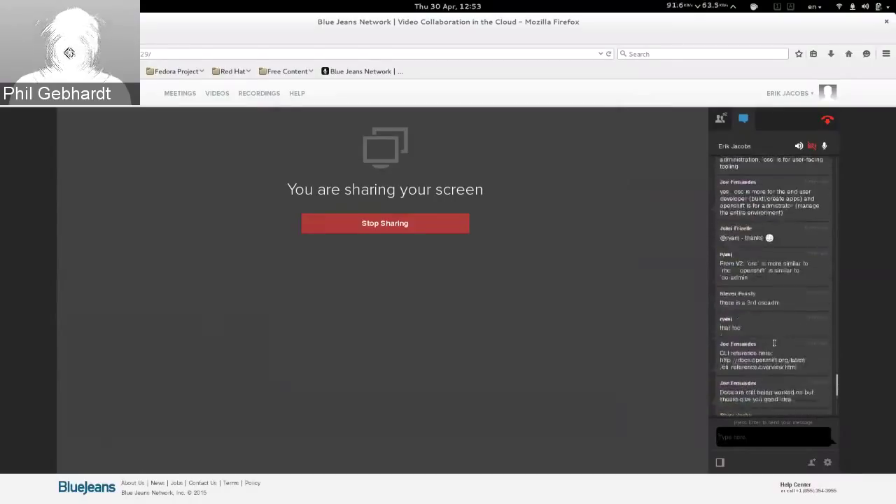
scroll(774, 345, up, 1)
scroll(774, 346, down, 5)
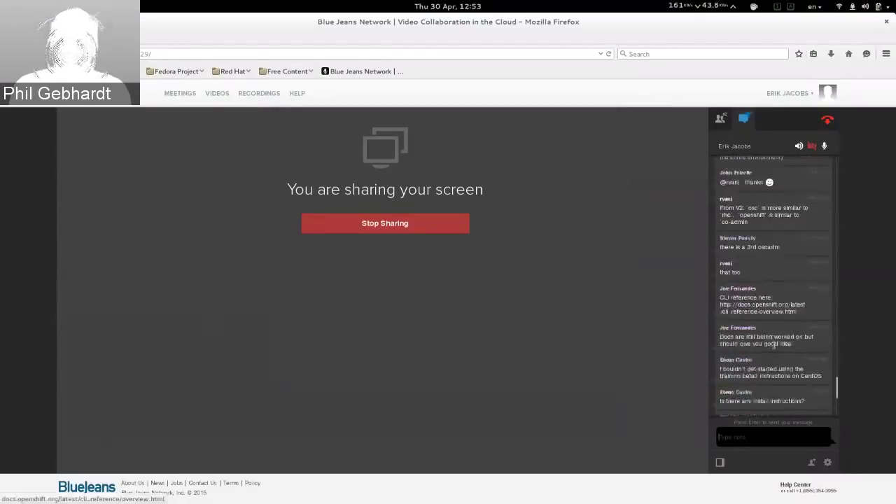
scroll(772, 348, down, 4)
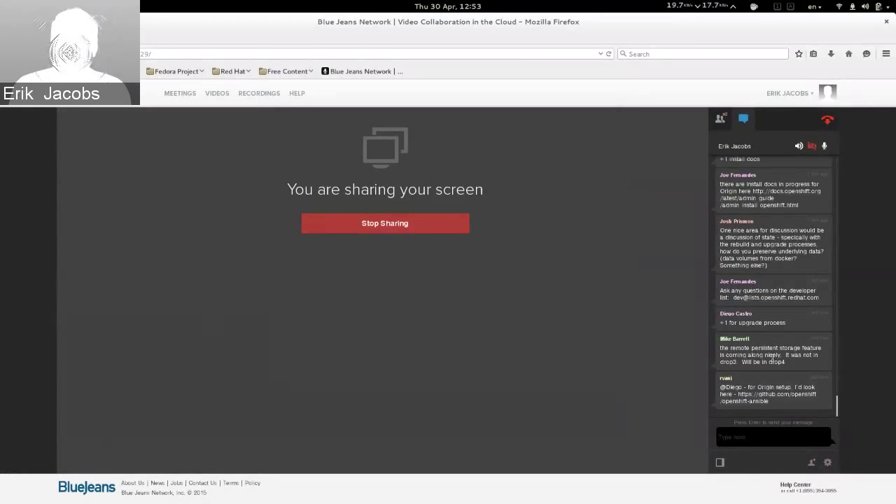
click(830, 438)
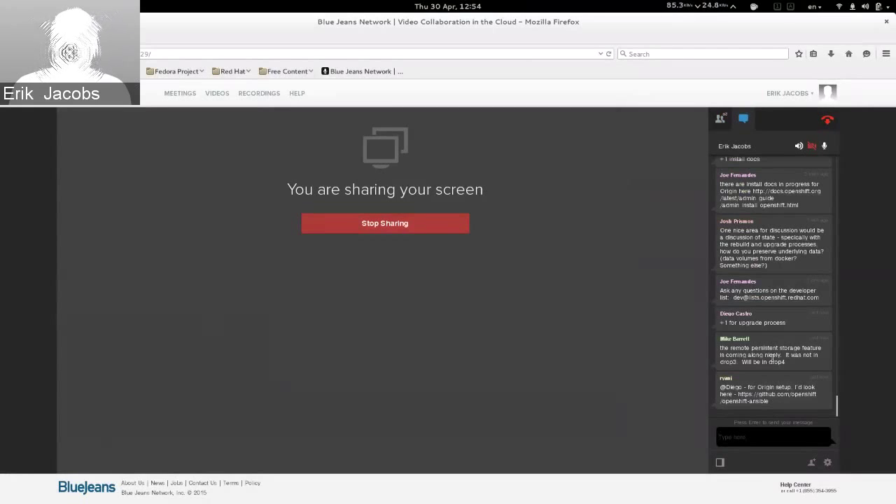
Switch to the beta-3-setup.md training guide in Chrome and look through its table of contents, including the appendices, for a section on proxies.
key(alt+Tab)
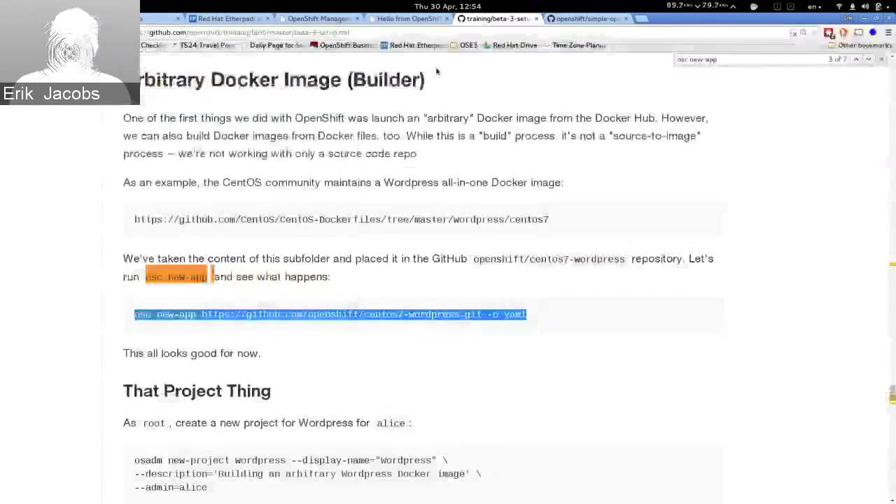
click(436, 70)
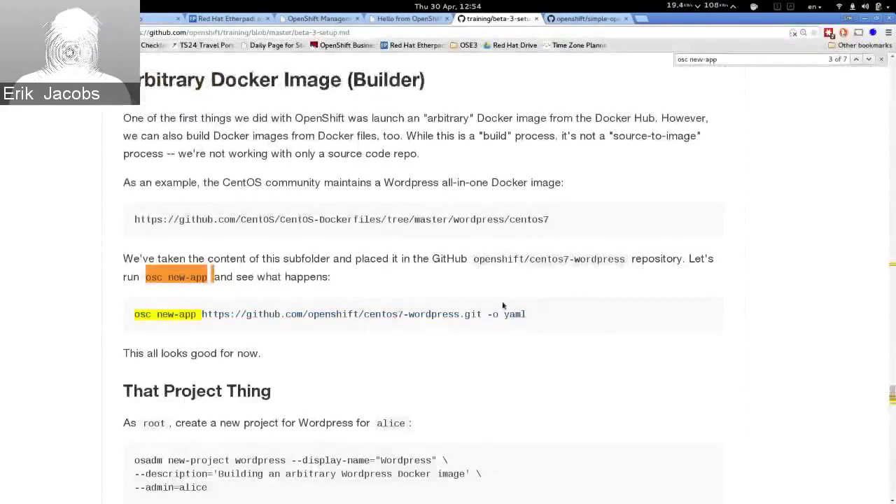
key(Home)
scroll(524, 362, down, 10)
scroll(525, 362, down, 15)
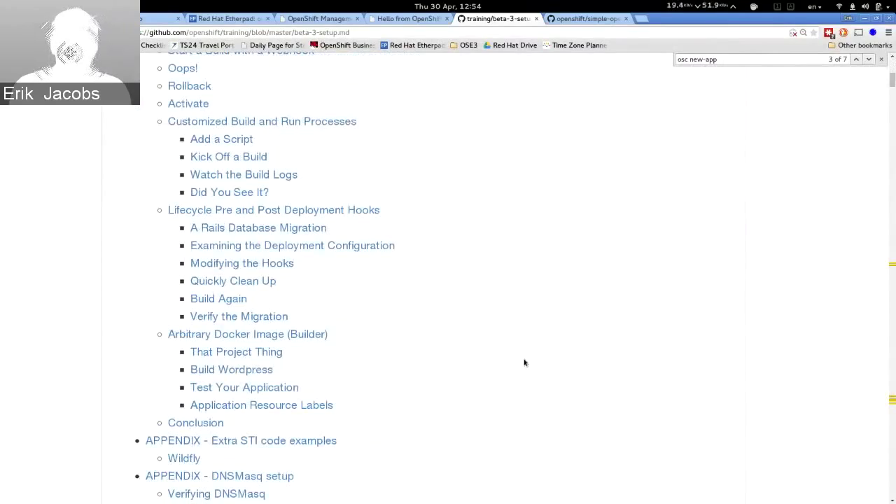
key(Page_Down)
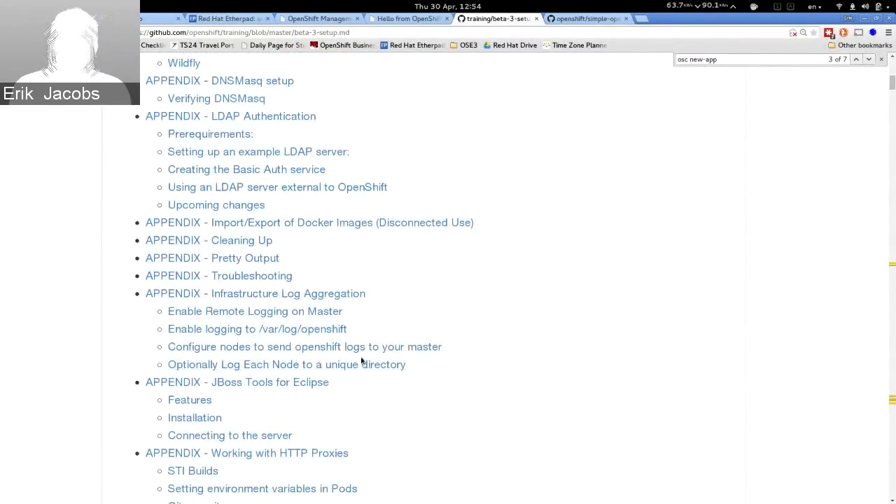
scroll(354, 360, down, 6)
scroll(341, 349, up, 5)
scroll(282, 242, up, 5)
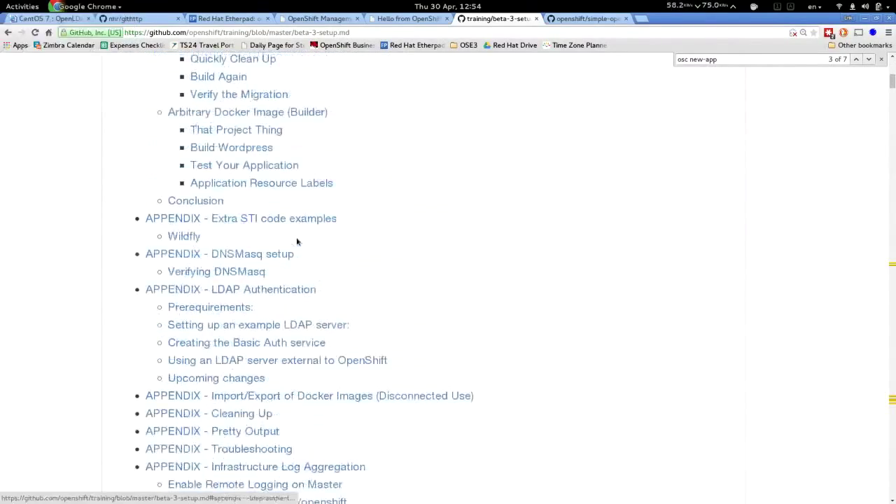
scroll(291, 234, up, 6)
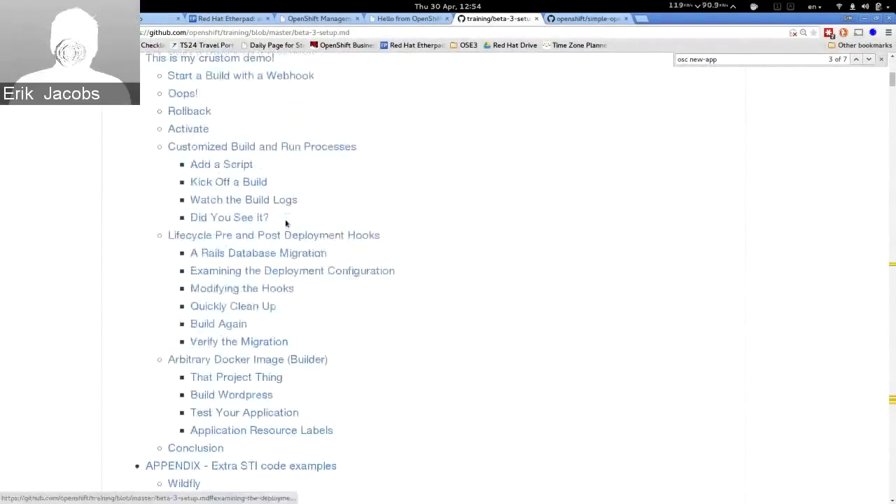
Search the training guide for "proxy" and highlight the heading of the appendix on working with HTTP proxies.
key(ctrl+f)
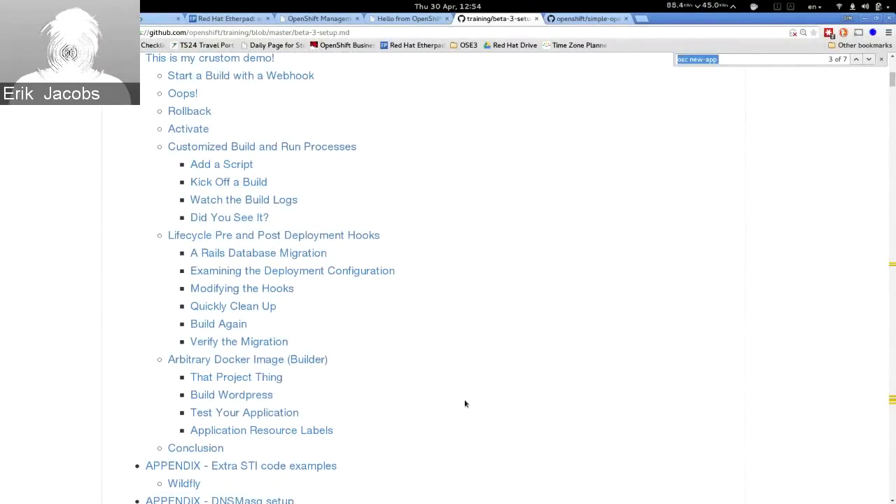
text(proxy)
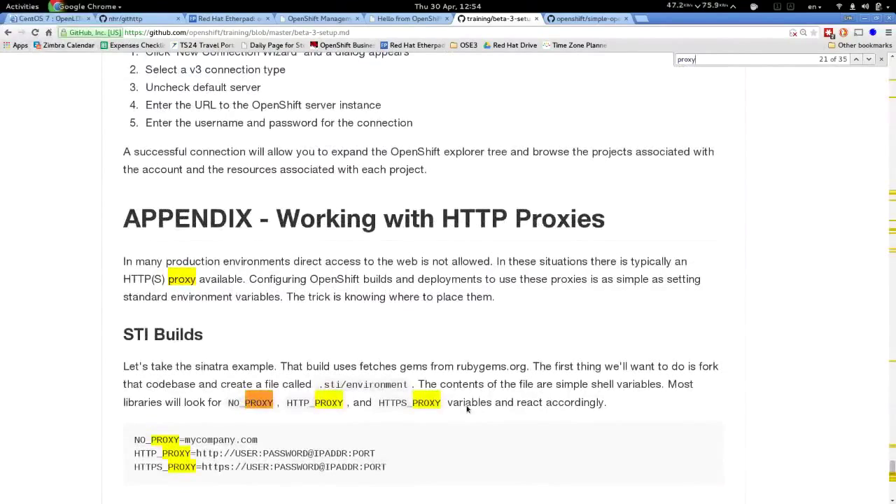
scroll(486, 279, down, 3)
drag(228, 94, 608, 94)
click(503, 326)
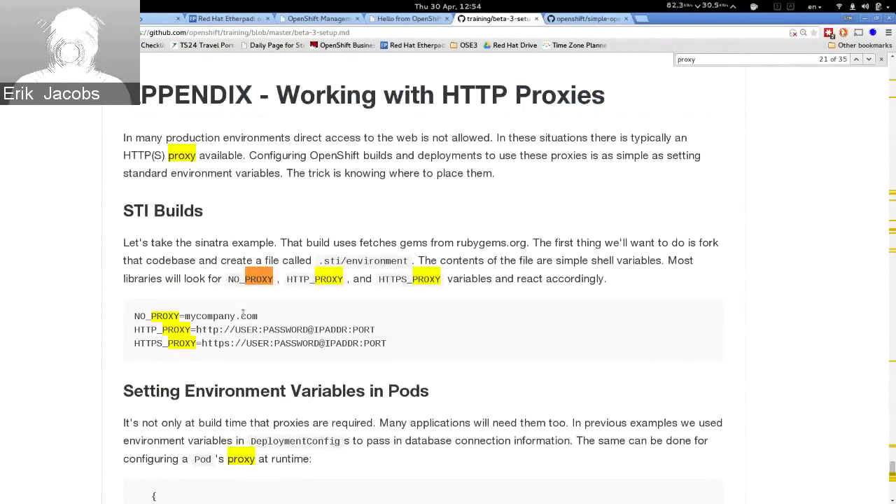
Highlight the file name .sti/environment under STI Builds and go on to the section about setting environment variables in pods.
scroll(217, 243, down, 1)
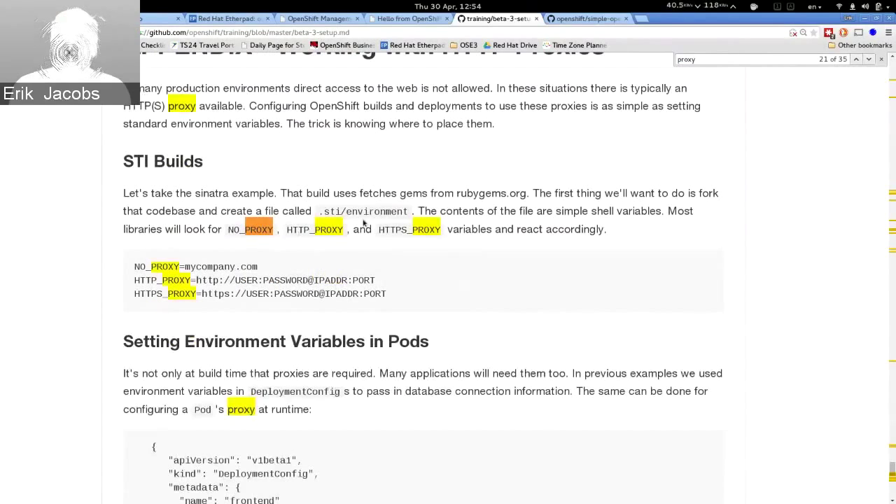
drag(319, 211, 410, 211)
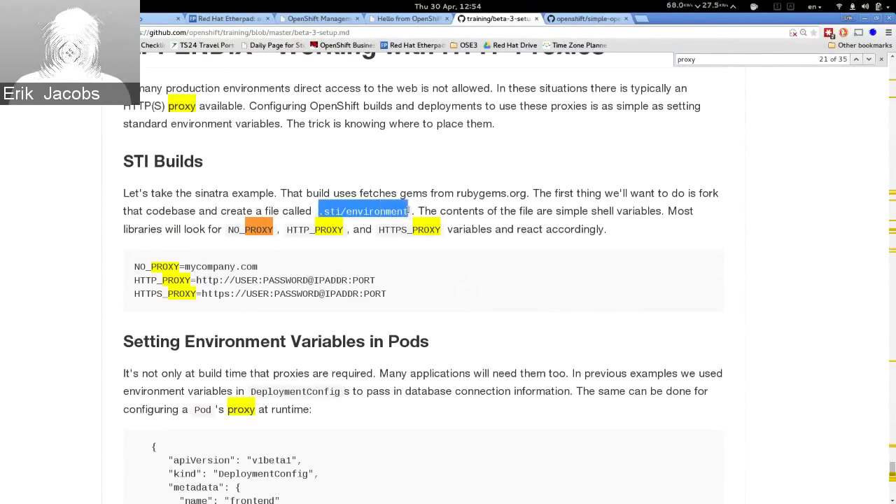
click(397, 271)
scroll(397, 272, down, 4)
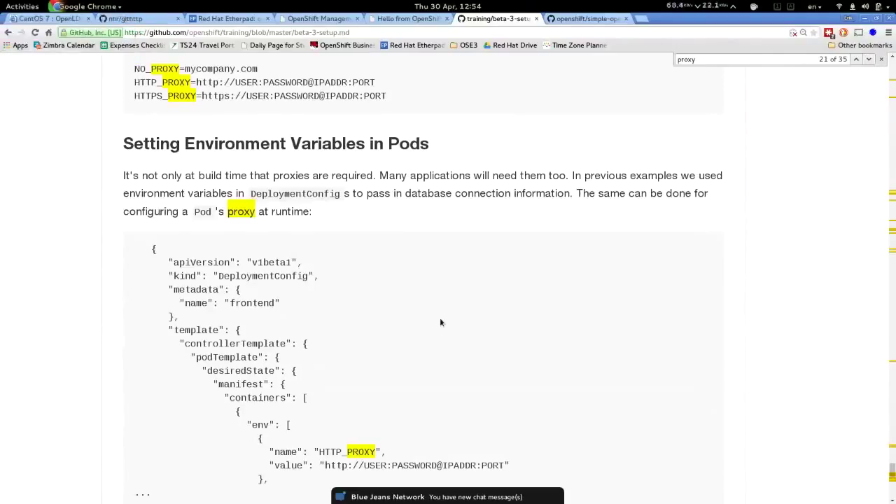
Switch to the Blue Jeans meeting in Firefox, dismiss all appointment reminders, and read the new chat messages.
key(alt+Tab)
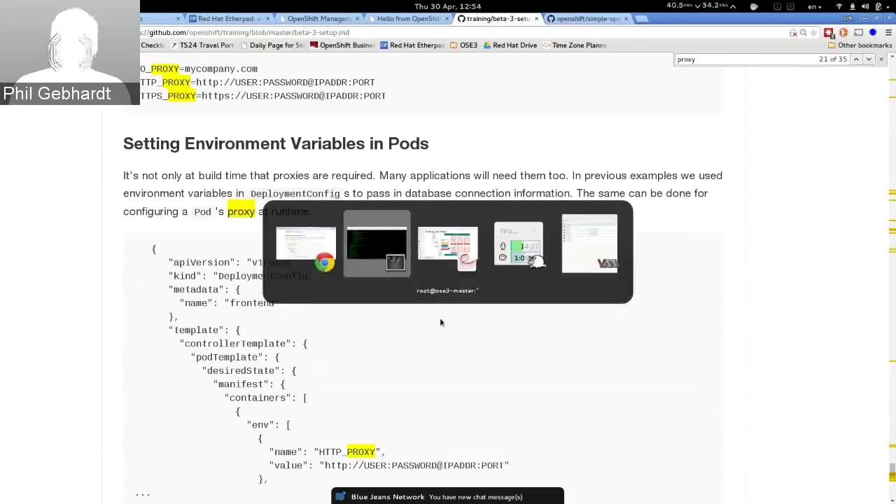
key(Escape)
key(alt+Tab)
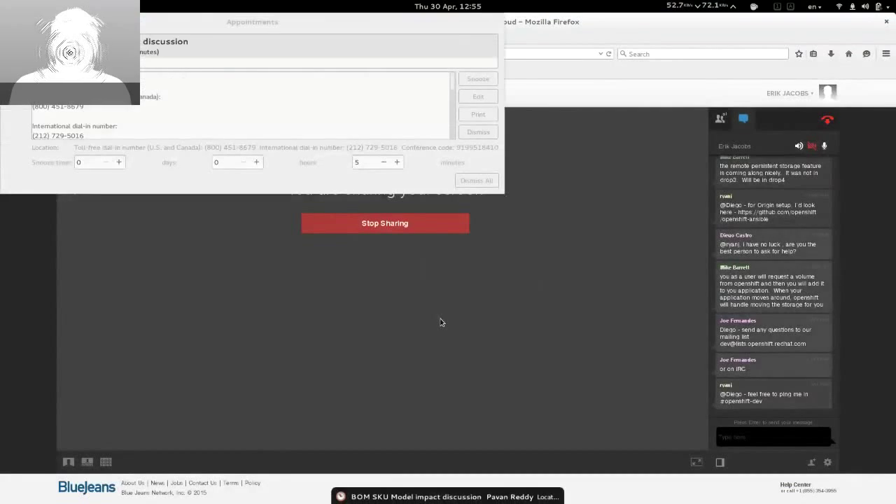
click(476, 180)
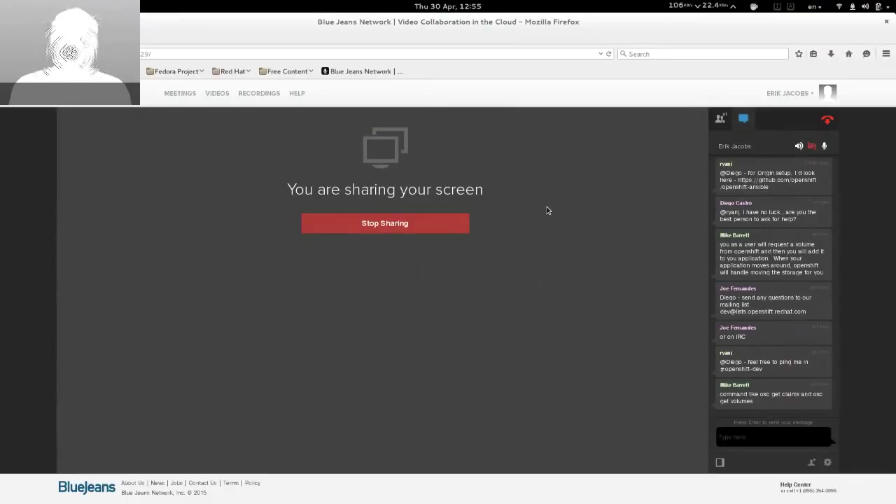
mouse_move(547, 209)
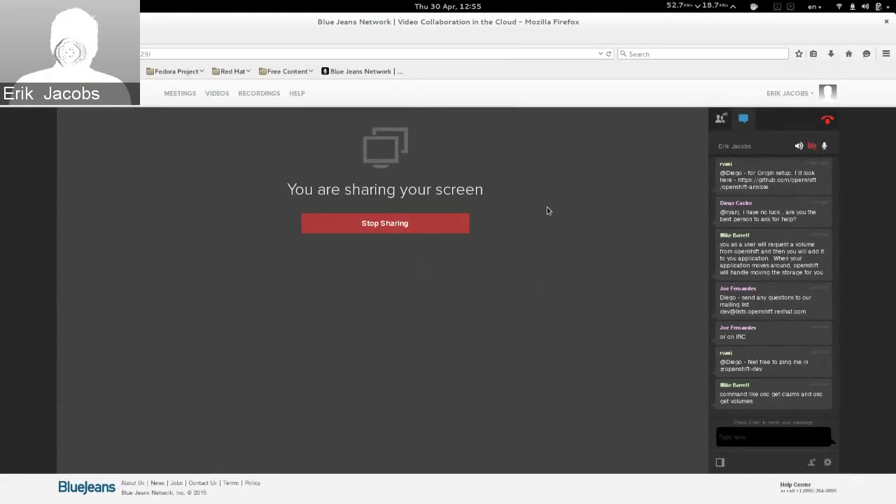
Open the Quickstart project's create page in the OpenShift console, show all templates, and return to the source repository field.
key(ctrl+alt+Down)
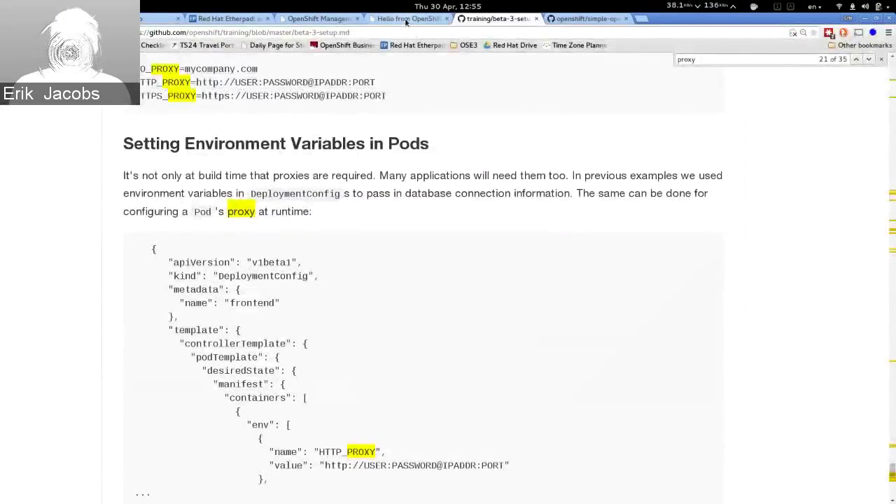
click(405, 21)
click(335, 20)
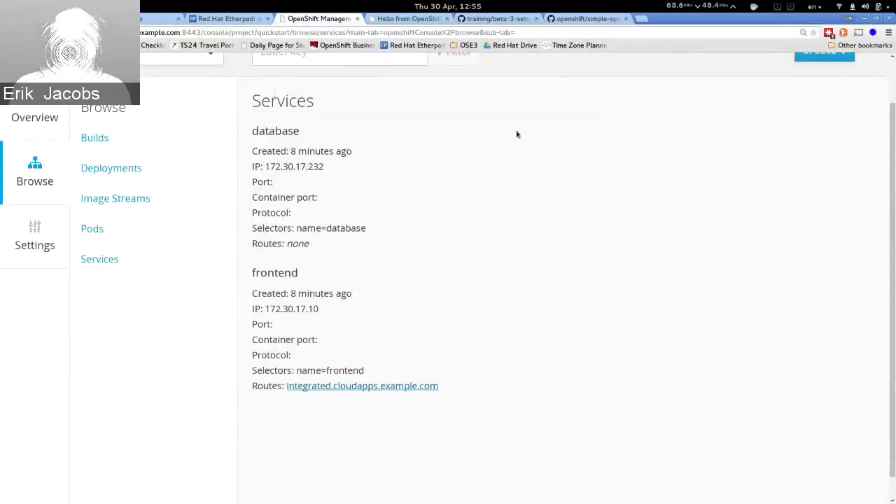
scroll(516, 134, up, 2)
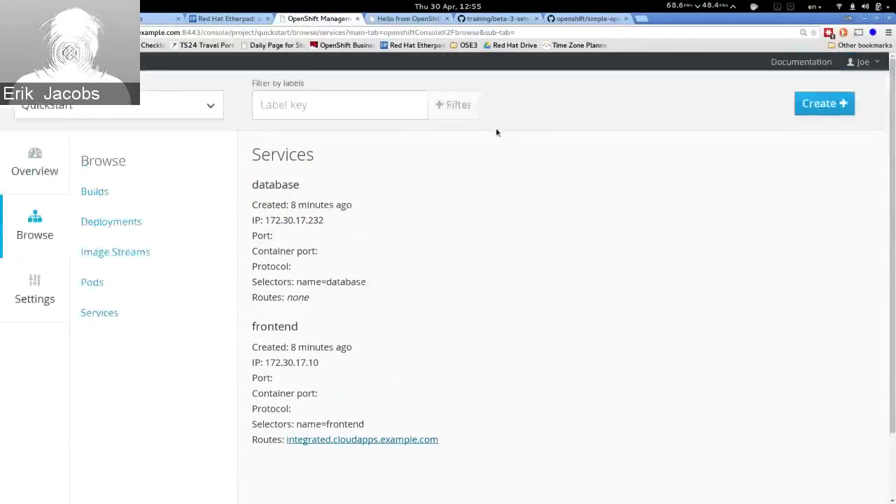
click(817, 104)
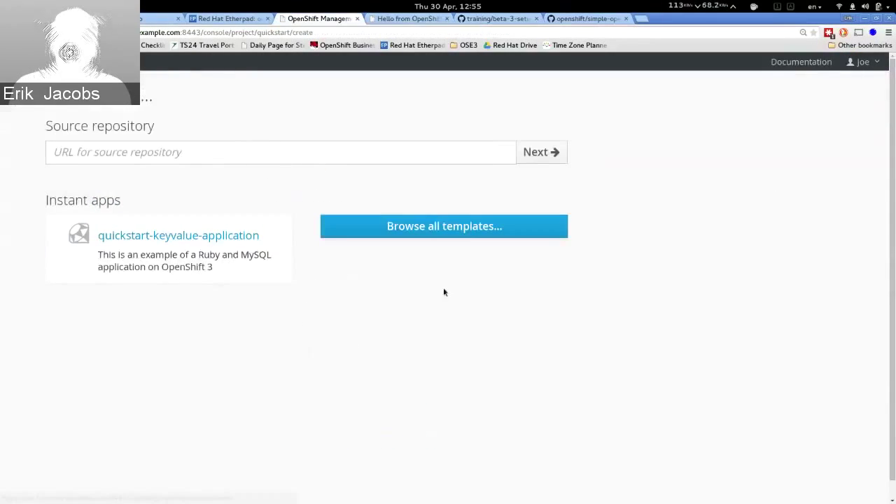
click(438, 235)
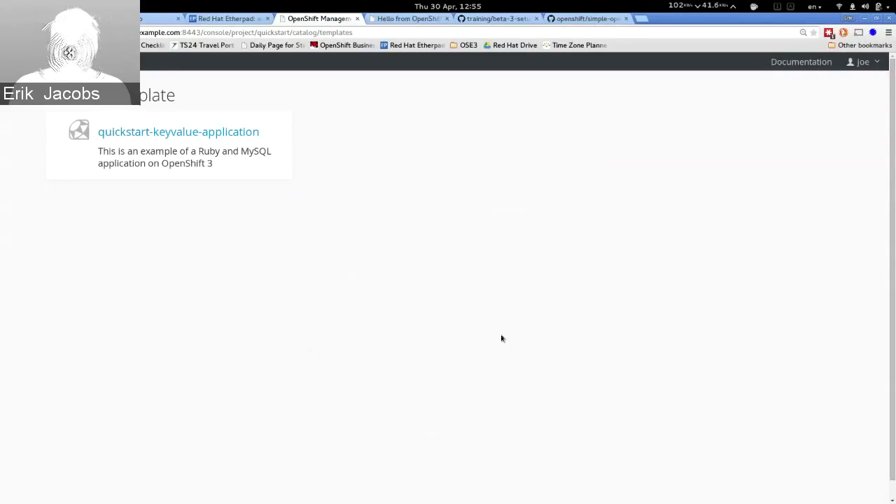
key(alt+Left)
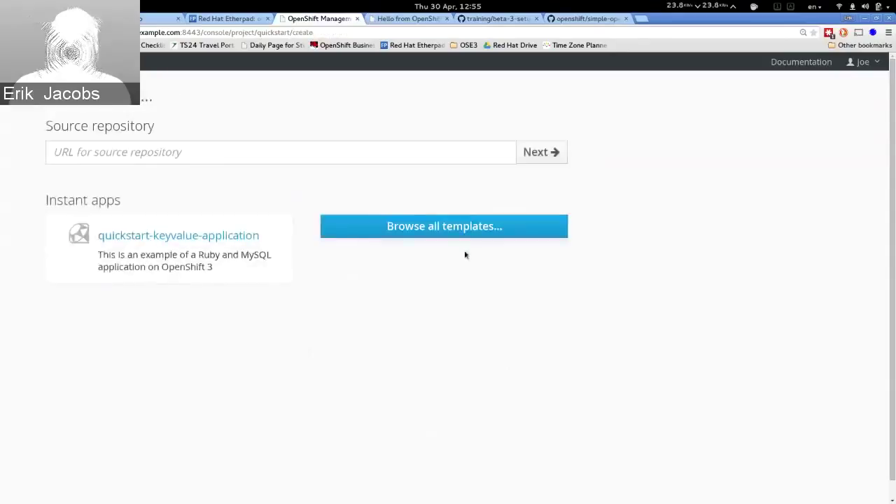
click(336, 157)
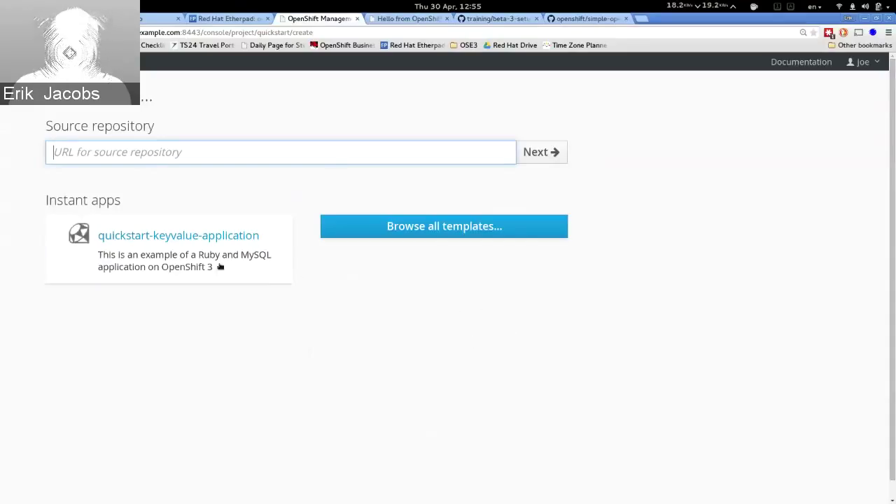
Select the quickstart-keyvalue-application template, expand its parameters for editing to show them, and cancel the creation.
click(221, 241)
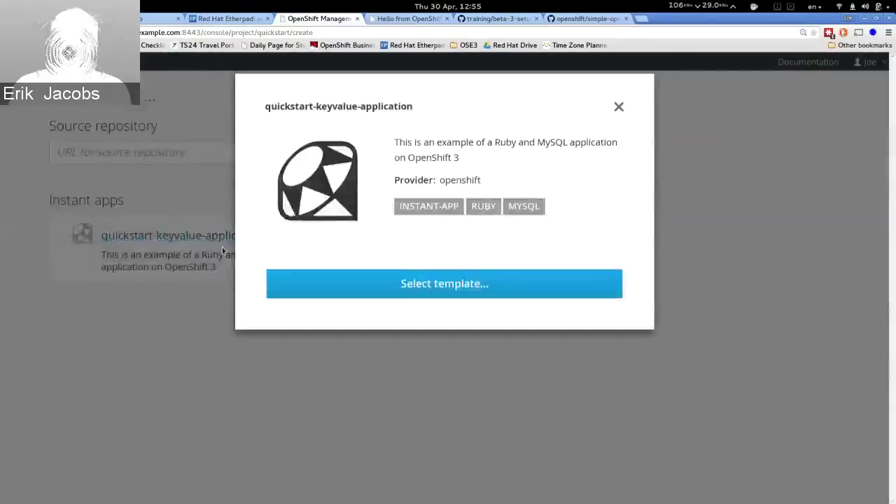
click(455, 285)
scroll(340, 385, down, 3)
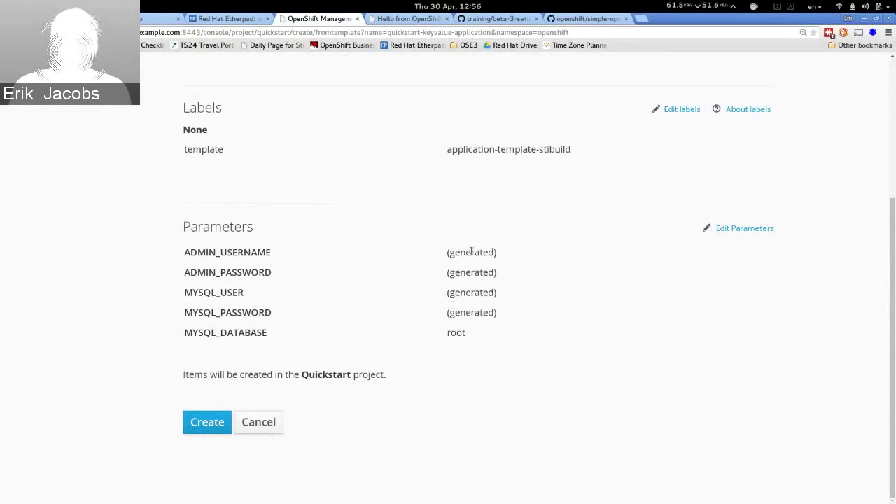
click(740, 228)
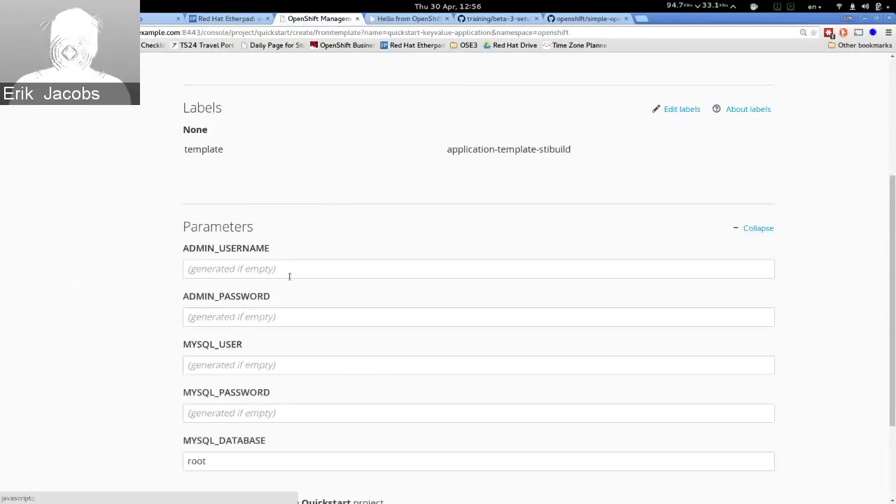
scroll(396, 291, down, 3)
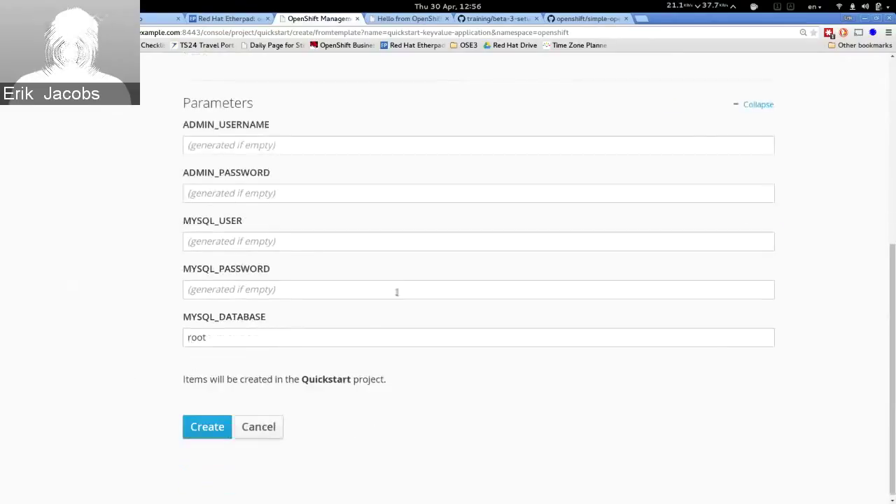
click(277, 432)
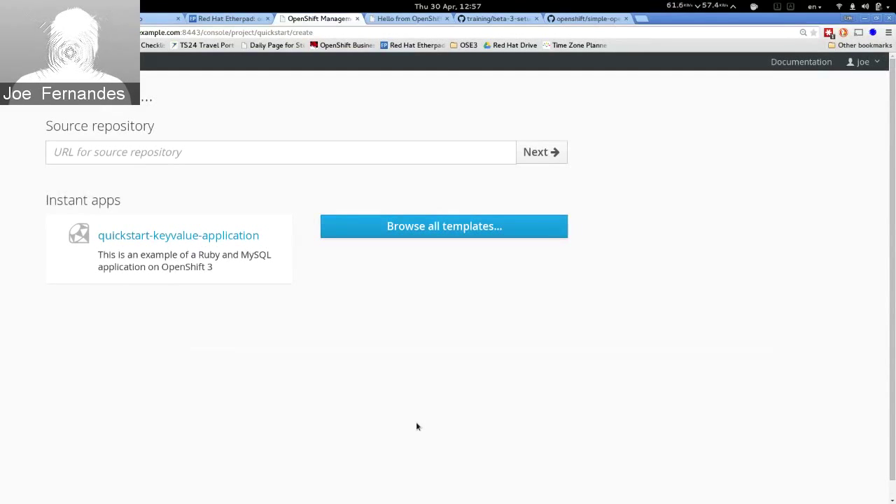
Return to the training guide and open the section Create the Database Config from the table of contents.
click(493, 19)
key(Home)
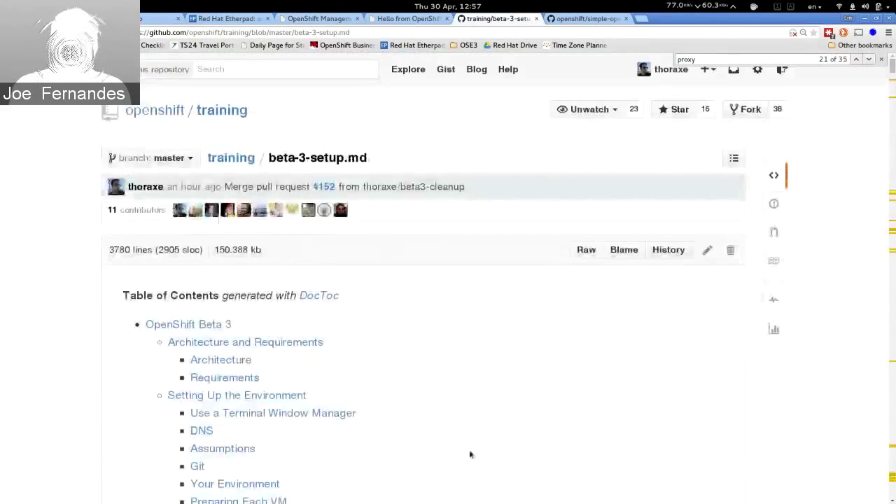
scroll(469, 449, down, 10)
scroll(470, 453, down, 10)
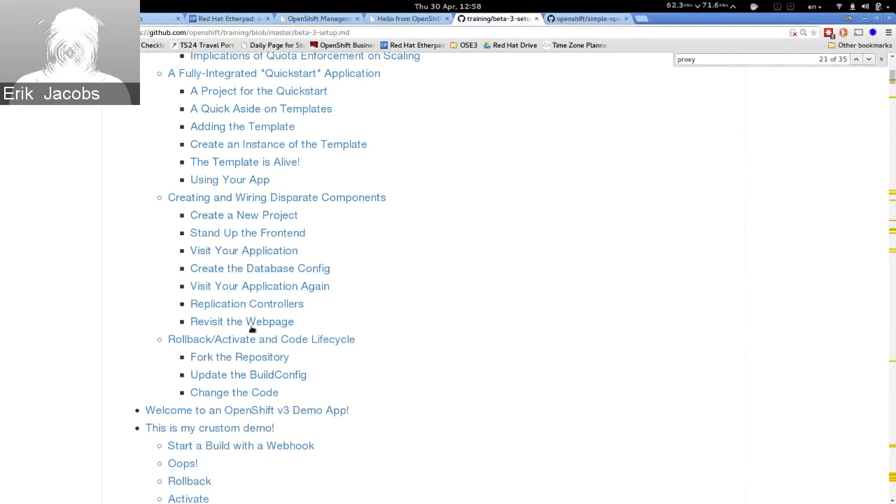
click(261, 269)
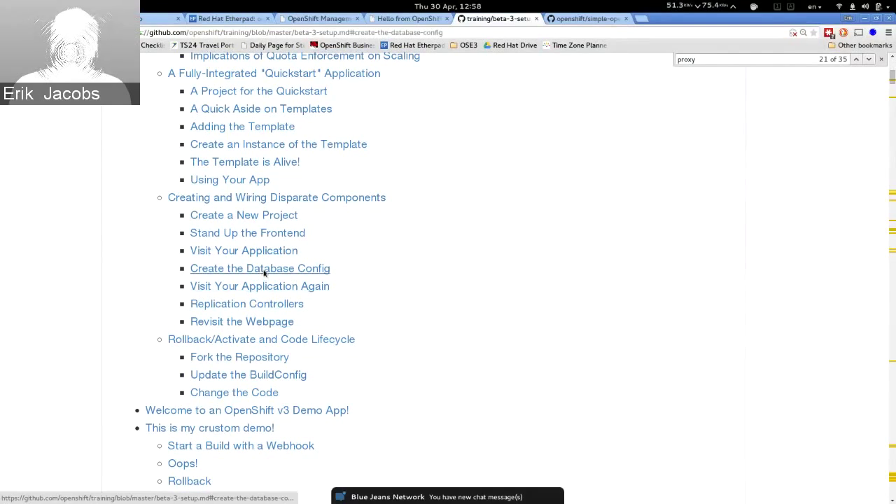
scroll(263, 273, down, 4)
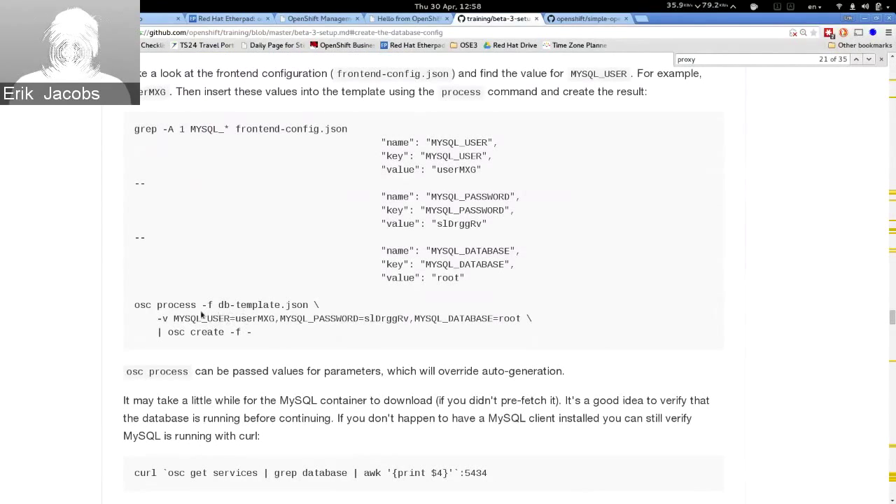
Highlight the command osc process -f db-template.json, followed by the MYSQL parameter assignments passed to it with -v.
drag(133, 305, 308, 305)
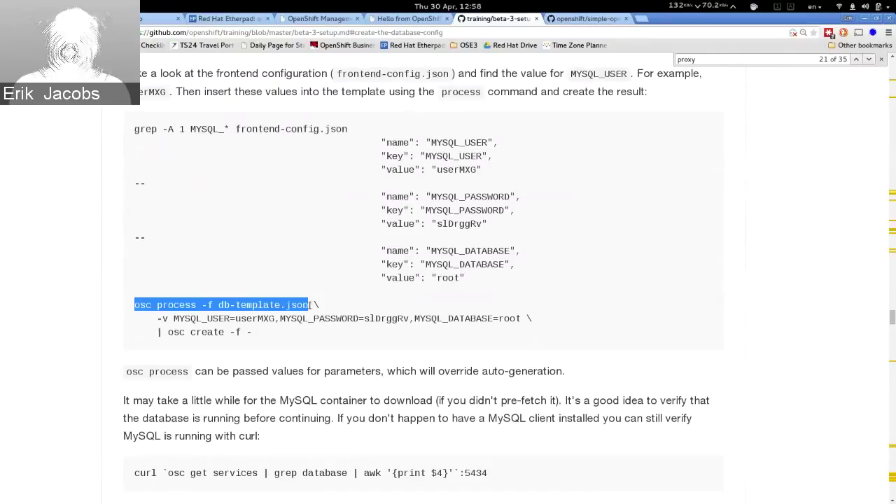
click(308, 305)
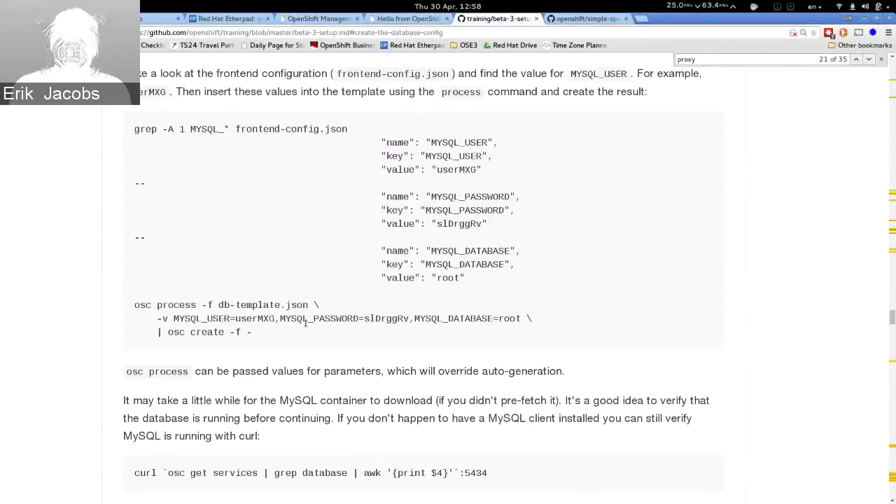
drag(173, 319, 531, 320)
click(688, 364)
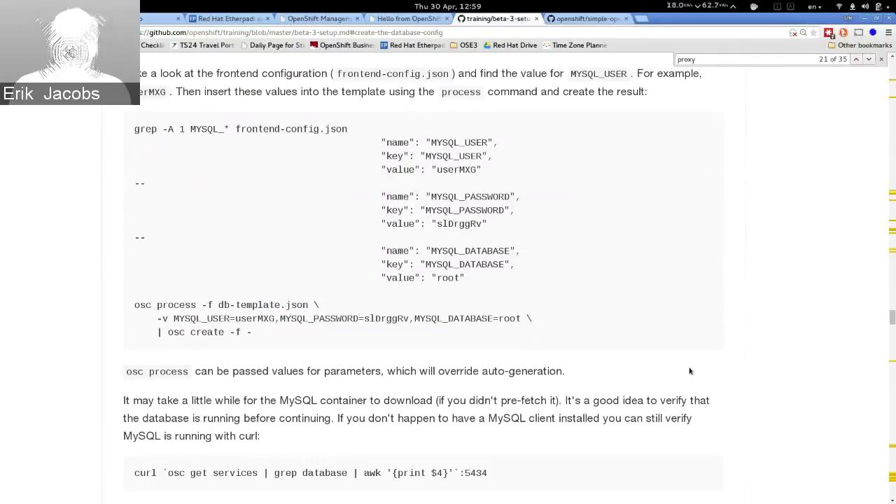
Open the openshift/ruby-20-centos repository on GitHub in a new browser tab.
key(Home)
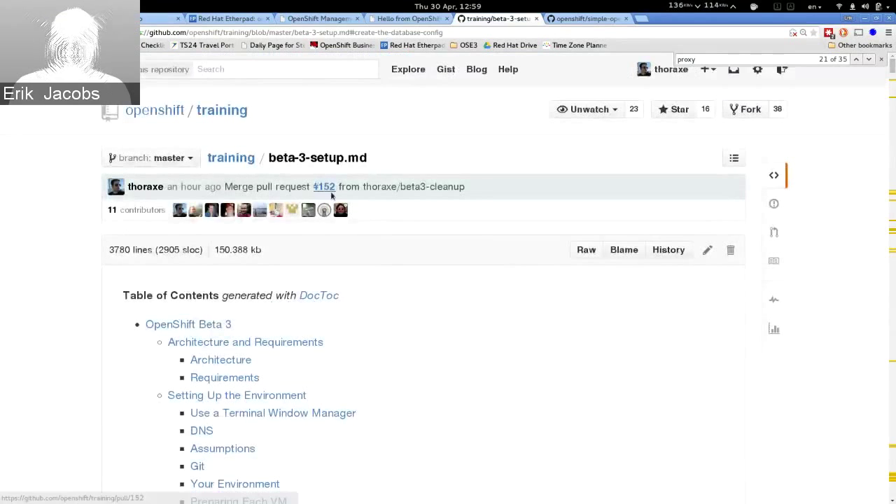
key(ctrl+t)
text(openshift)
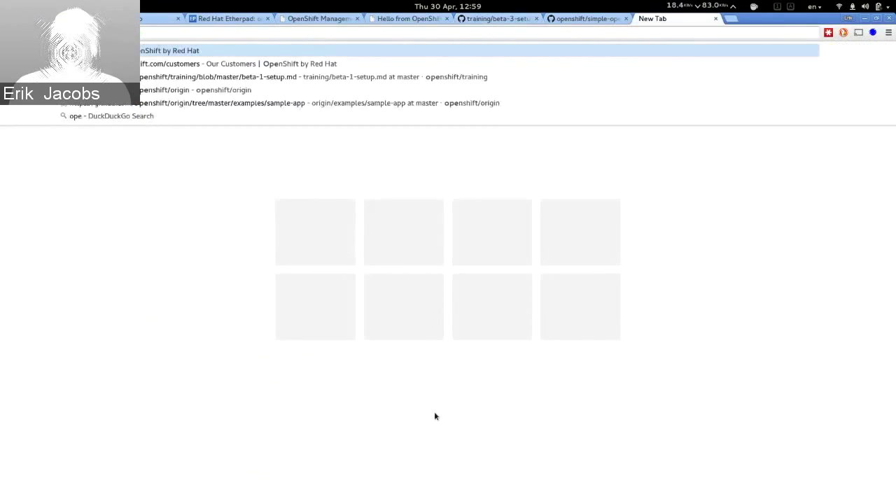
text( ruby)
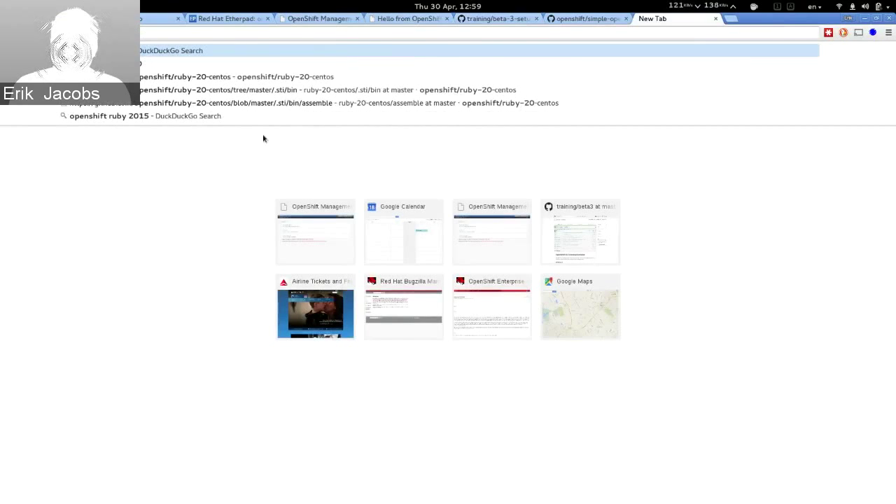
click(256, 79)
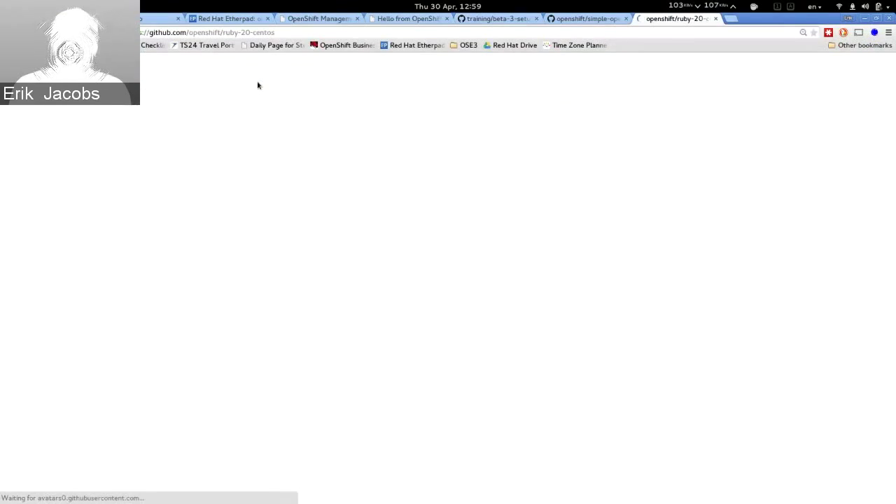
Open the assemble script in the repository's .sti/bin folder and examine its asset compilation and application build sections.
click(127, 296)
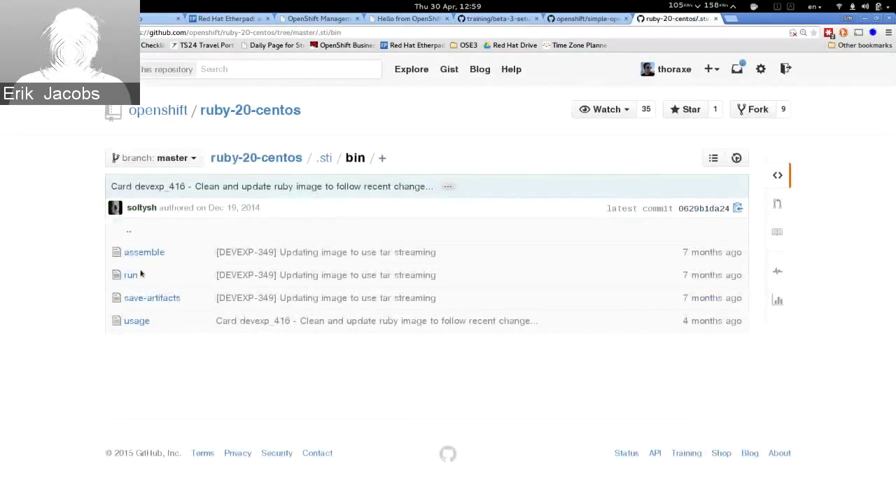
click(145, 253)
scroll(59, 315, down, 2)
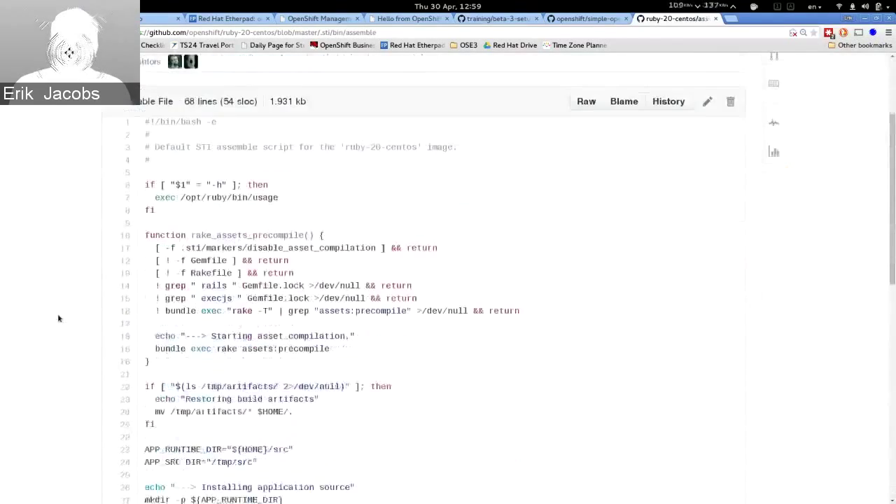
scroll(58, 318, down, 4)
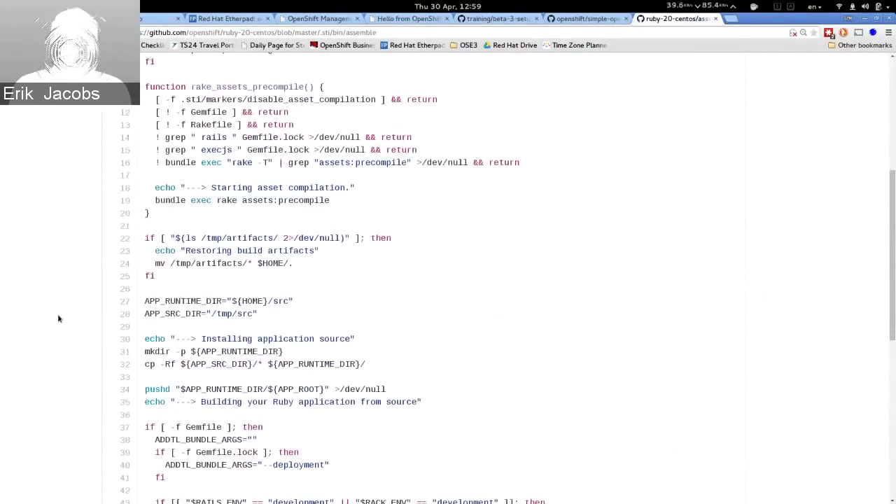